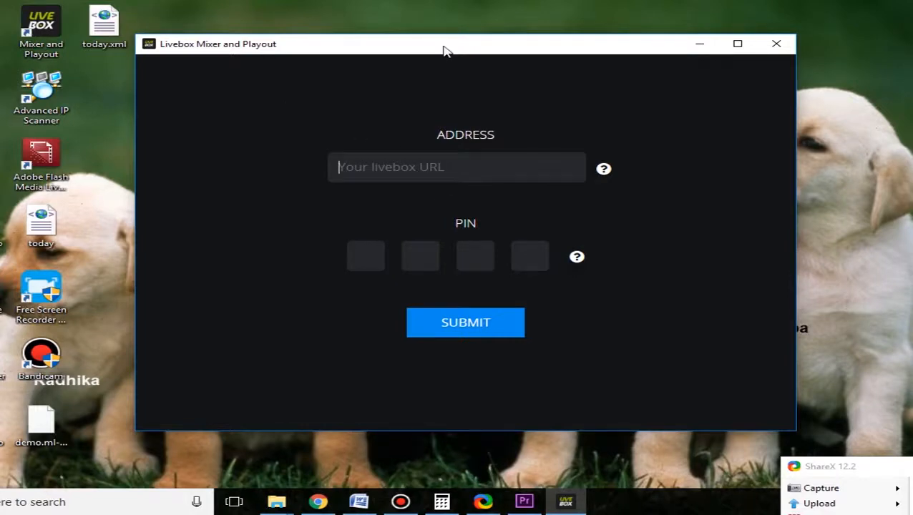
Step: Sign in to the Livebox server at basic2.ivb7.com with the account PIN
drag(445, 49, 441, 43)
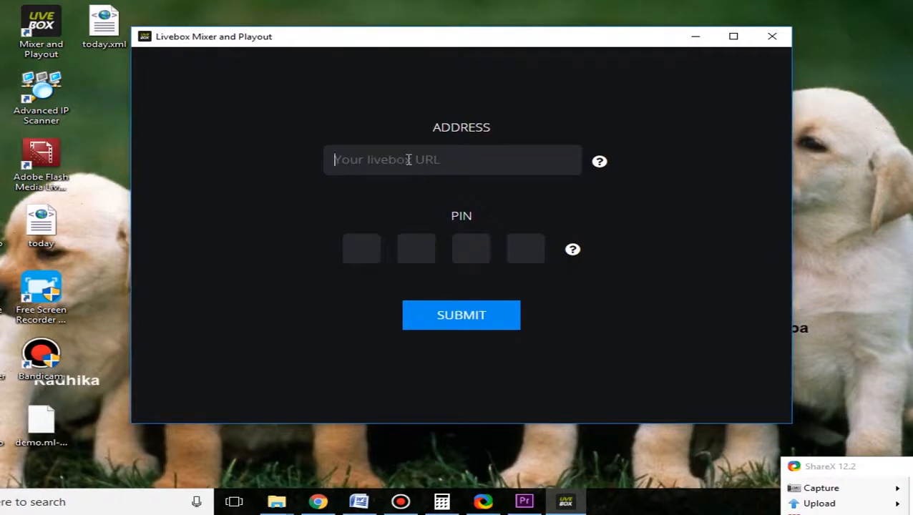
text(basic2.ivb7)
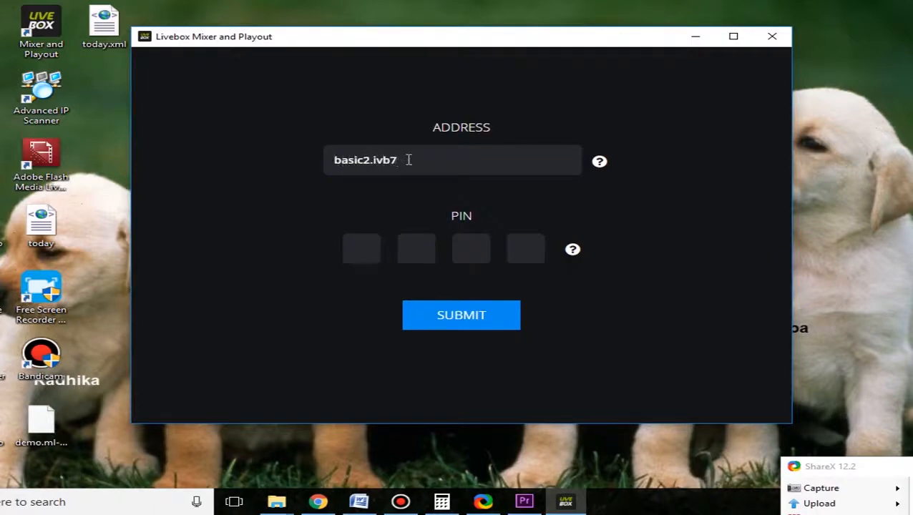
text(.com)
key(Tab)
text(1234)
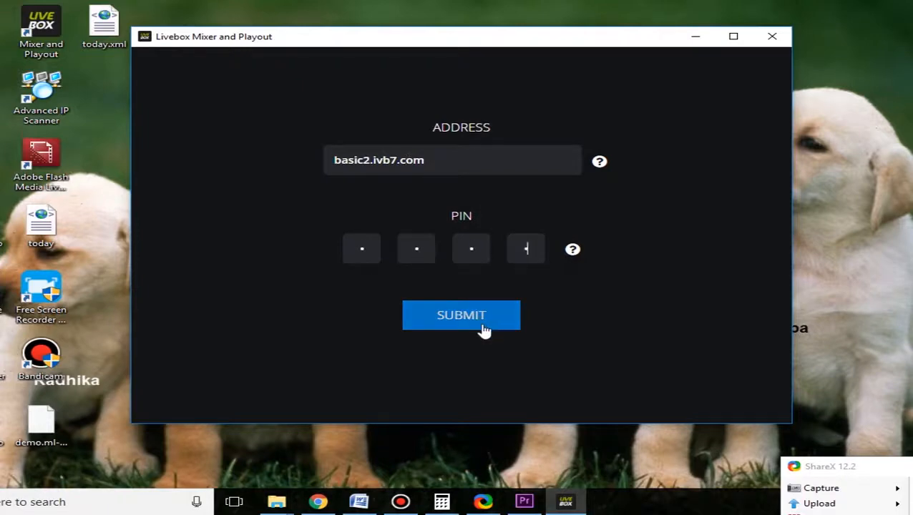
click(483, 330)
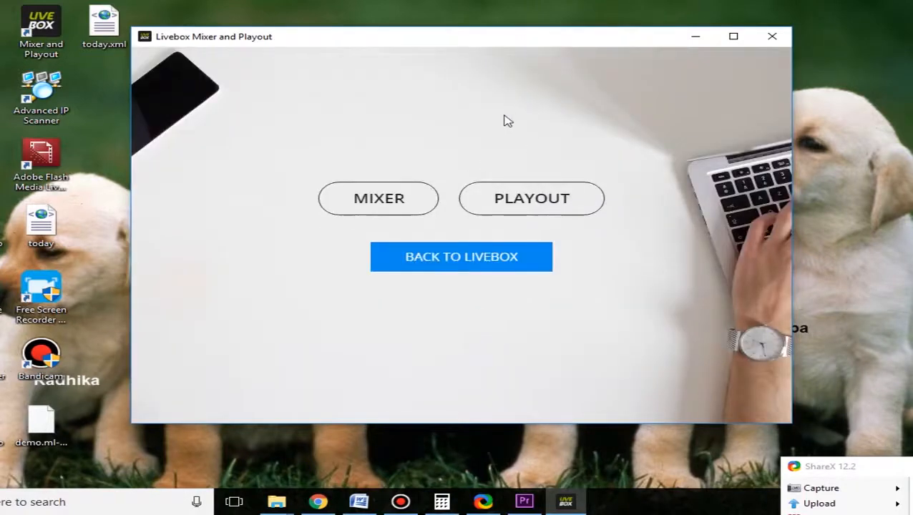
Step: Open the Playout module from the Livebox start screen
mouse_move(480, 44)
mouse_down()
mouse_move(479, 34)
mouse_move(480, 44)
mouse_up()
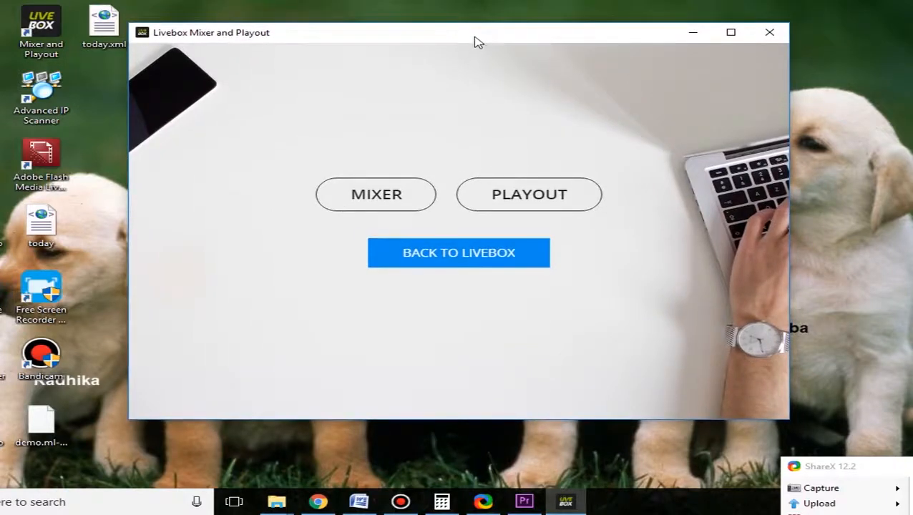
drag(475, 41, 472, 36)
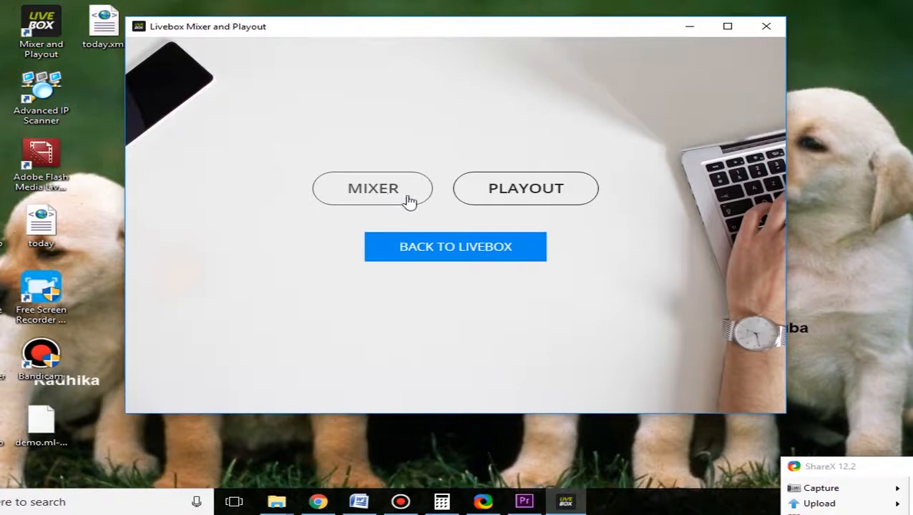
click(527, 190)
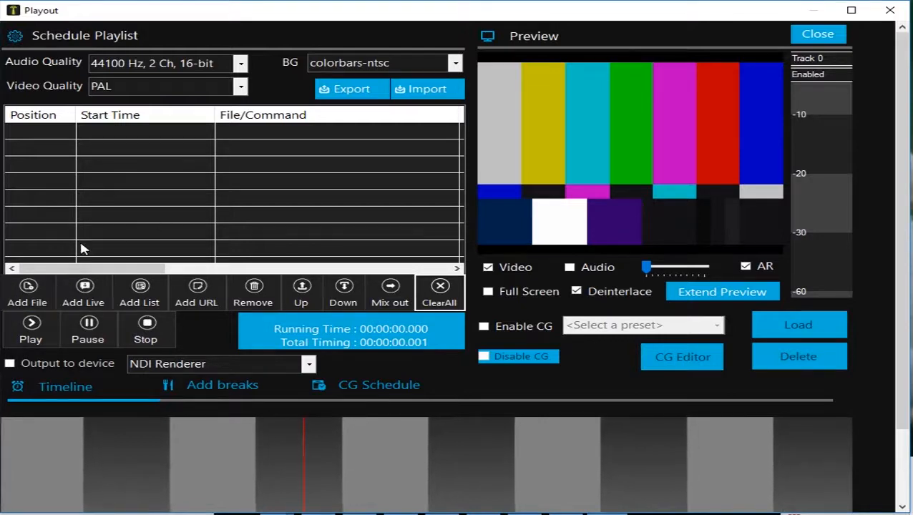
Step: Add the Queen London Thumakda and Tae Bo Live Advanced videos from New Volume (D:) to the schedule playlist
click(37, 295)
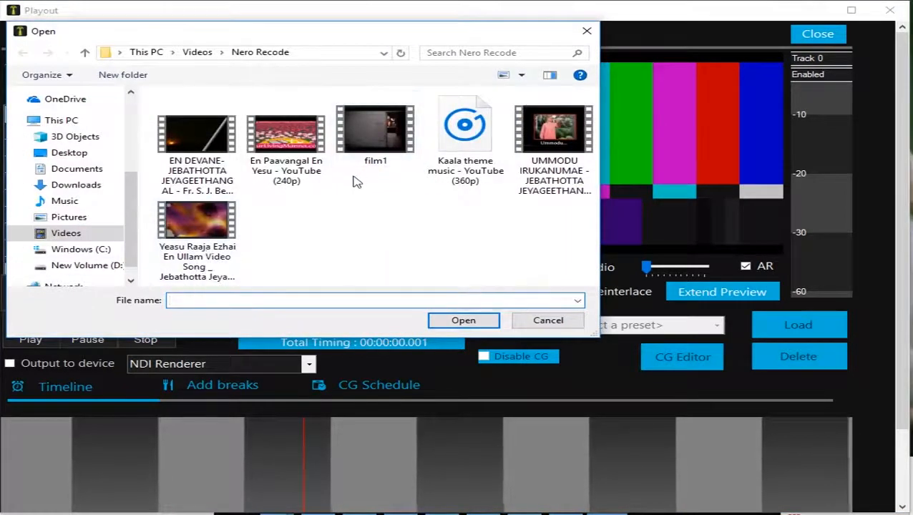
click(535, 171)
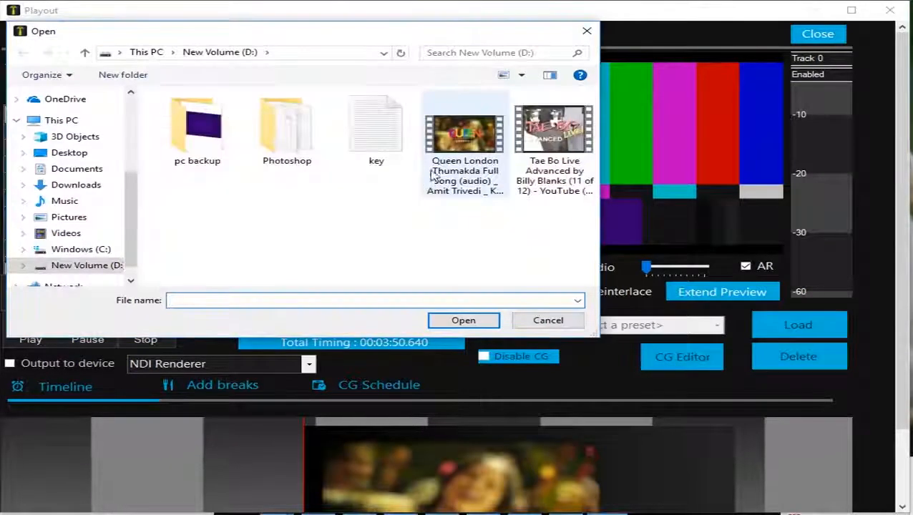
click(552, 143)
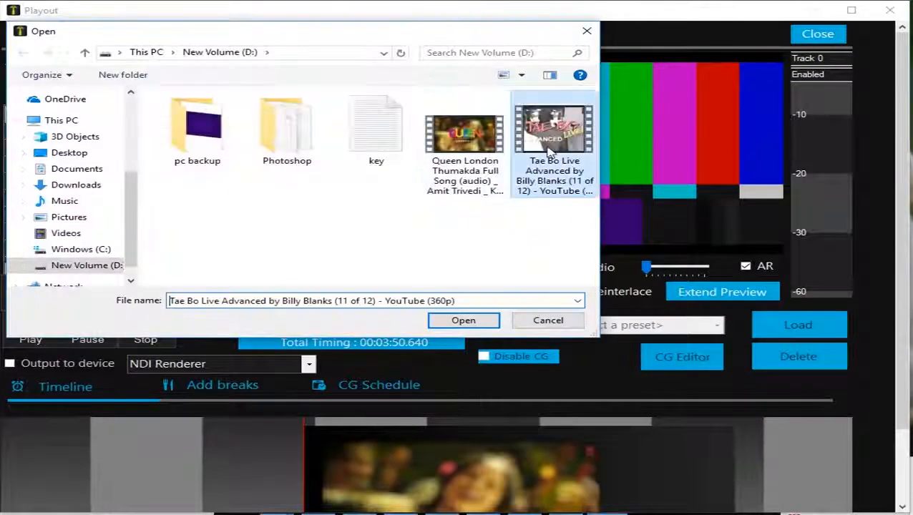
click(464, 320)
Step: Select the Queen London Thumakda entry in the schedule playlist as the one to play
click(316, 132)
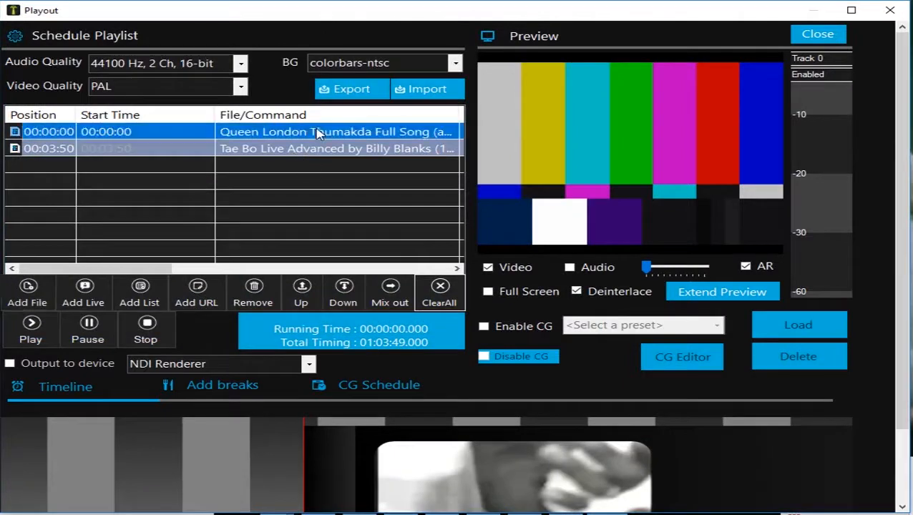
shift+click(320, 149)
click(323, 135)
click(323, 147)
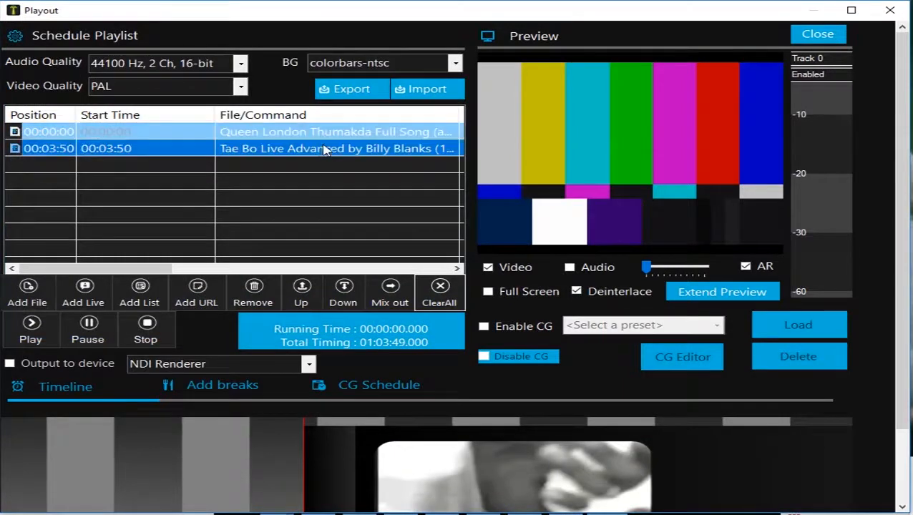
click(315, 131)
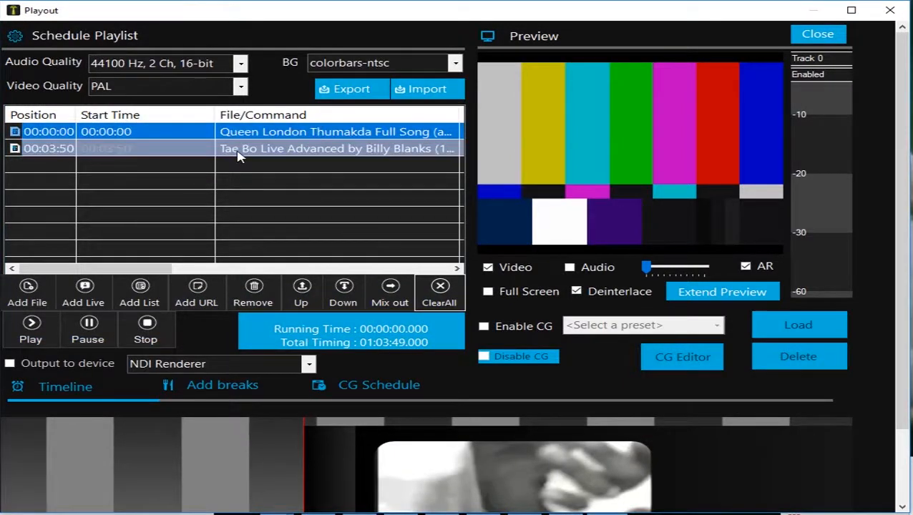
Step: Add the EN DEVANE, En Paavangal En Yesu, film1, UMMODU IRUKANUMAE and Yeasu Raaja videos from the Nero Recode folder to the playlist
click(22, 305)
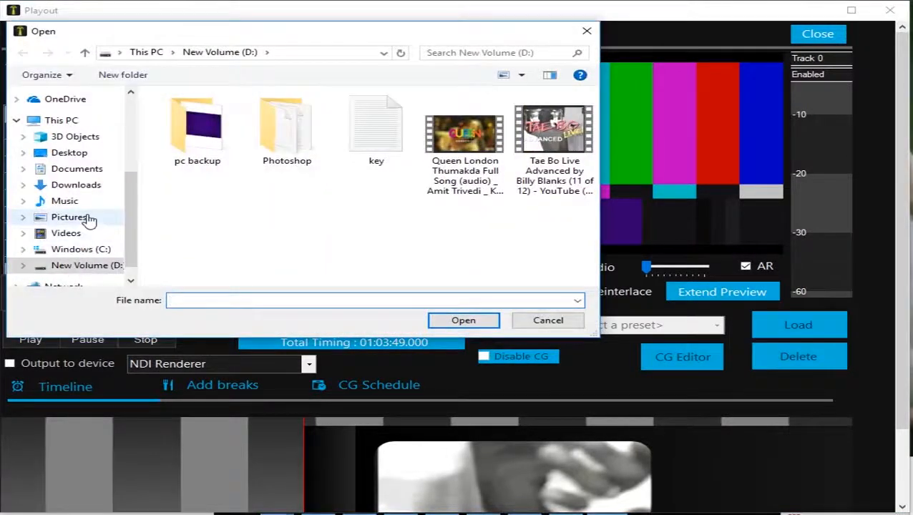
click(87, 219)
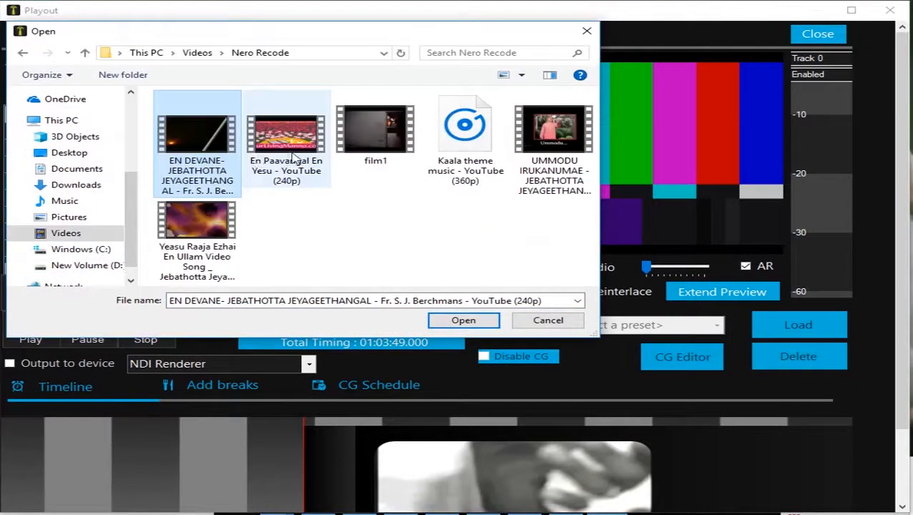
ctrl+click(296, 159)
ctrl+click(381, 158)
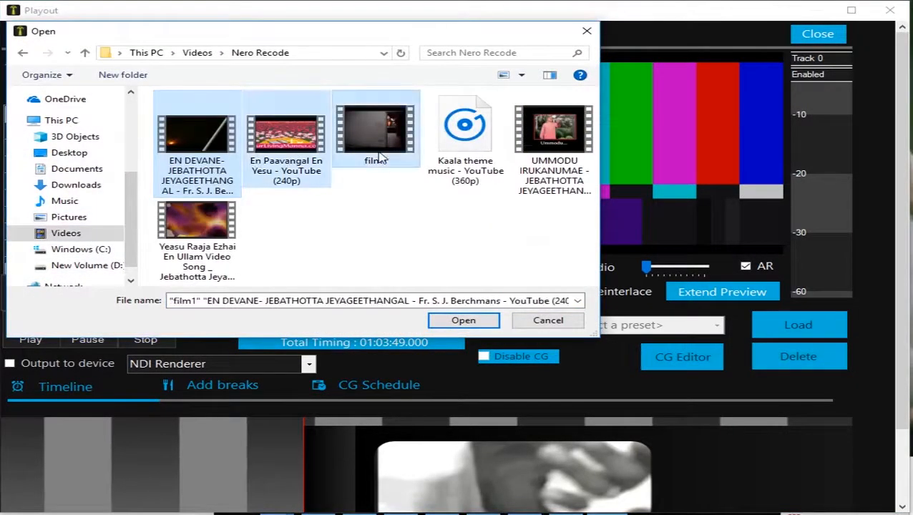
ctrl+click(380, 153)
ctrl+click(485, 161)
ctrl+click(456, 165)
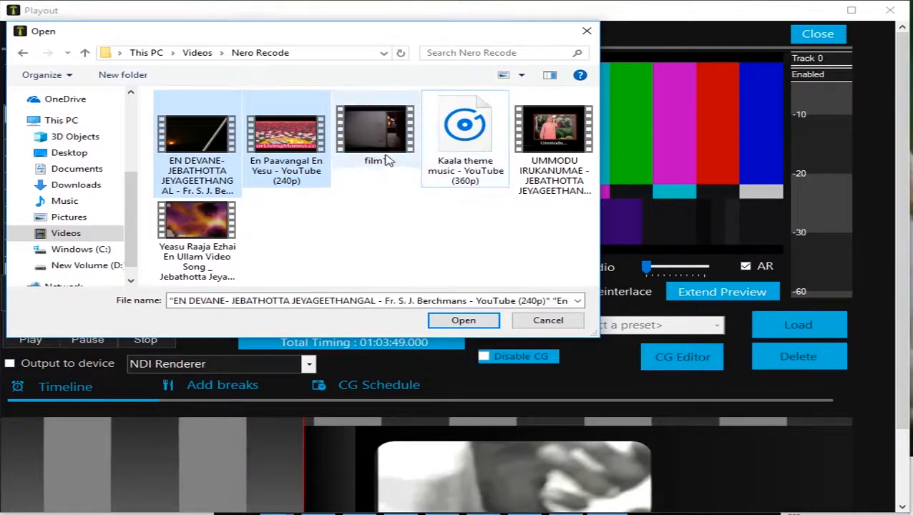
ctrl+click(387, 155)
ctrl+click(577, 152)
ctrl+click(229, 229)
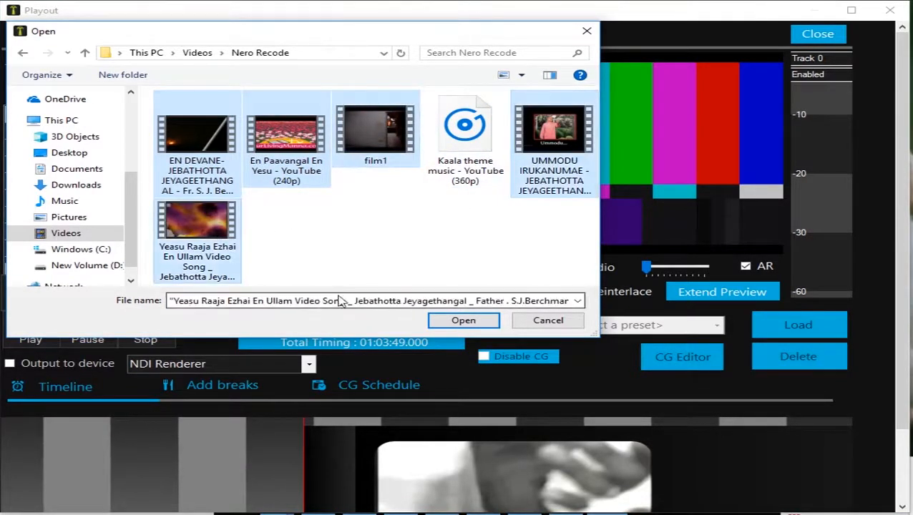
click(463, 321)
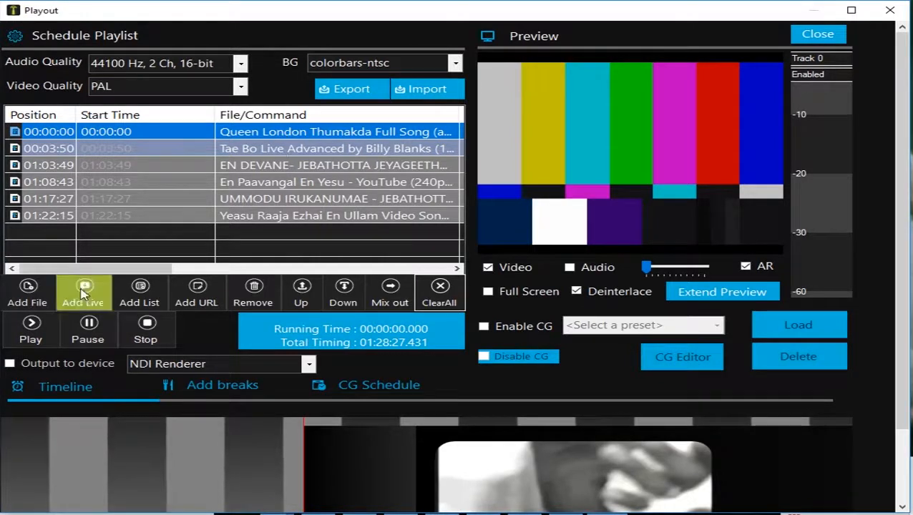
Step: Test the playlist's playback starting from the Queen London Thumakda video and stop it
click(40, 330)
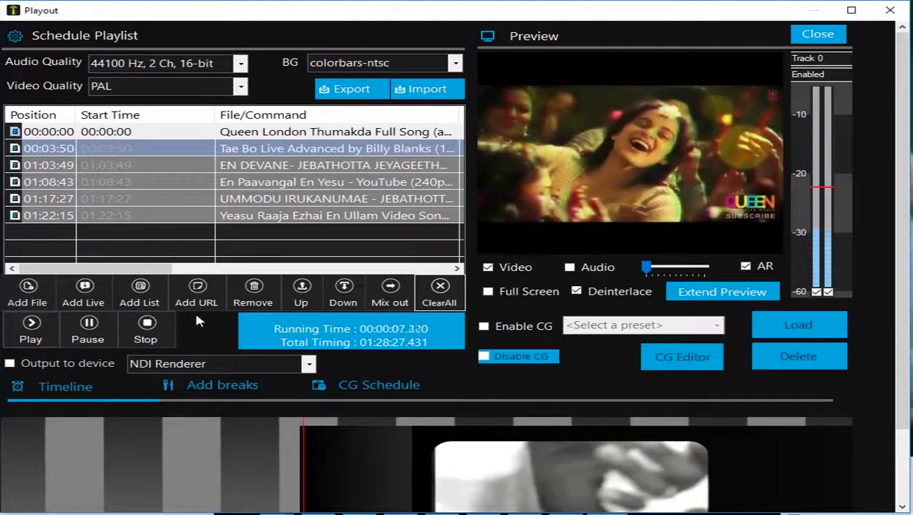
click(152, 337)
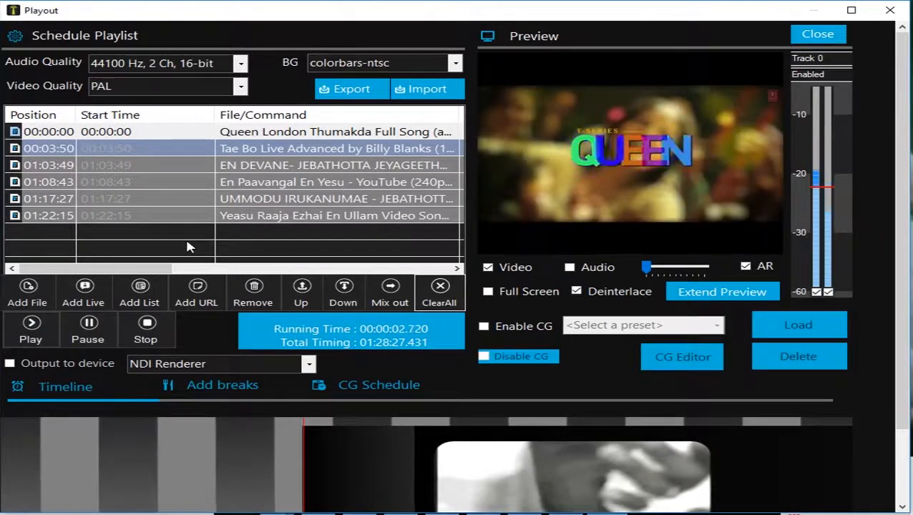
click(145, 331)
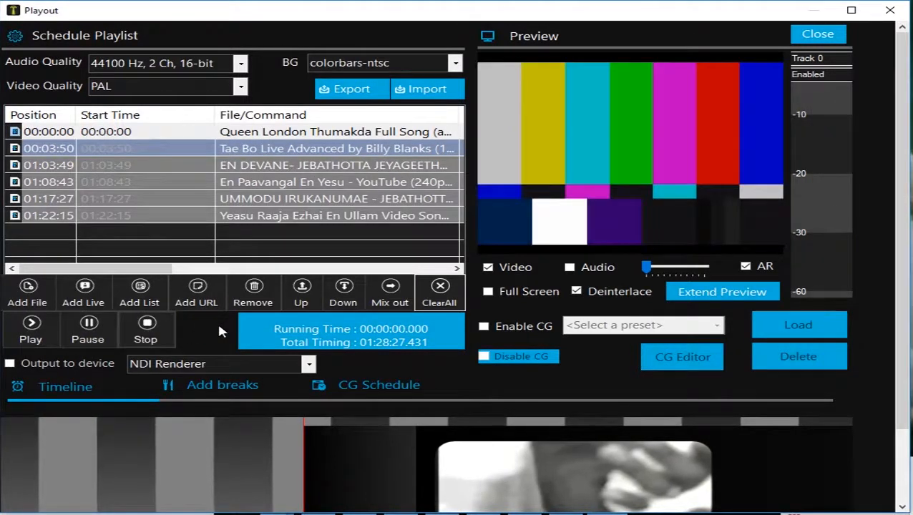
Step: Add a live source to the end of the schedule playlist and open its configuration
click(103, 300)
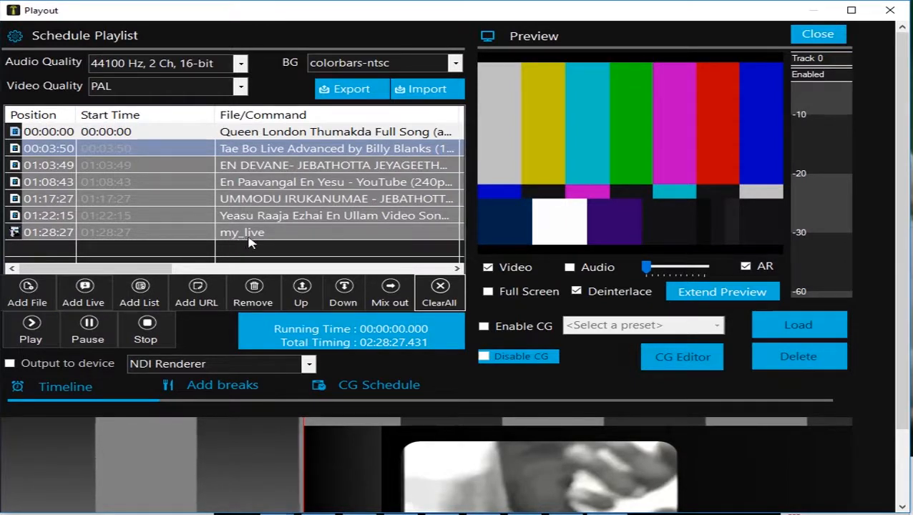
double_click(289, 234)
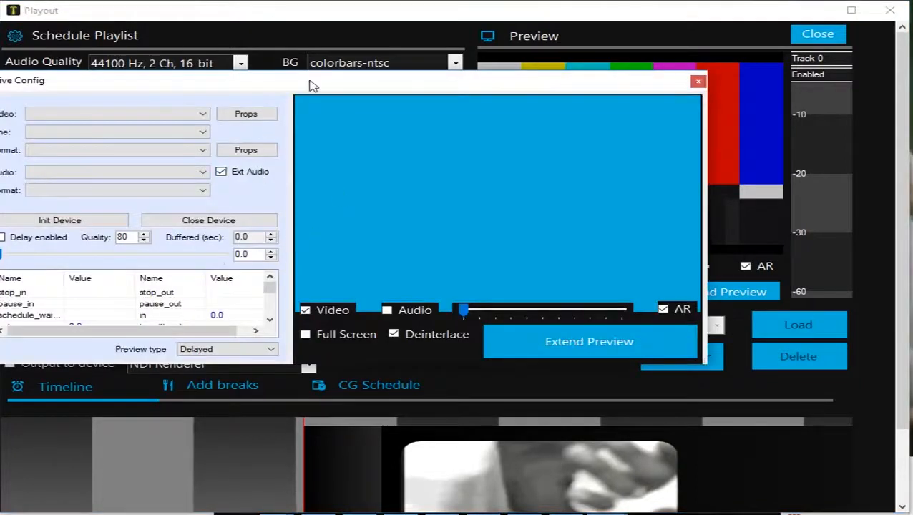
drag(315, 85, 403, 96)
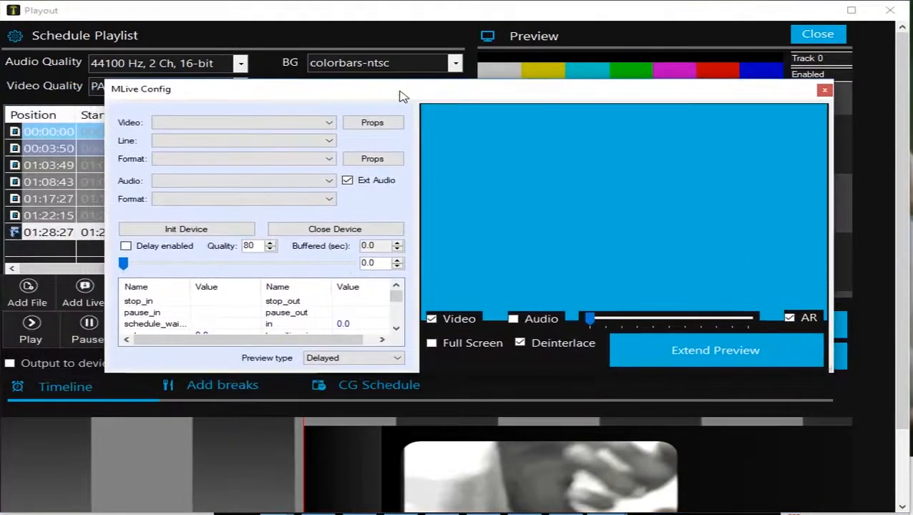
Step: Set the live source's video device to USB 2861 Device0
click(319, 125)
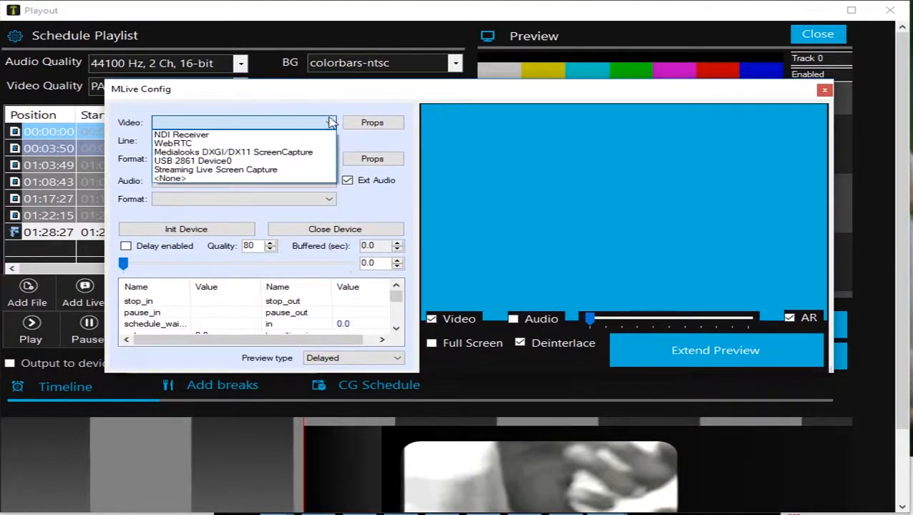
click(328, 123)
click(326, 124)
click(327, 124)
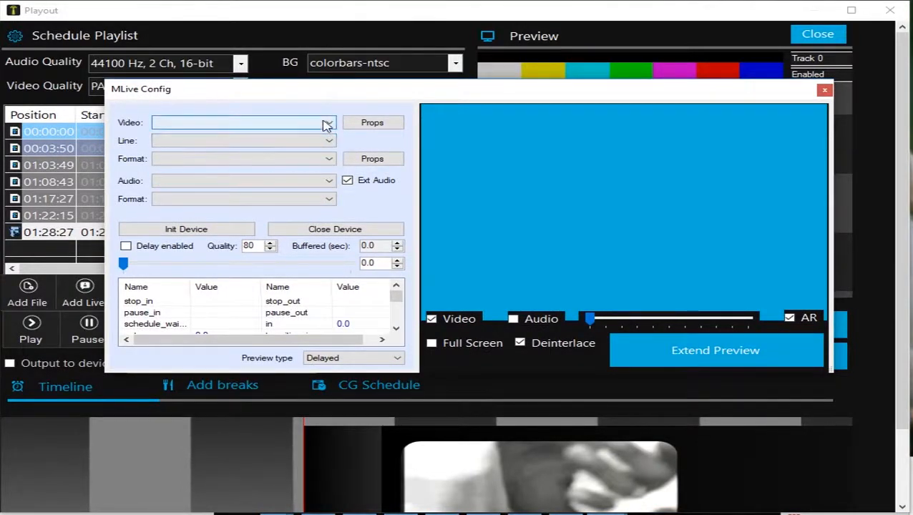
click(327, 124)
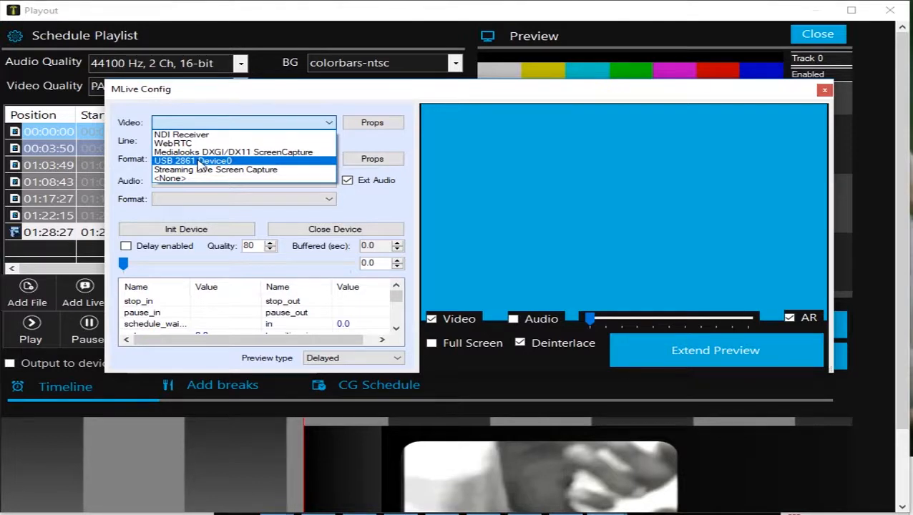
click(199, 162)
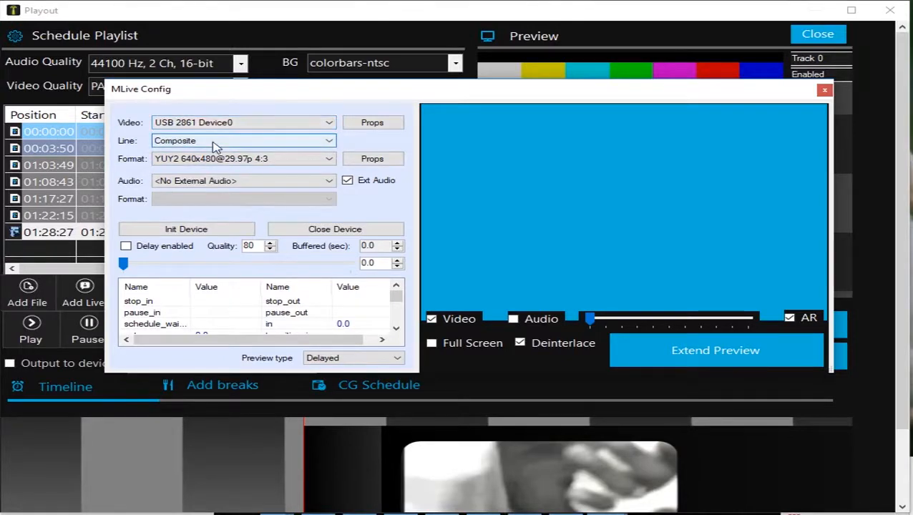
Step: Set the live source's audio to Line (USB Audio Device), initialise the device and close the configuration
click(229, 182)
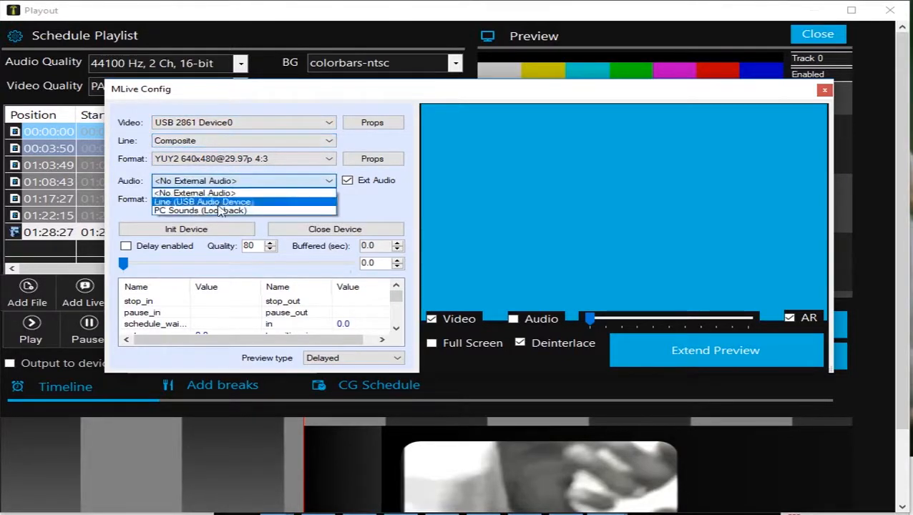
click(214, 200)
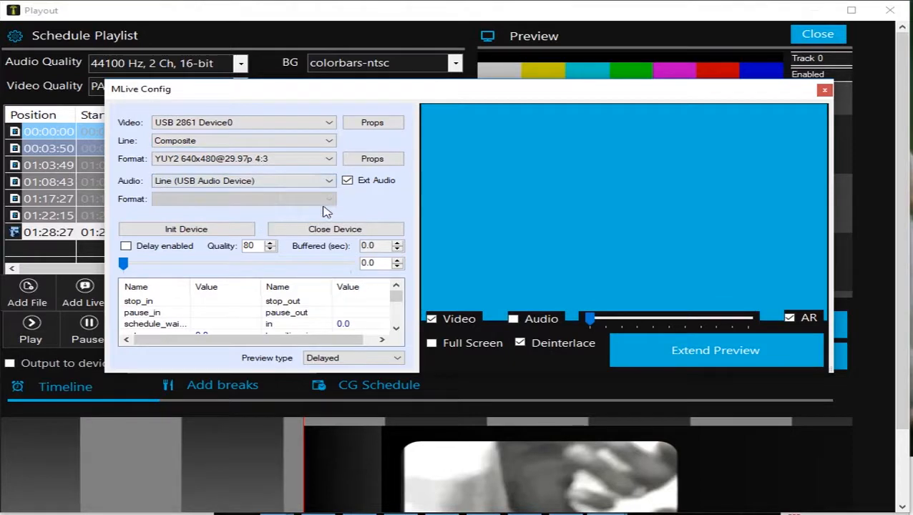
click(228, 232)
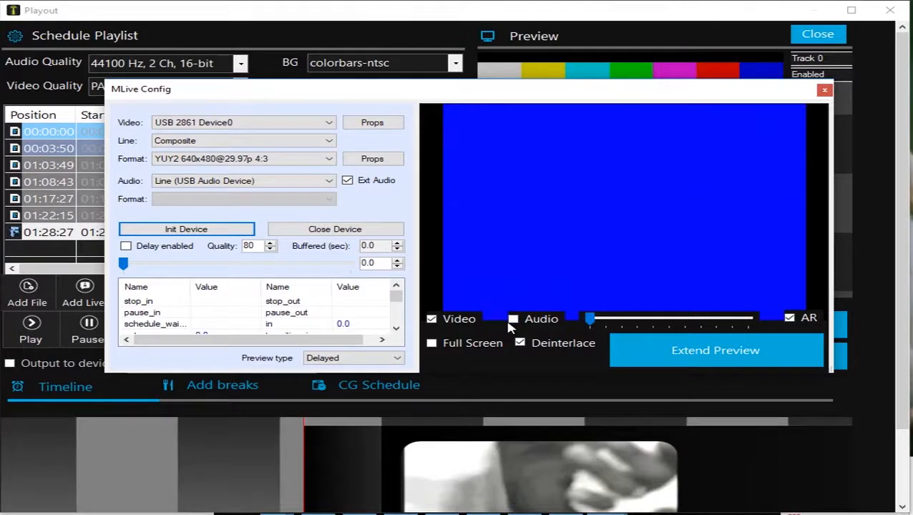
click(825, 89)
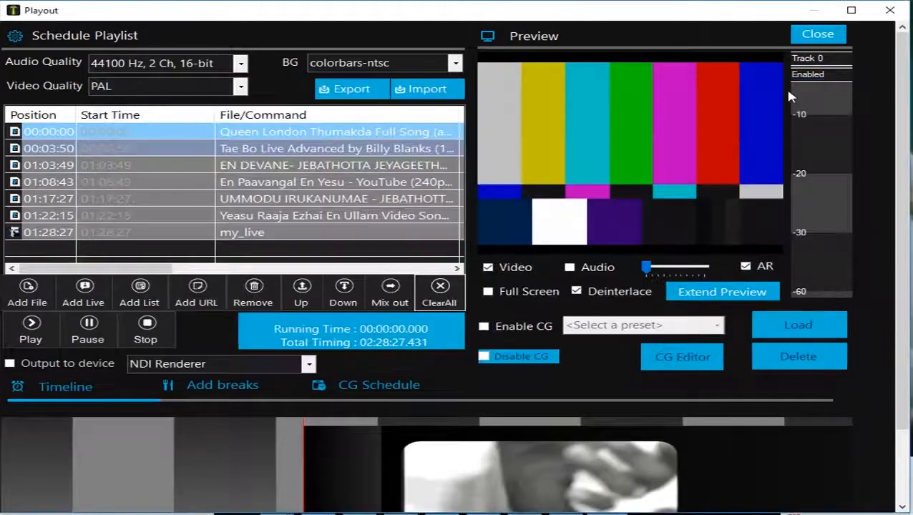
Step: Start playing the my_live entry of the schedule playlist
click(16, 234)
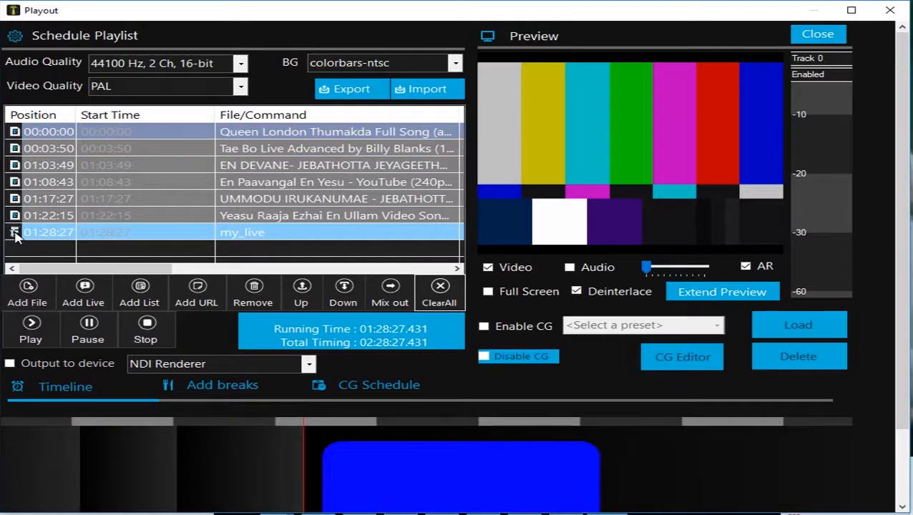
click(14, 233)
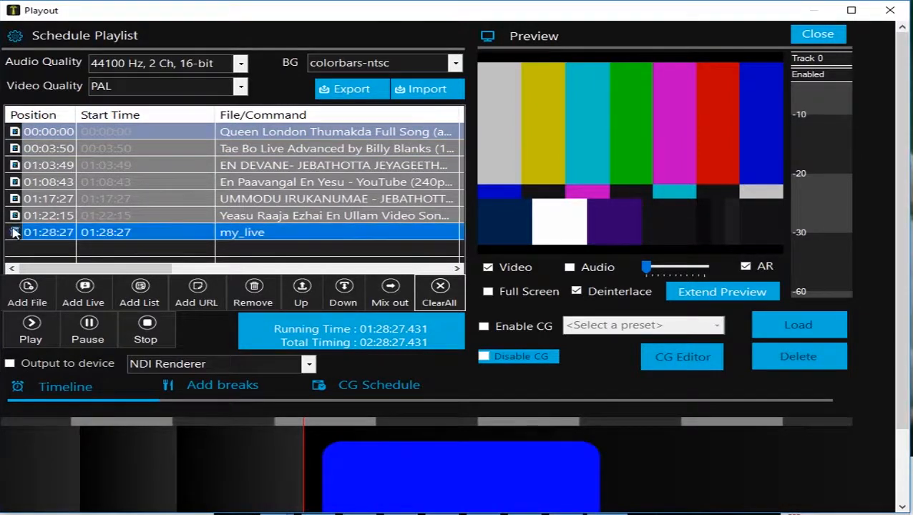
click(31, 330)
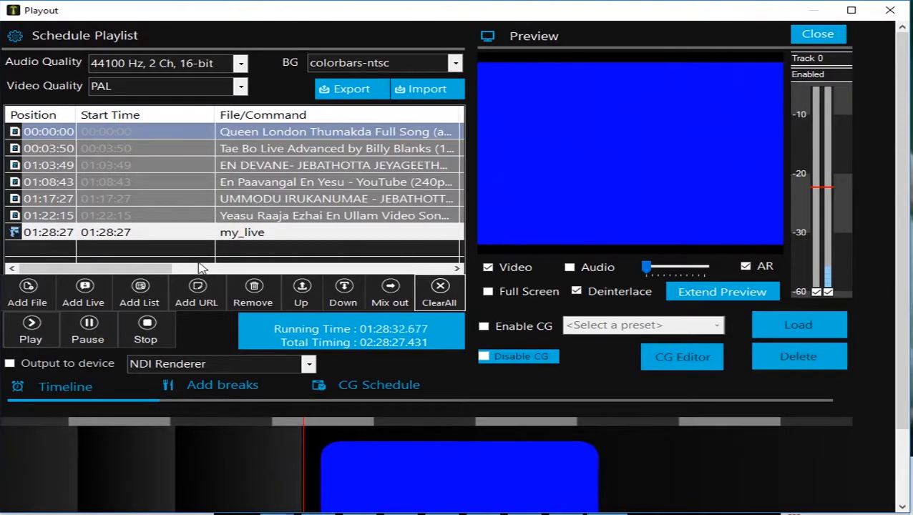
Step: Add a list to the schedule playlist containing the EN DEVANE, En Paavangal En Yesu, film1, UMMODU IRUKANUMAE and Yeasu Raaja Ezhai videos from Nero Recode
click(150, 304)
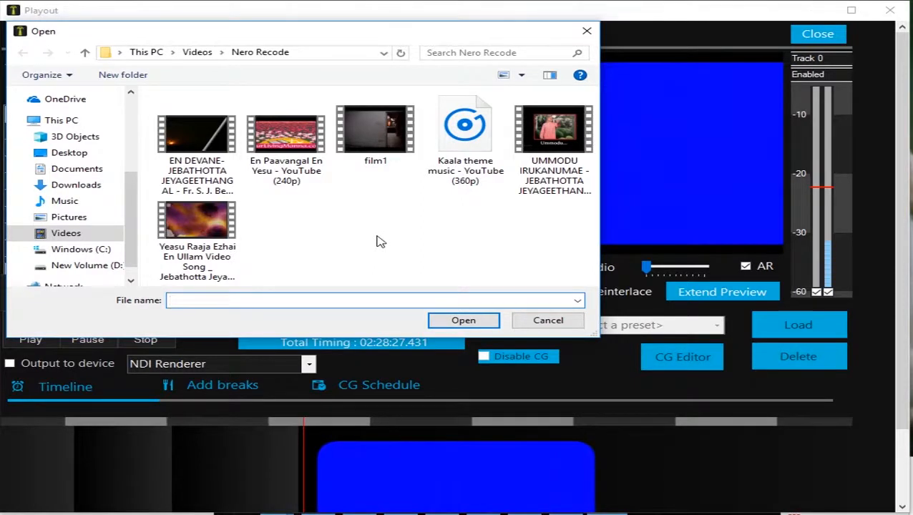
click(200, 154)
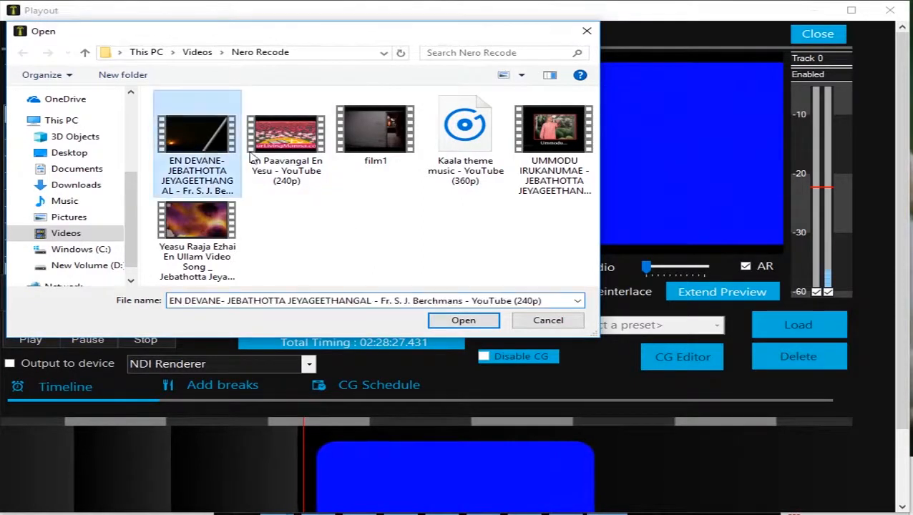
ctrl+click(255, 156)
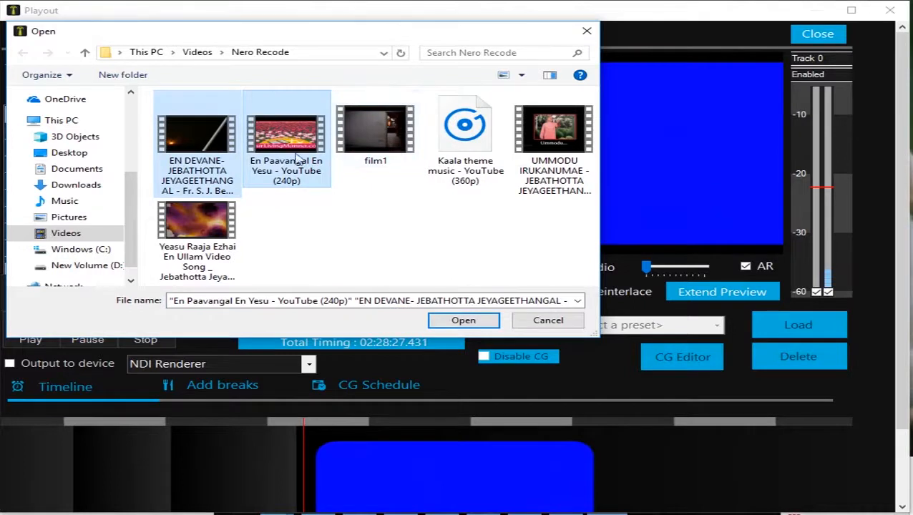
ctrl+click(207, 238)
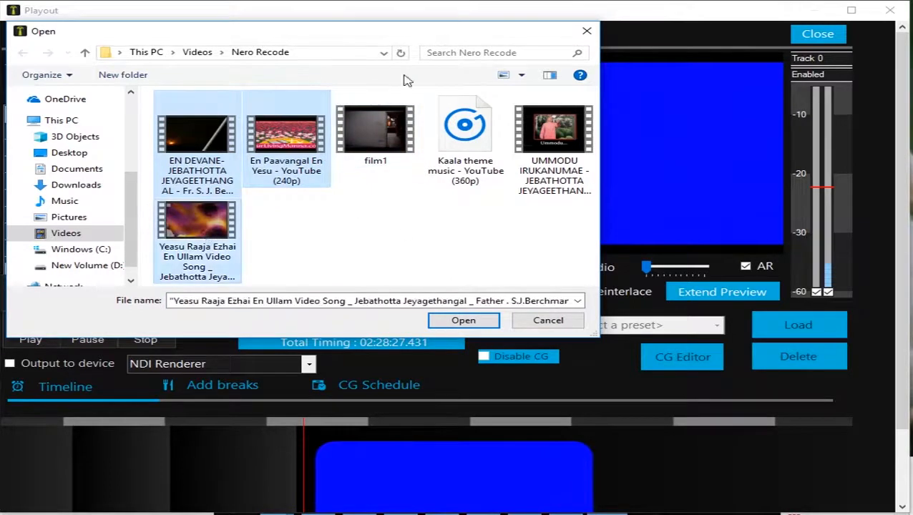
ctrl+click(560, 179)
ctrl+click(363, 156)
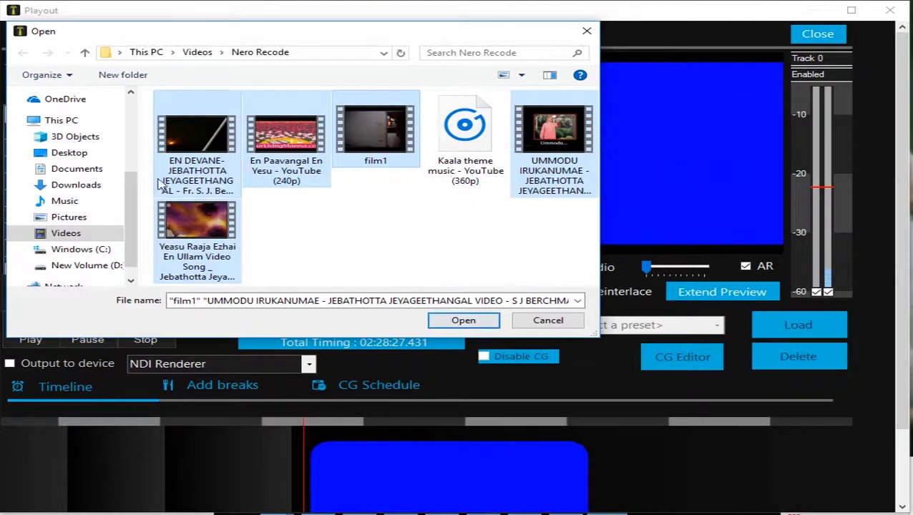
click(183, 179)
ctrl+click(293, 169)
ctrl+click(372, 139)
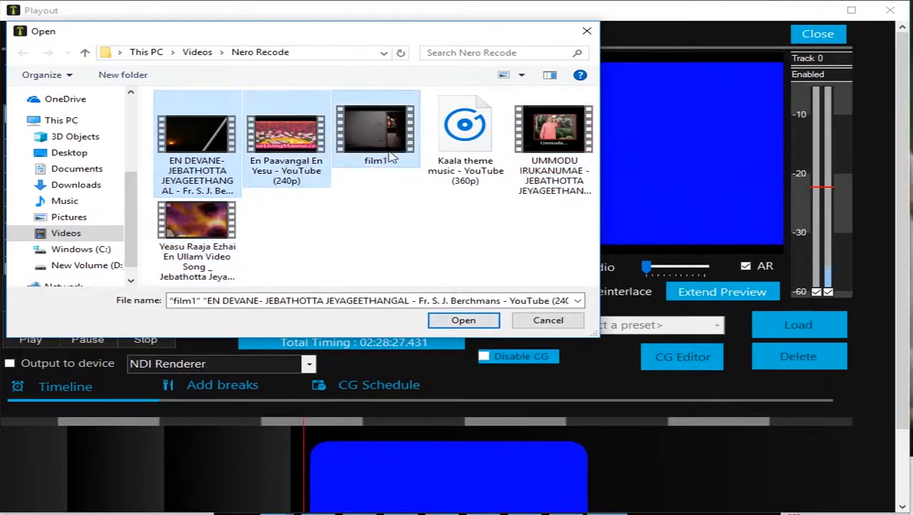
ctrl+click(551, 185)
ctrl+click(204, 244)
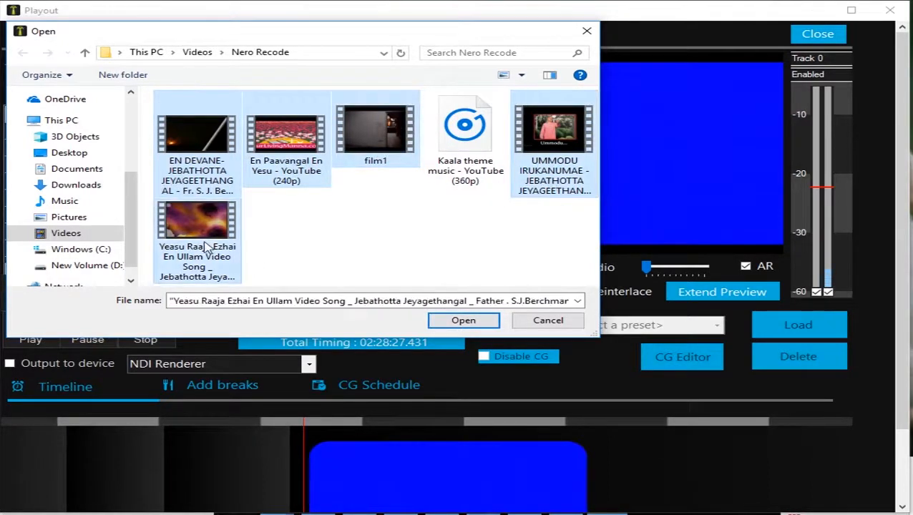
drag(331, 36, 350, 45)
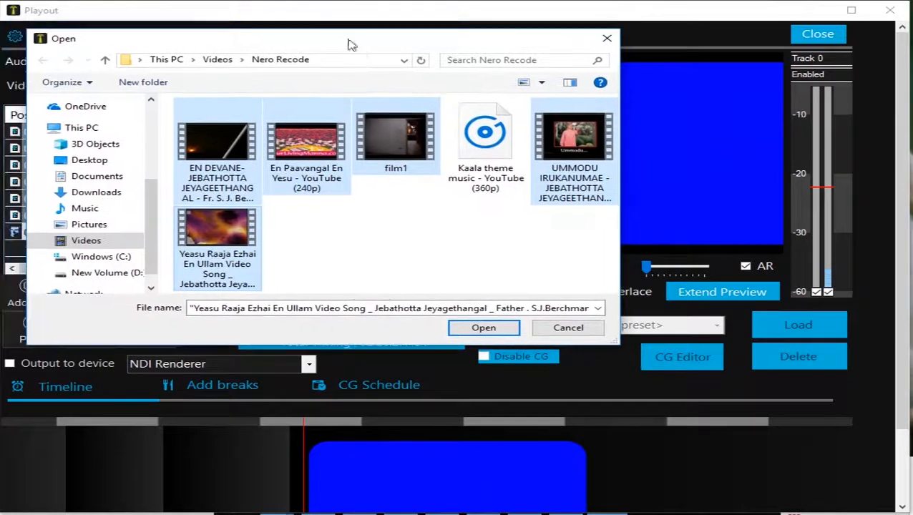
click(482, 326)
Step: Review the files in the MPlaylist entry's configuration, remove film1.mp4 from it and close the configuration
double_click(211, 247)
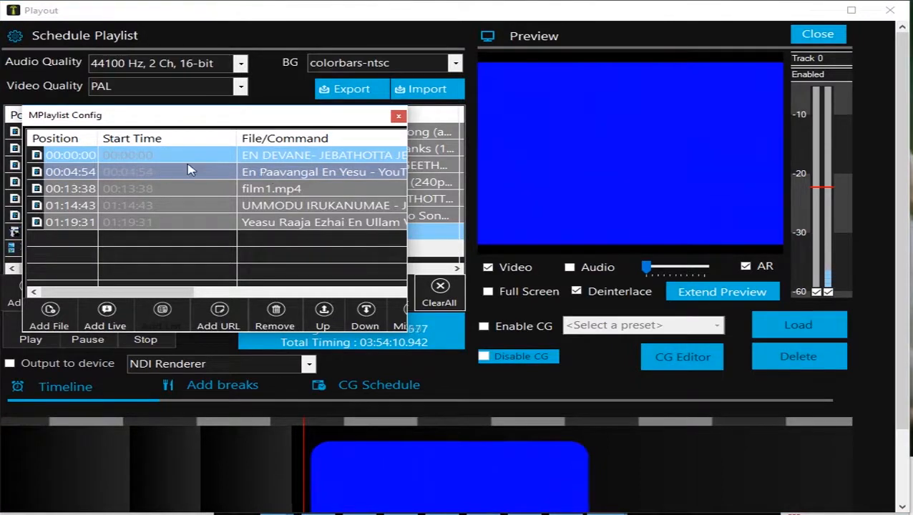
click(290, 163)
click(289, 172)
click(290, 187)
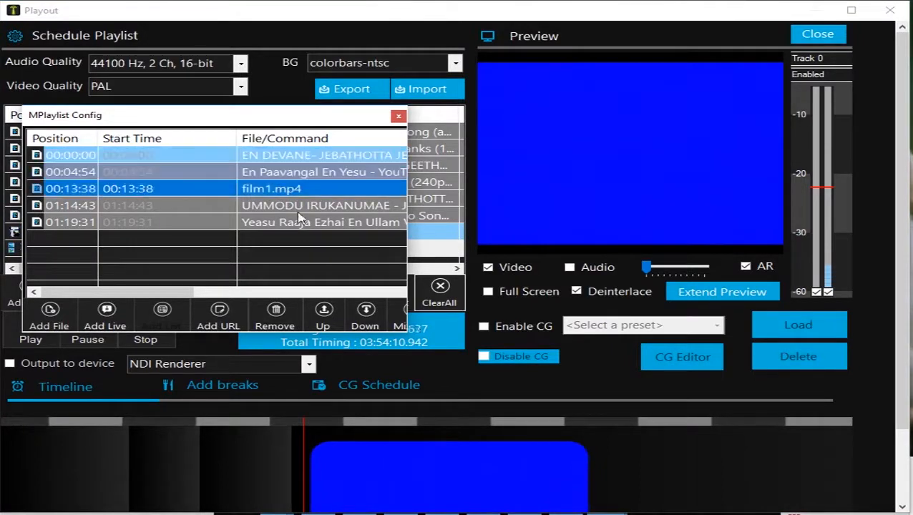
click(297, 213)
click(307, 228)
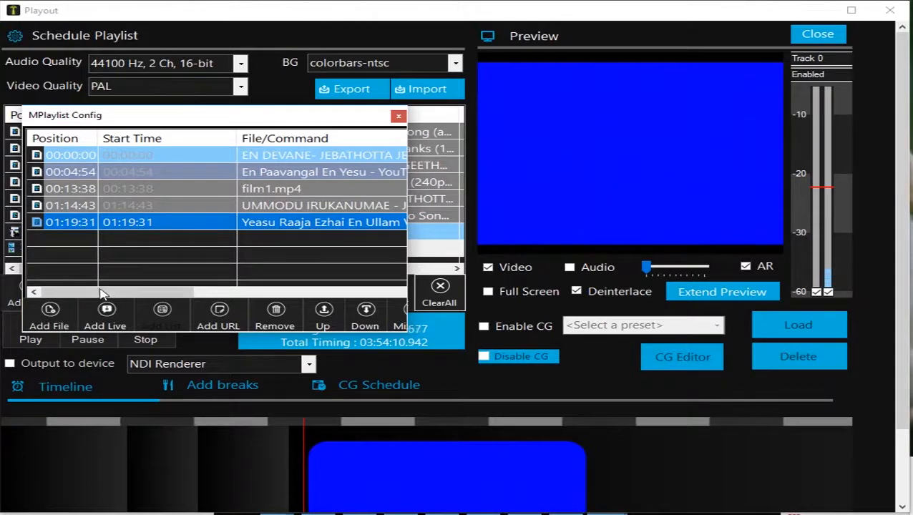
click(304, 207)
click(274, 318)
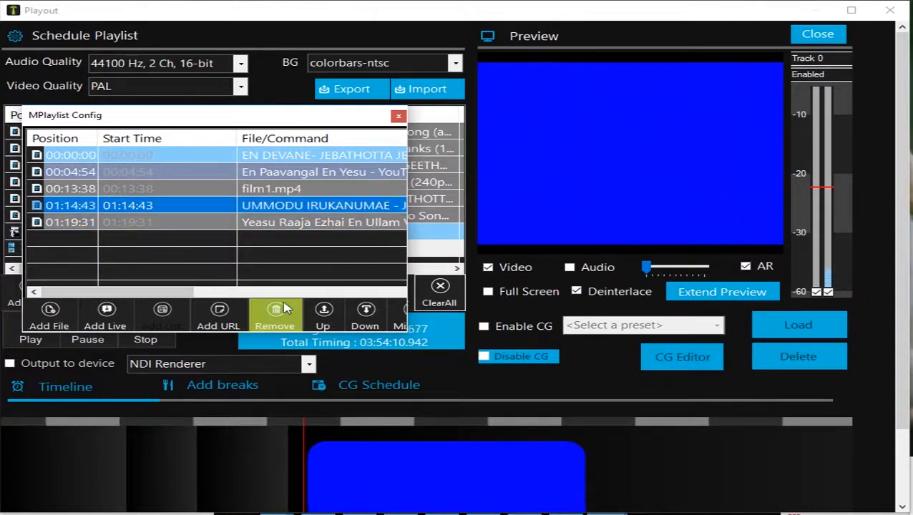
click(399, 116)
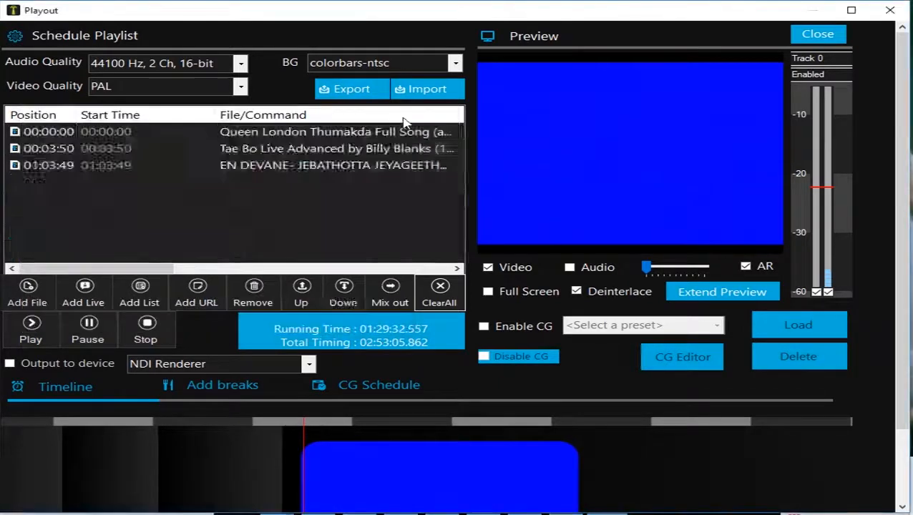
Step: Remove the EN DEVANE video from the schedule playlist
scroll(346, 238, right, 1)
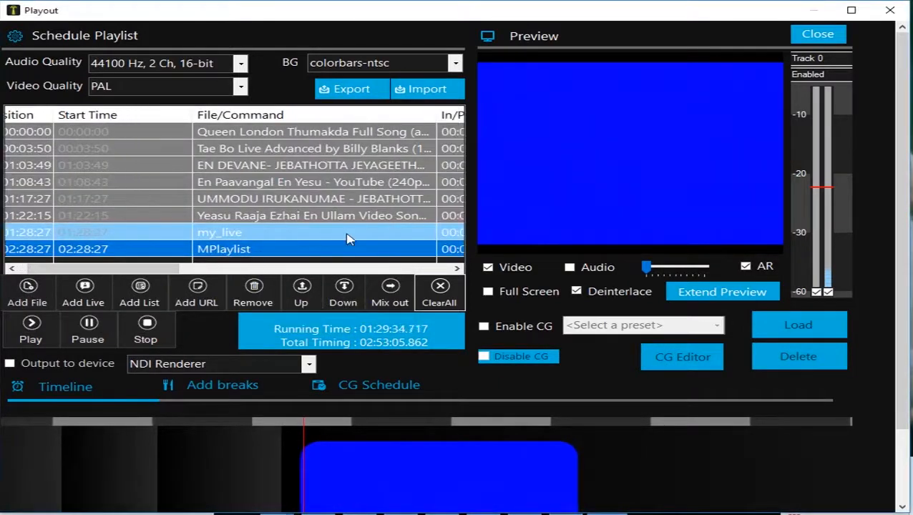
scroll(340, 241, left, 1)
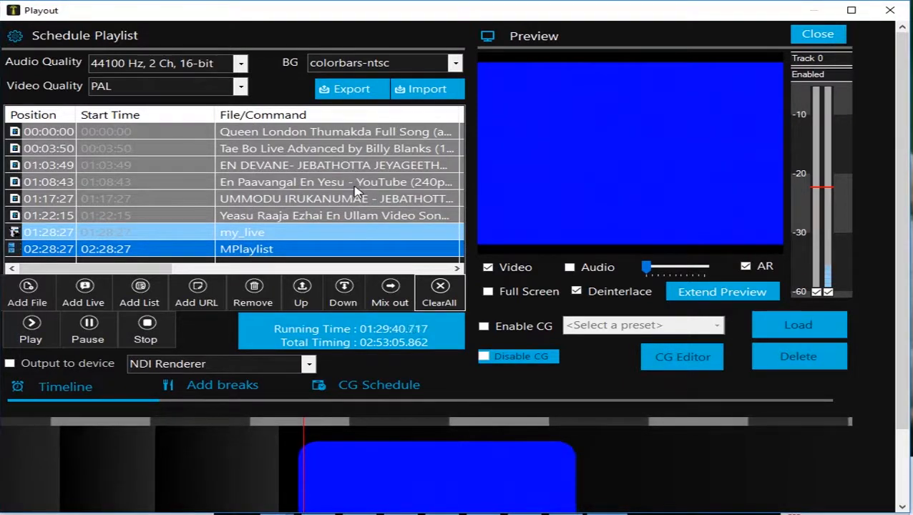
click(334, 169)
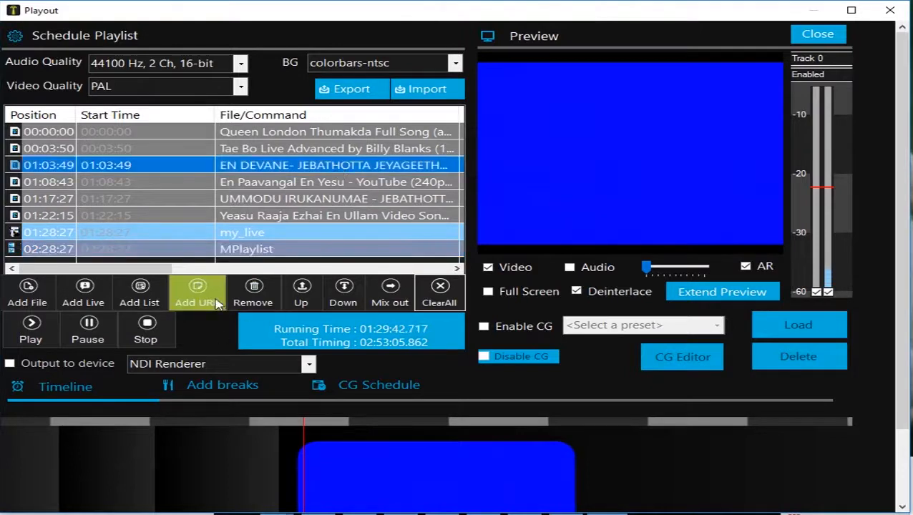
click(254, 297)
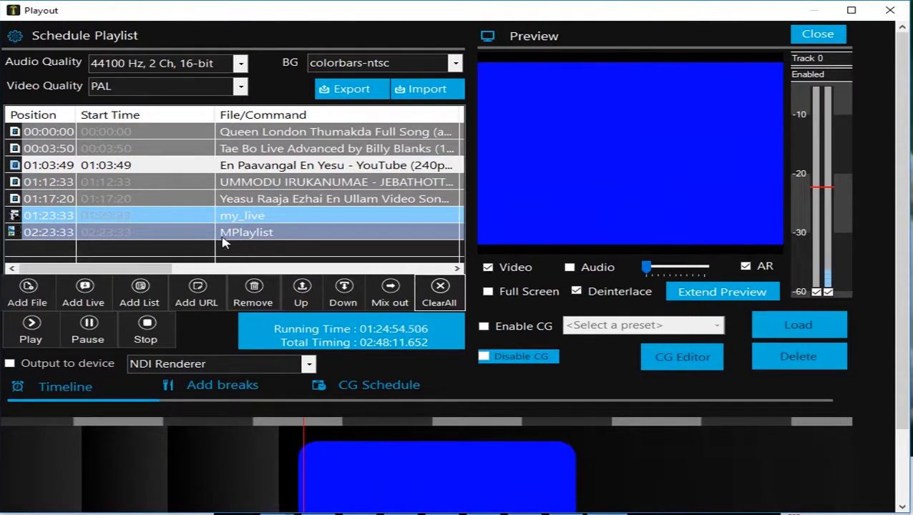
click(199, 252)
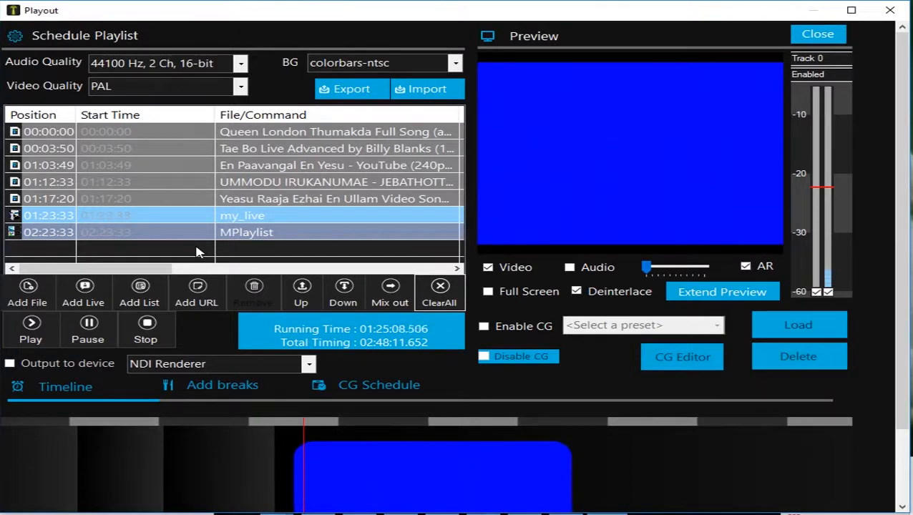
click(198, 232)
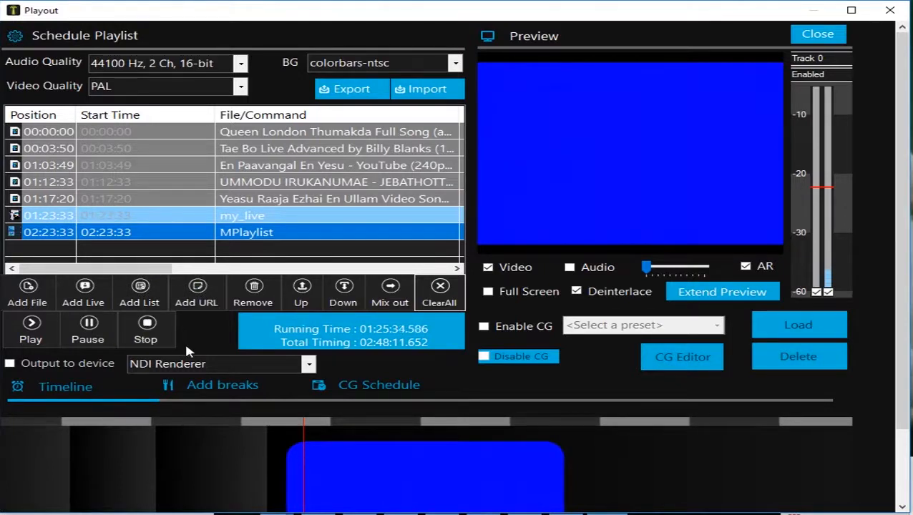
click(196, 292)
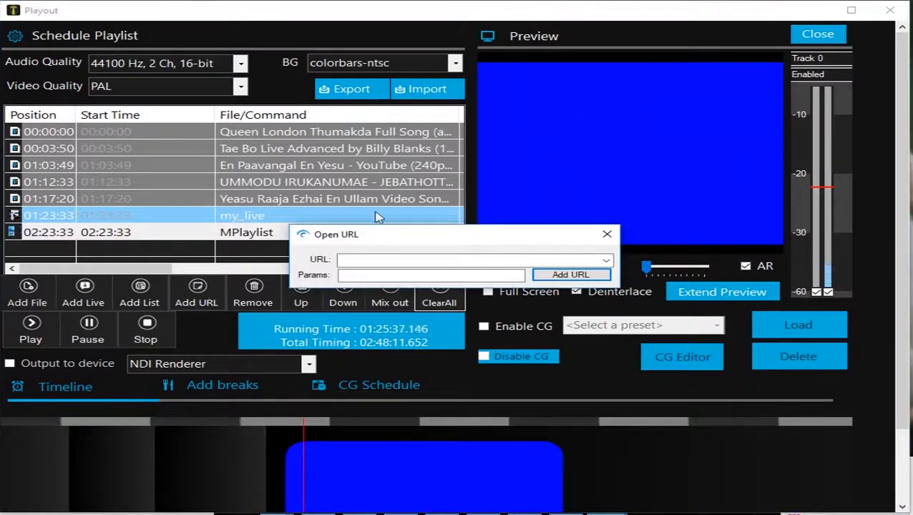
drag(406, 235, 374, 165)
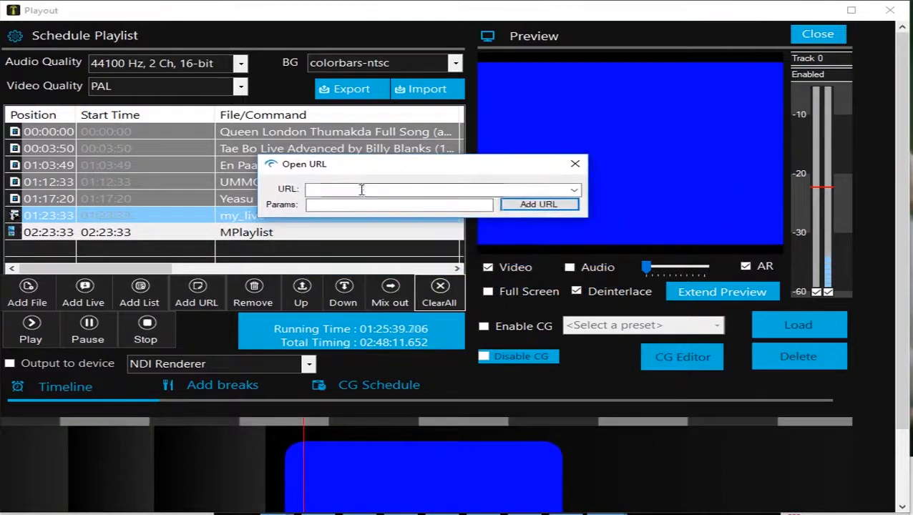
click(361, 190)
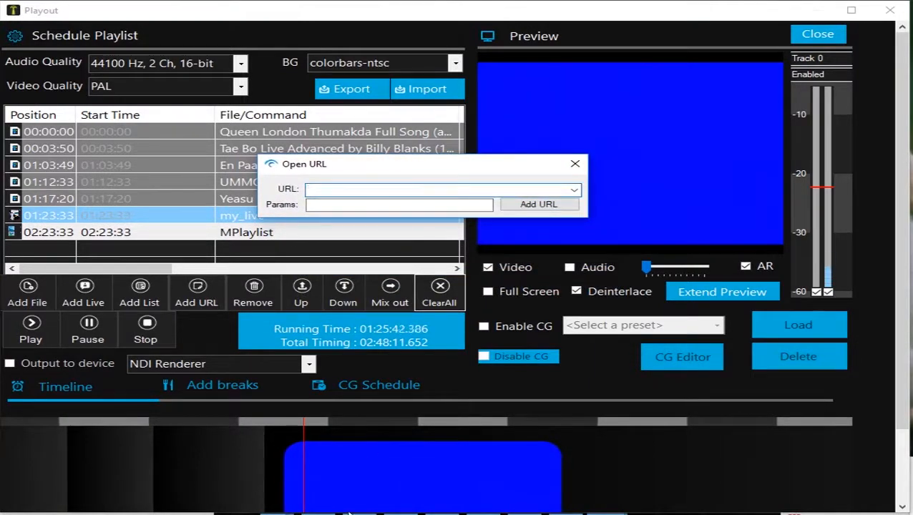
key(super)
click(317, 503)
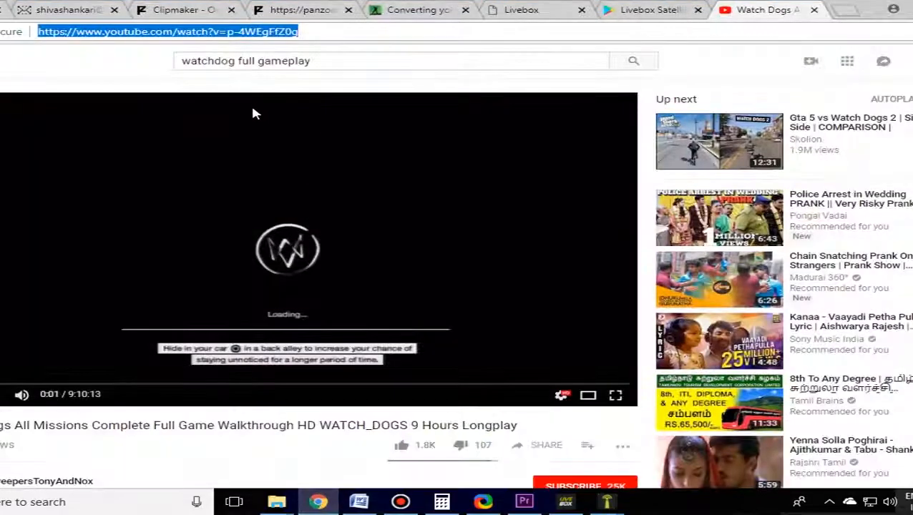
key(alt+Tab)
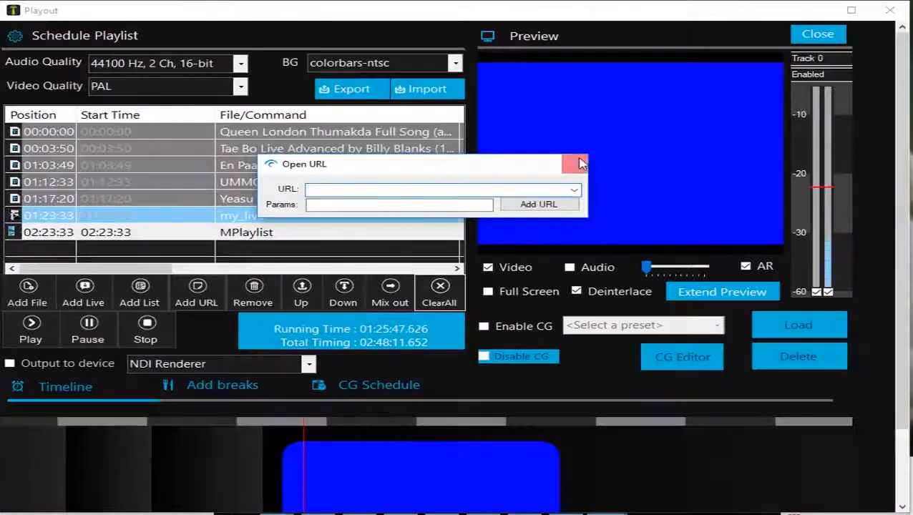
text(https://www.youtube.com/watch?v=p-4WEgFfZ0g)
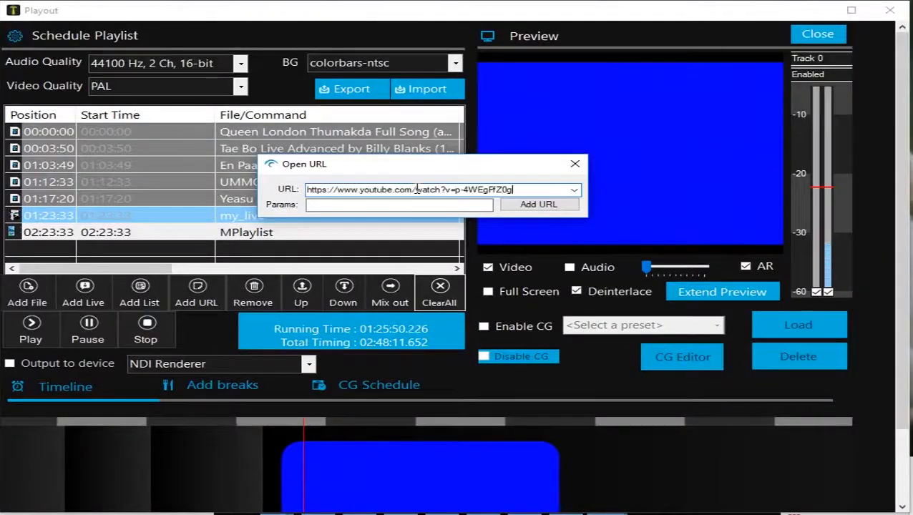
Step: Add the entered YouTube URL to the schedule playlist and start playing it
drag(471, 164, 469, 156)
drag(487, 157, 489, 166)
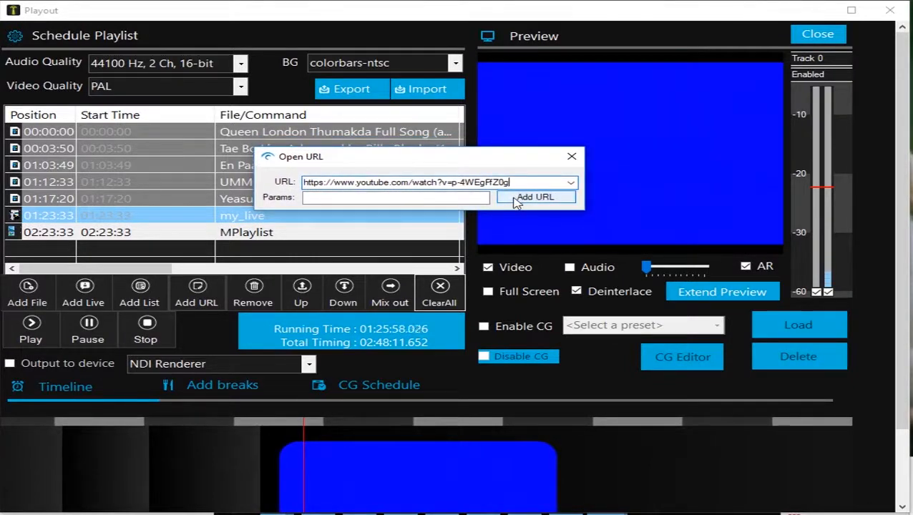
key(Return)
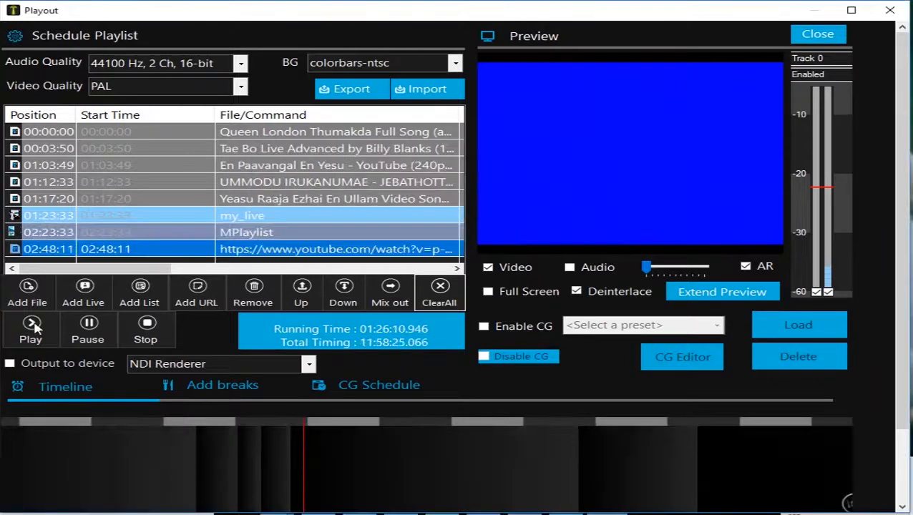
click(32, 327)
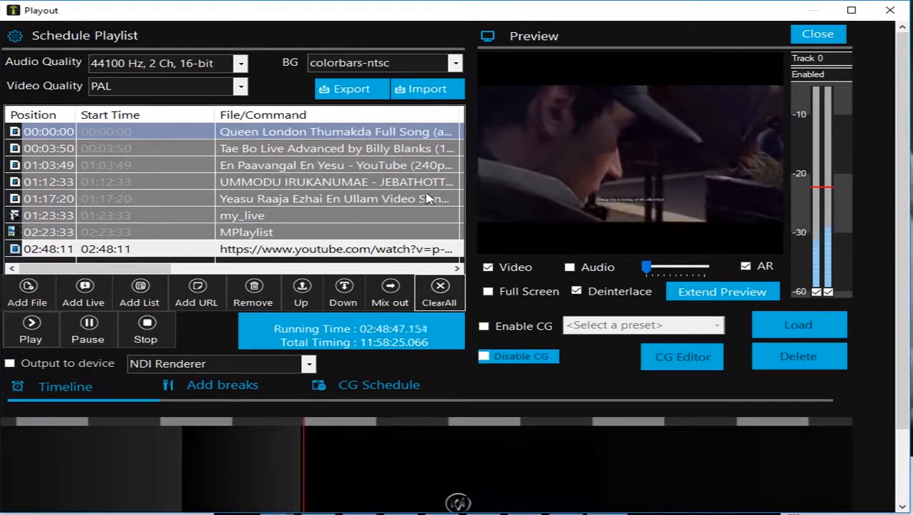
Step: Go through the schedule playlist entries and move En Paavangal En Yesu above the Tae Bo video
click(274, 149)
click(276, 167)
click(277, 184)
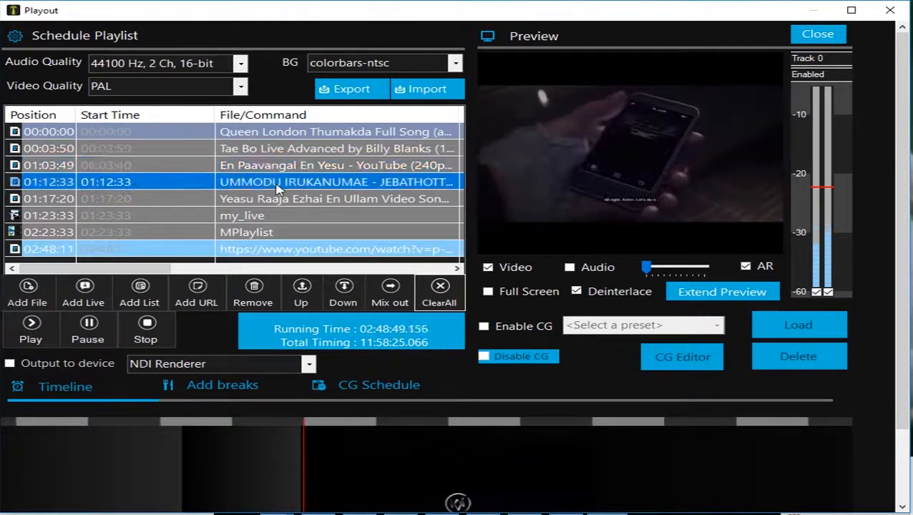
click(279, 201)
click(277, 218)
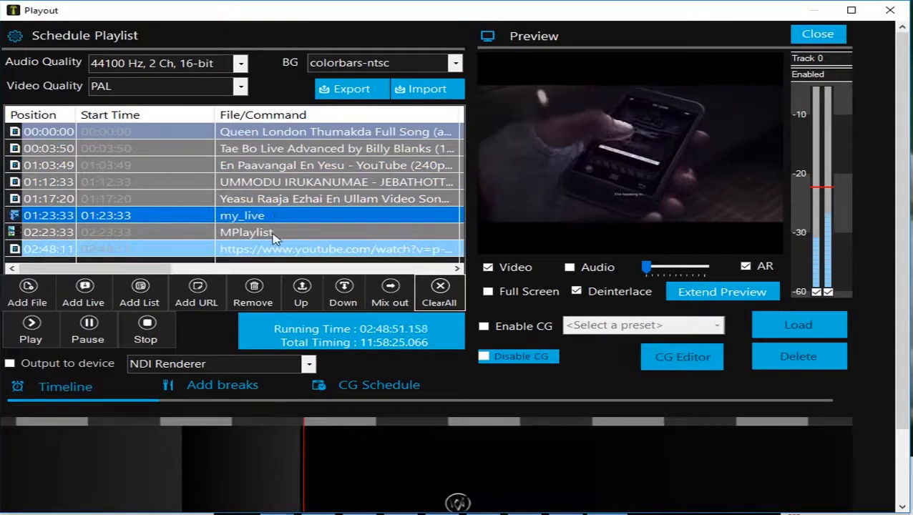
click(276, 232)
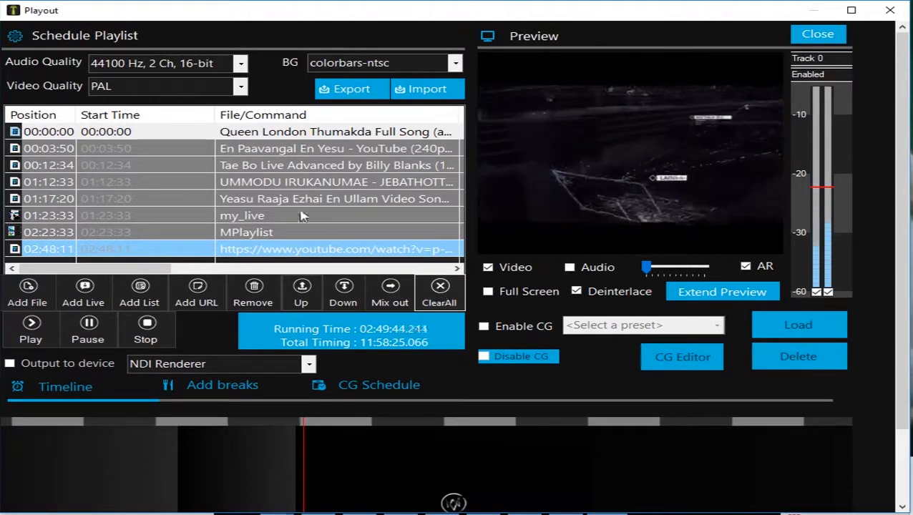
Step: Clear all entries from the schedule playlist
click(293, 182)
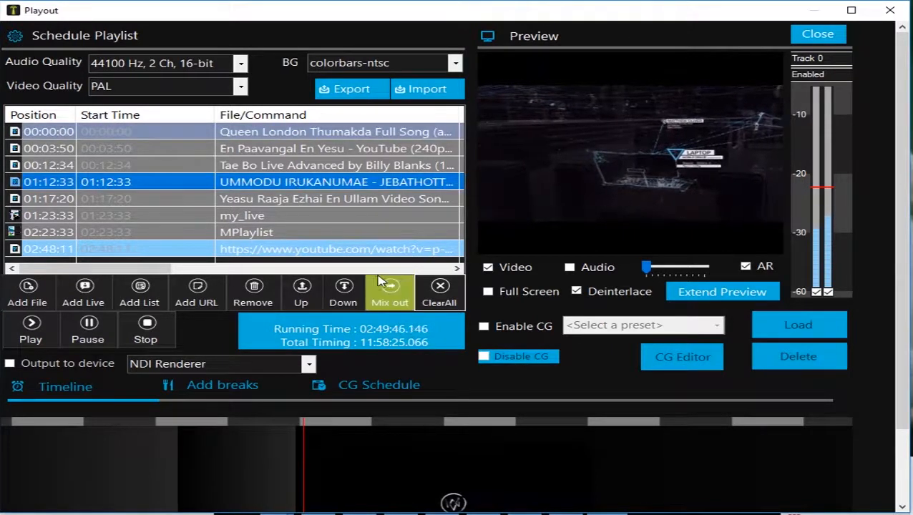
click(432, 294)
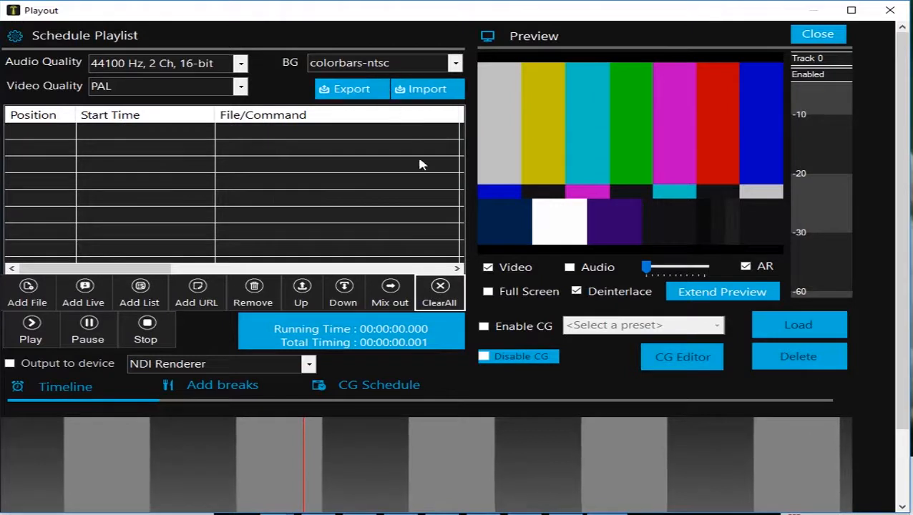
Step: Import the today.xml schedule from the Desktop and start playing its Queen London Thumakda entry
click(419, 98)
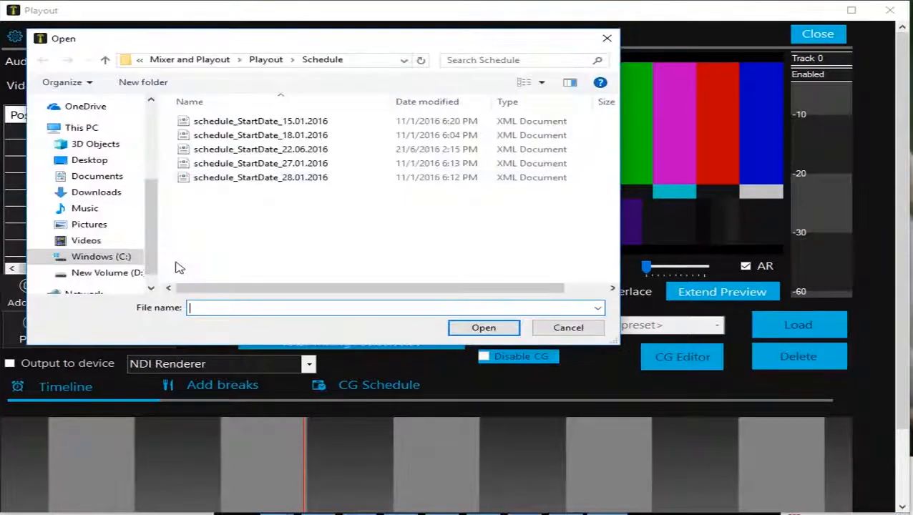
scroll(103, 165, up, 3)
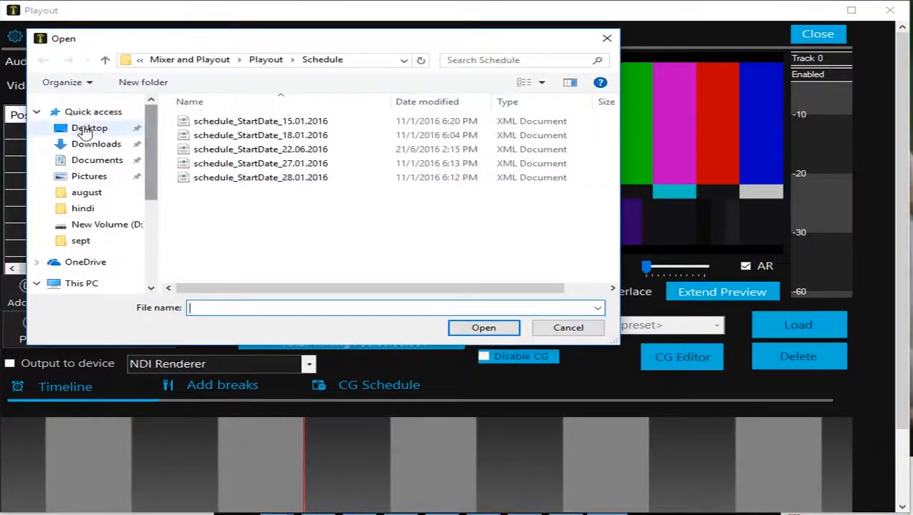
click(89, 128)
click(228, 205)
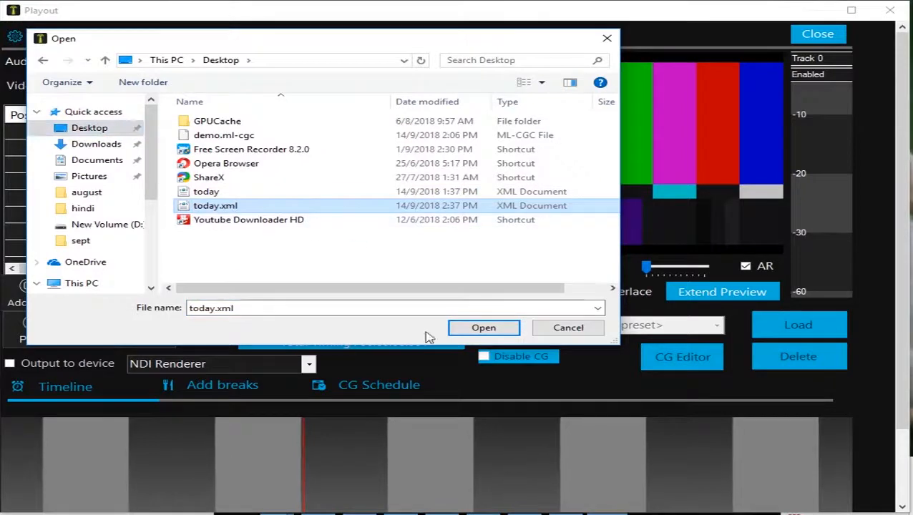
click(476, 330)
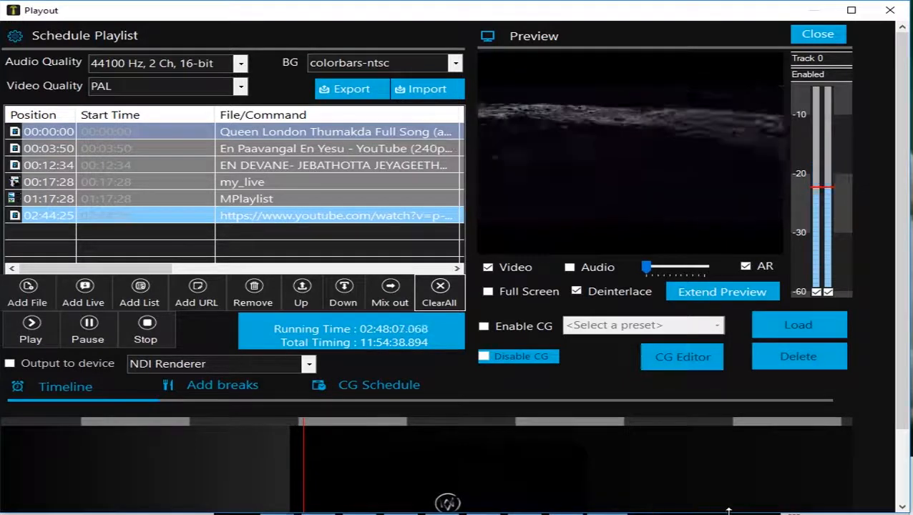
mouse_move(751, 512)
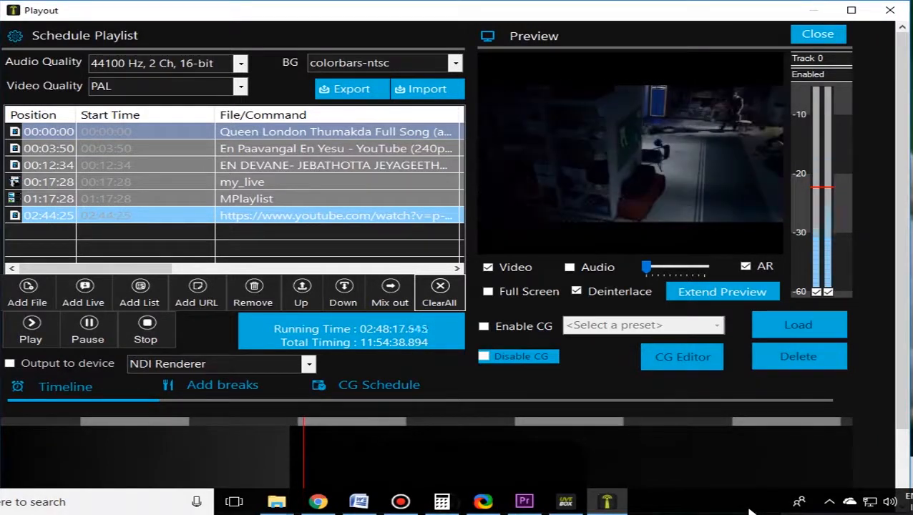
double_click(17, 136)
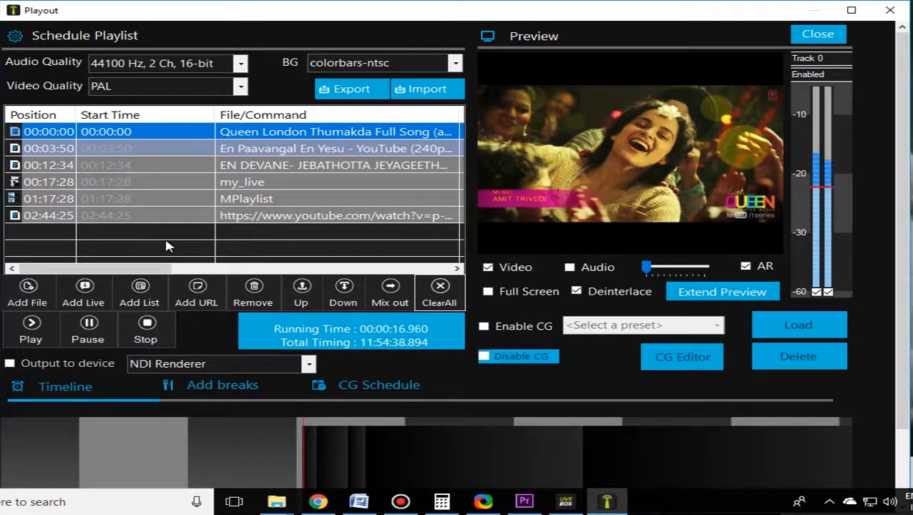
Step: Export the schedule playlist to the Desktop under the name today, declining the default save mode
click(353, 90)
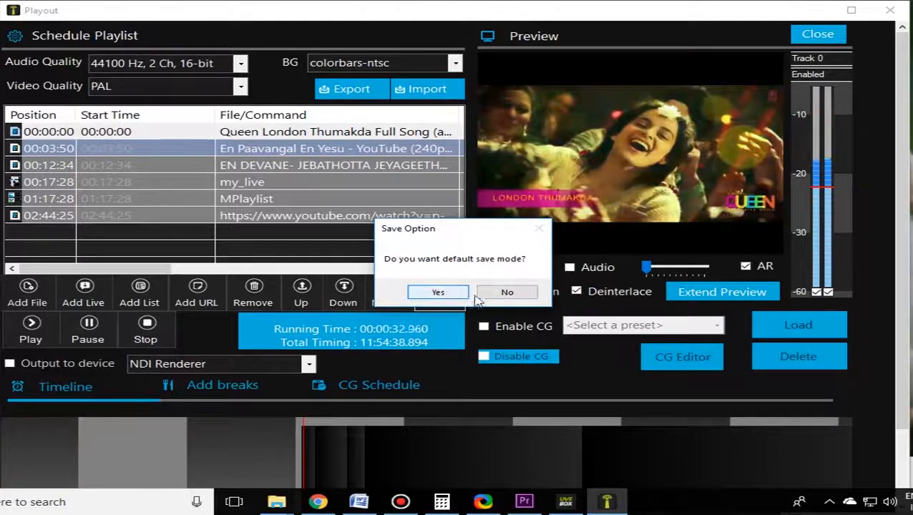
click(506, 293)
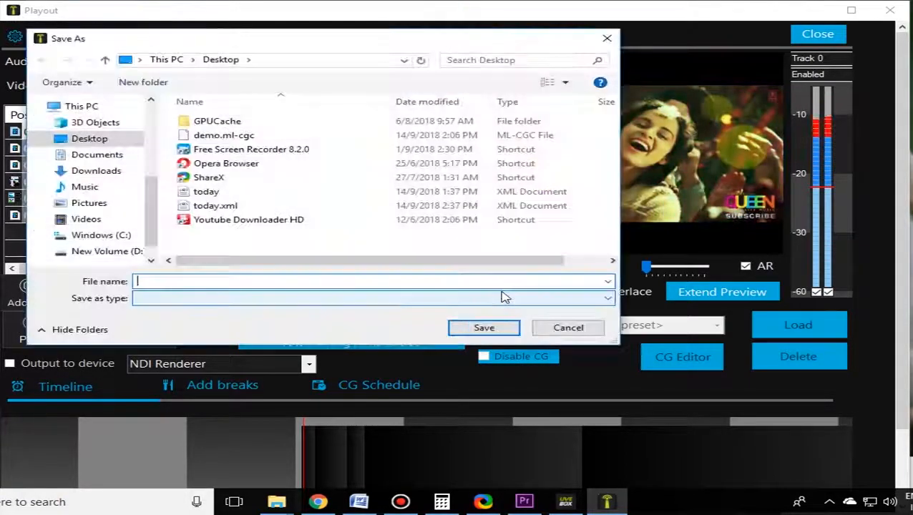
click(207, 193)
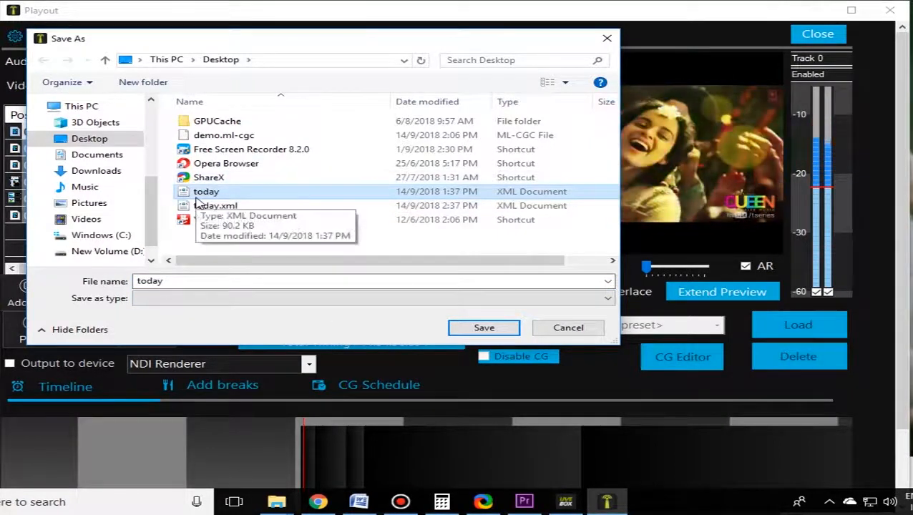
drag(153, 185, 152, 193)
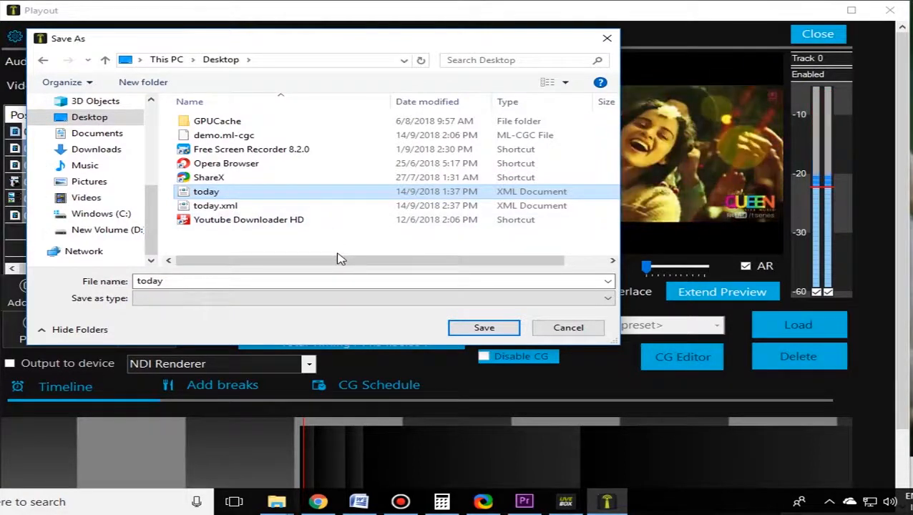
click(481, 329)
click(494, 252)
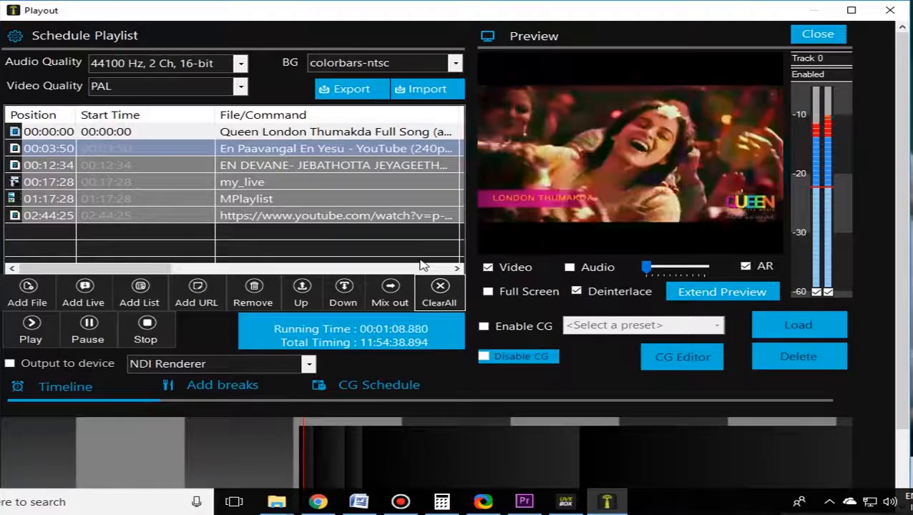
Step: Clear the schedule playlist and import the exported today.xml schedule from the Desktop
click(439, 294)
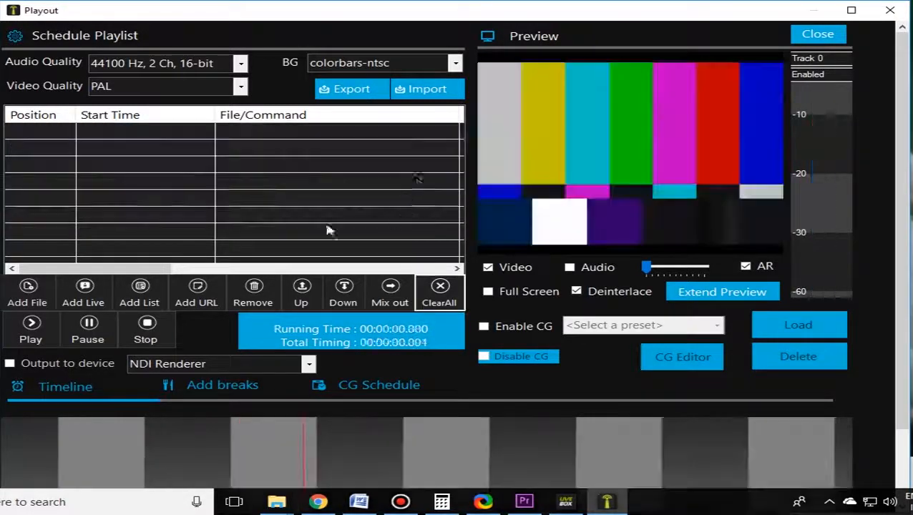
click(421, 90)
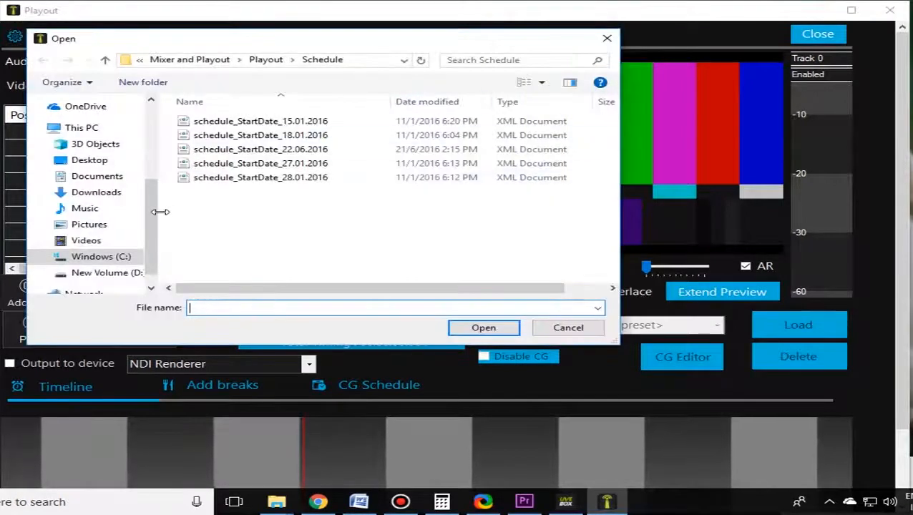
drag(149, 202, 149, 131)
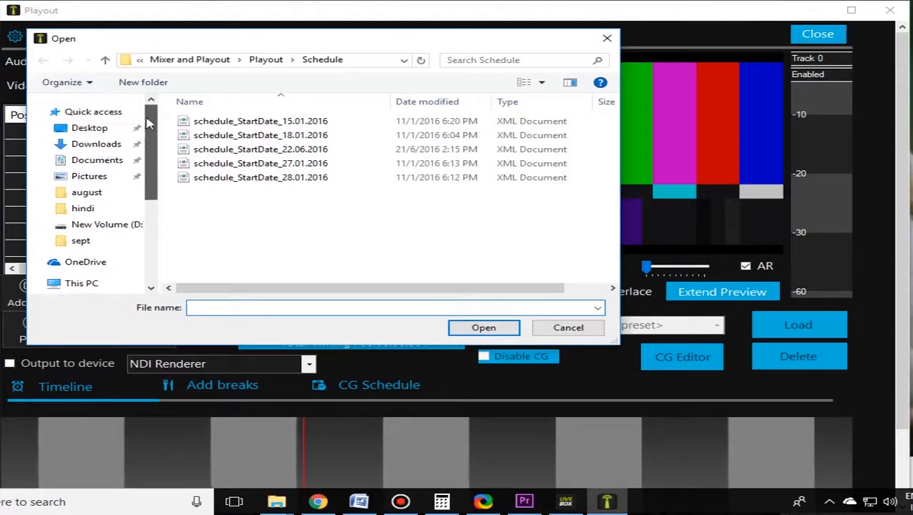
click(107, 128)
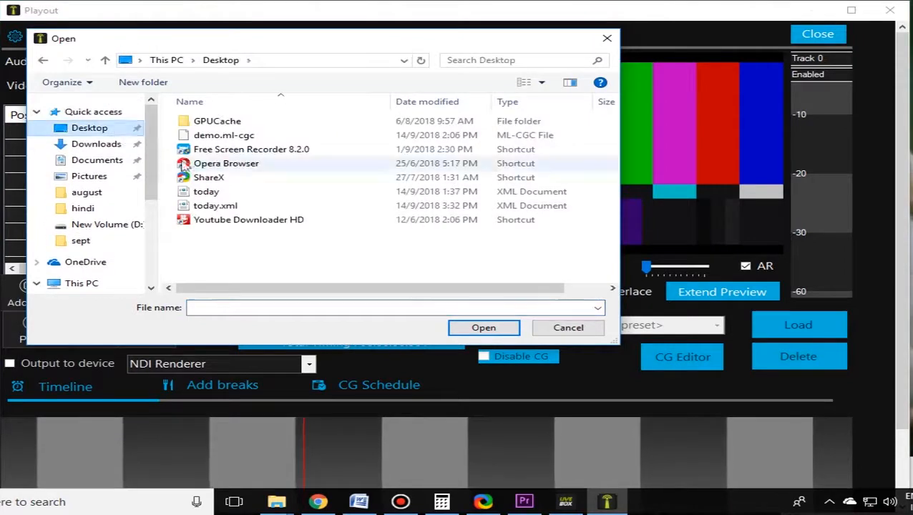
click(252, 208)
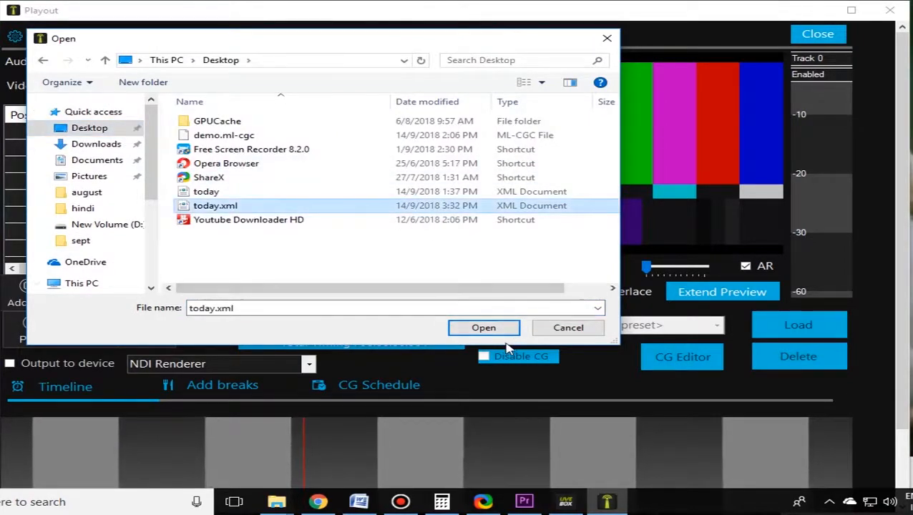
click(484, 329)
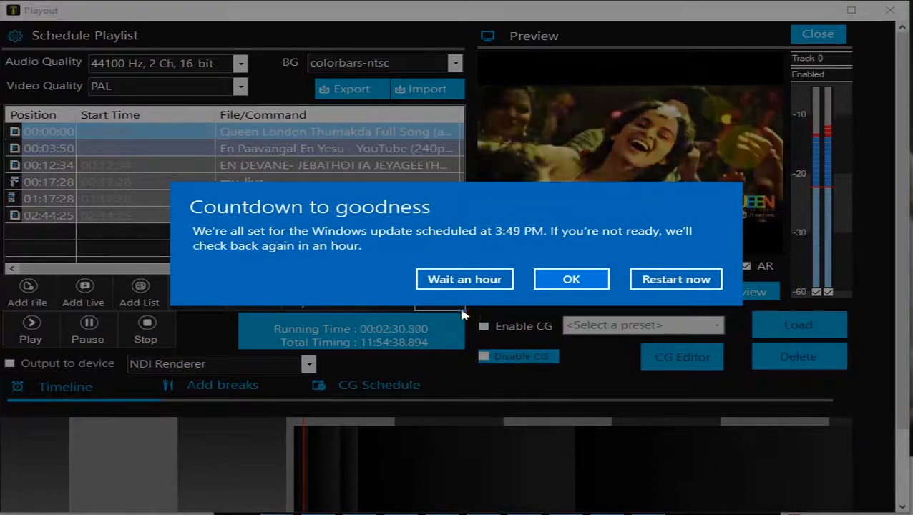
Step: Postpone the scheduled Windows update by an hour
click(473, 279)
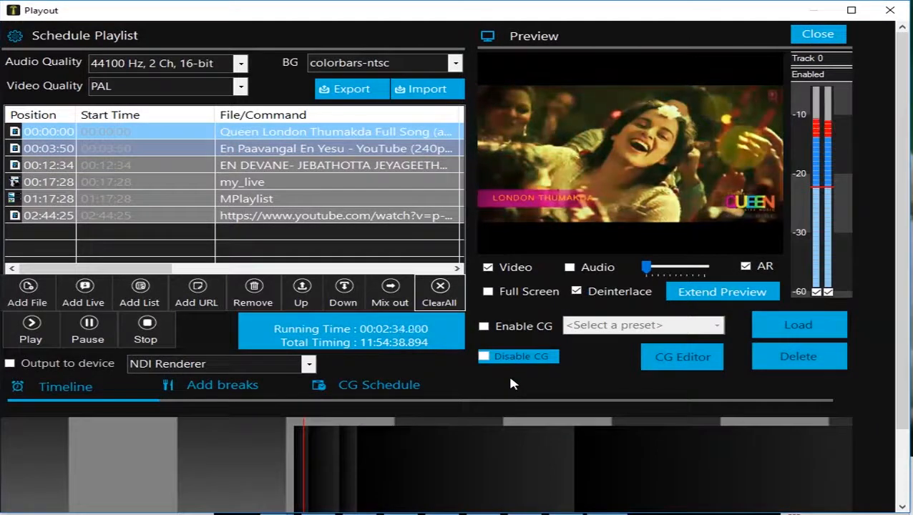
Step: Enable CG for the playout and load the date preset onto the preview
scroll(534, 435, down, 1)
scroll(534, 434, up, 1)
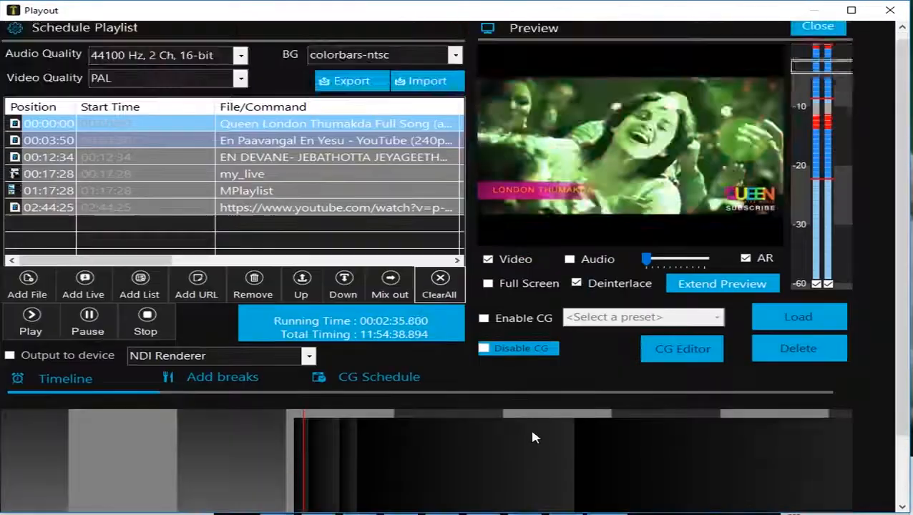
click(485, 320)
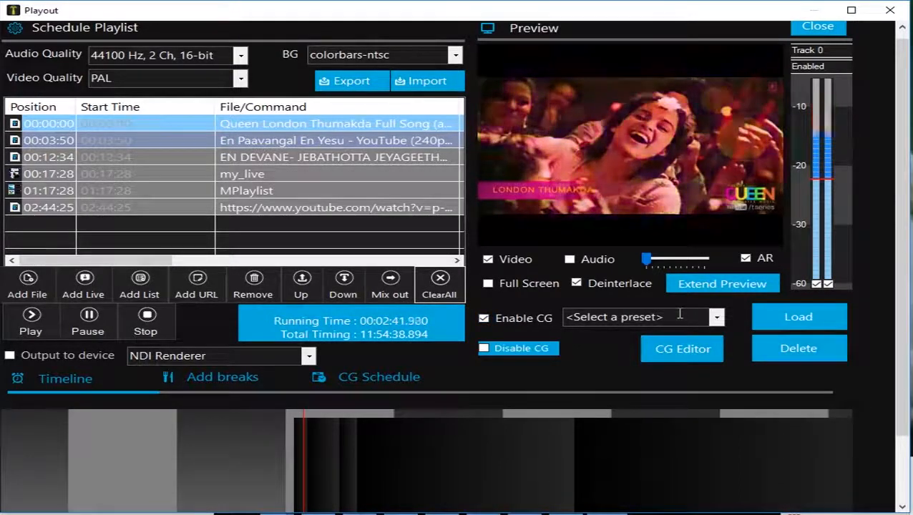
click(718, 320)
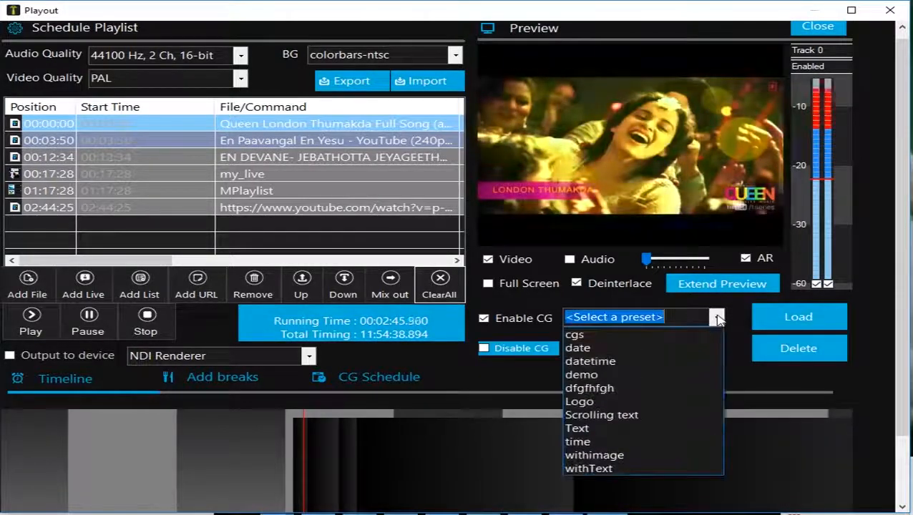
click(718, 320)
click(718, 320)
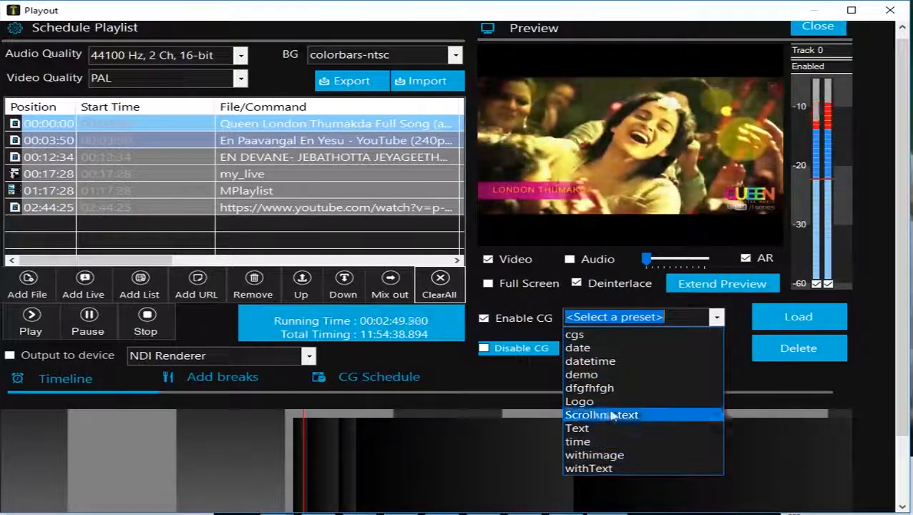
click(578, 348)
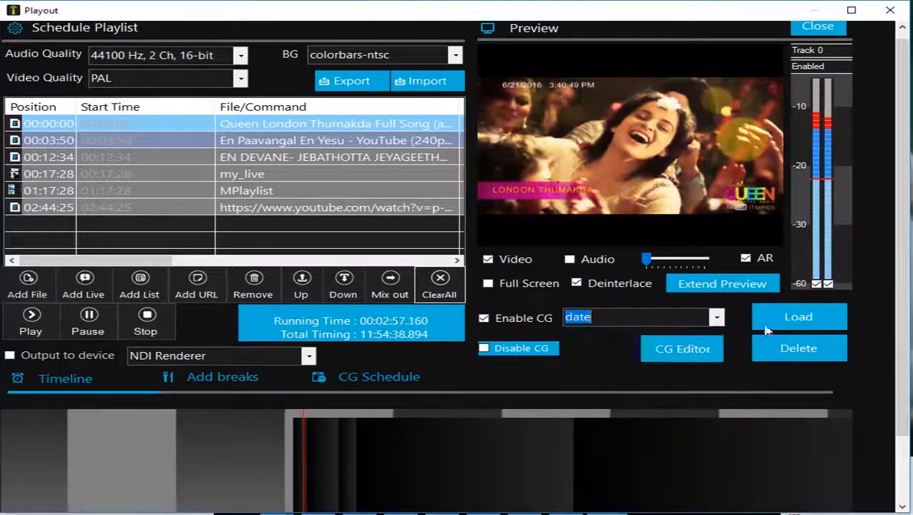
click(799, 317)
Step: Load the datetime CG preset onto the playing video
click(717, 317)
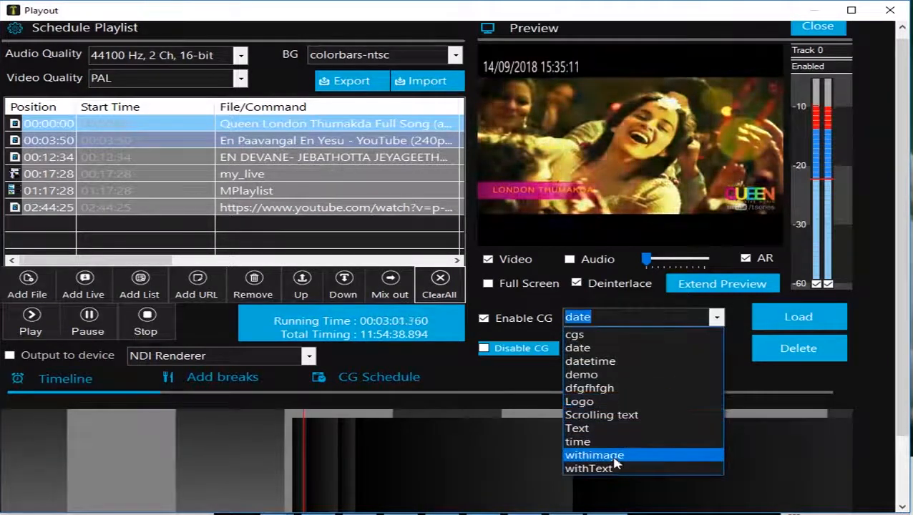
click(610, 361)
click(797, 318)
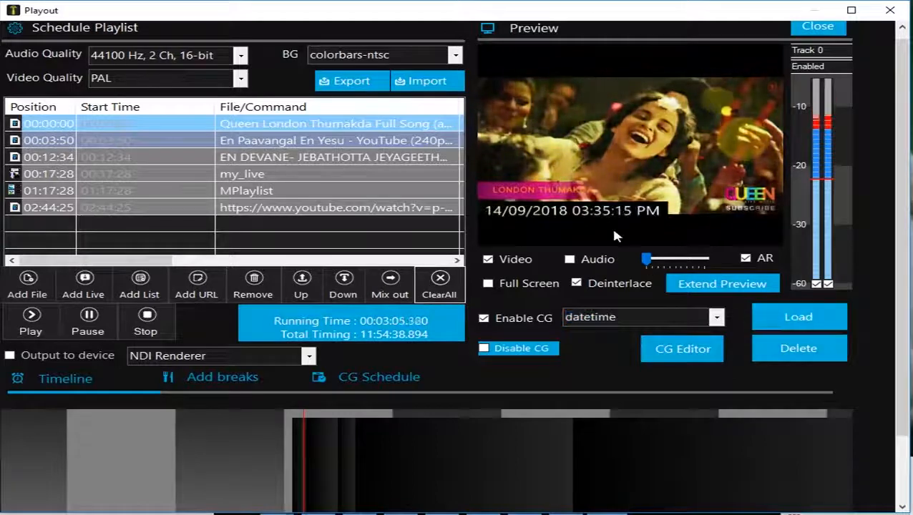
Step: Replace the CG overlay on the preview with the cgs preset
click(716, 320)
click(716, 320)
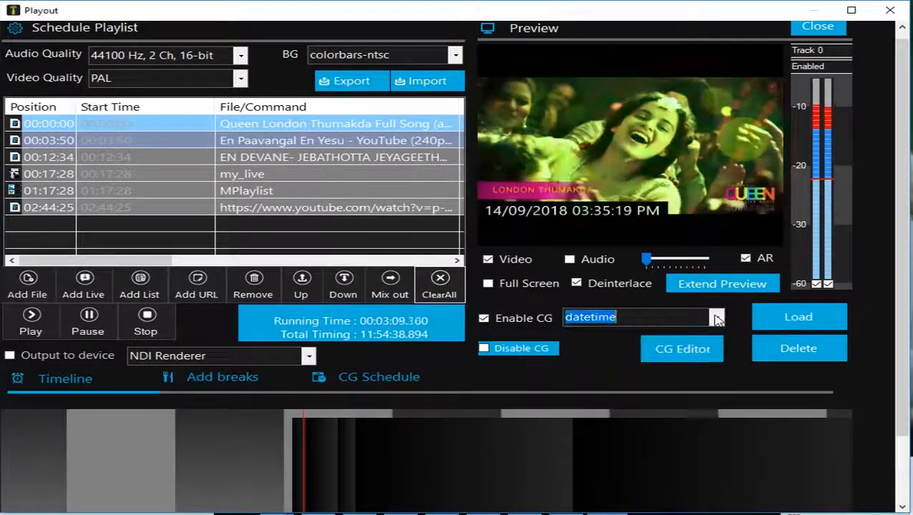
click(716, 320)
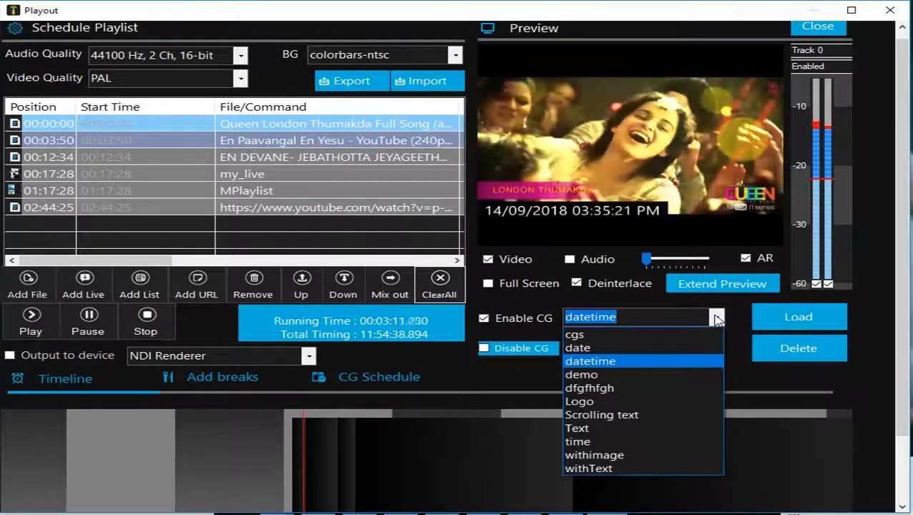
click(678, 334)
click(717, 319)
click(777, 317)
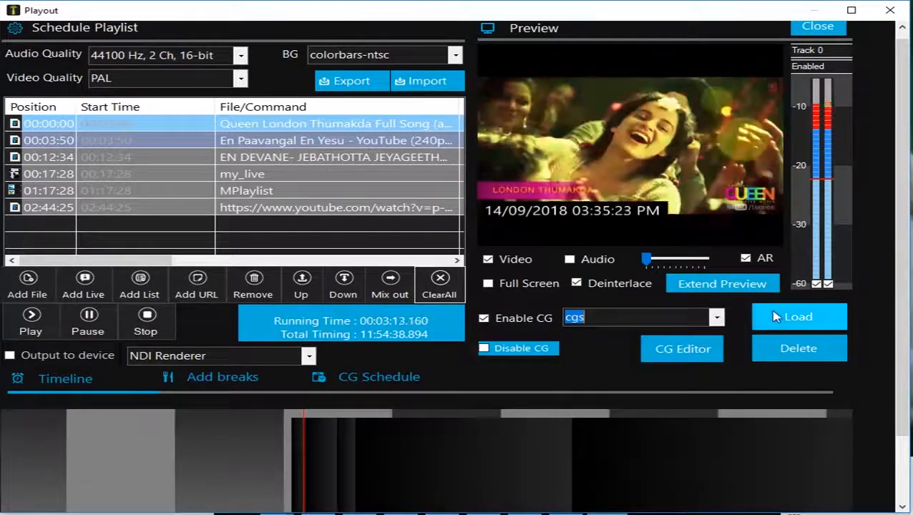
click(768, 318)
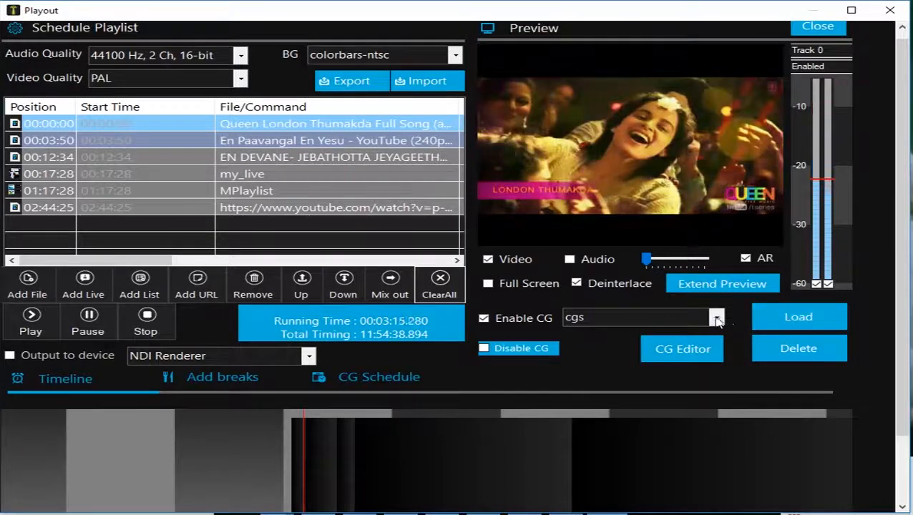
Step: Load the Text CG preset to overlay scrolling text on the playing video
click(687, 318)
click(594, 429)
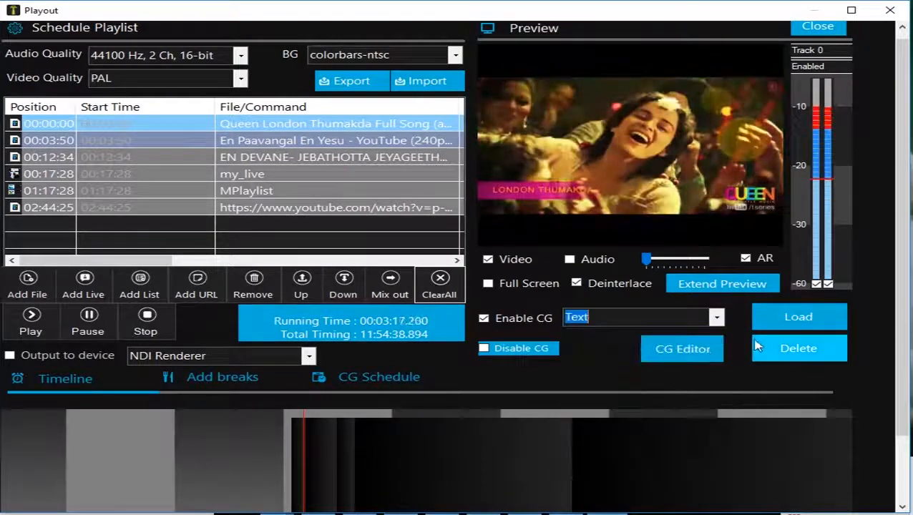
click(791, 317)
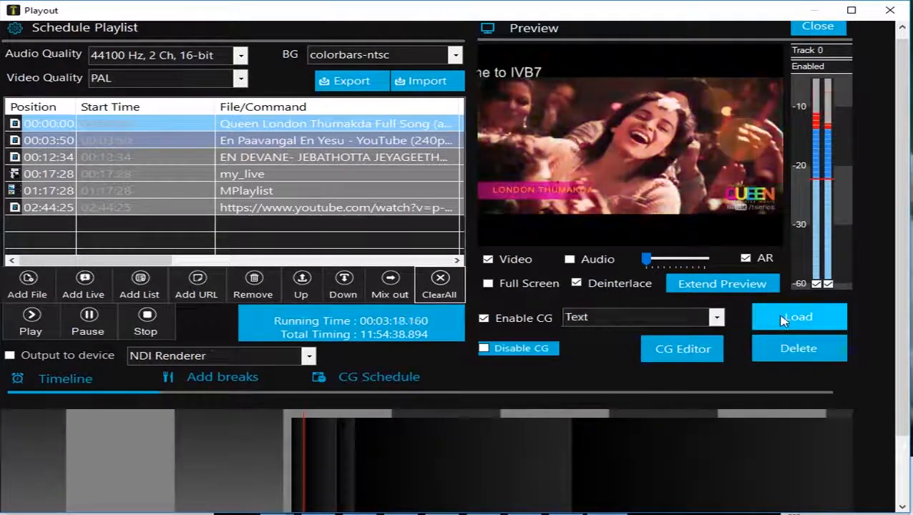
Step: Look through the available CG presets and switch off the Enable CG option
click(717, 317)
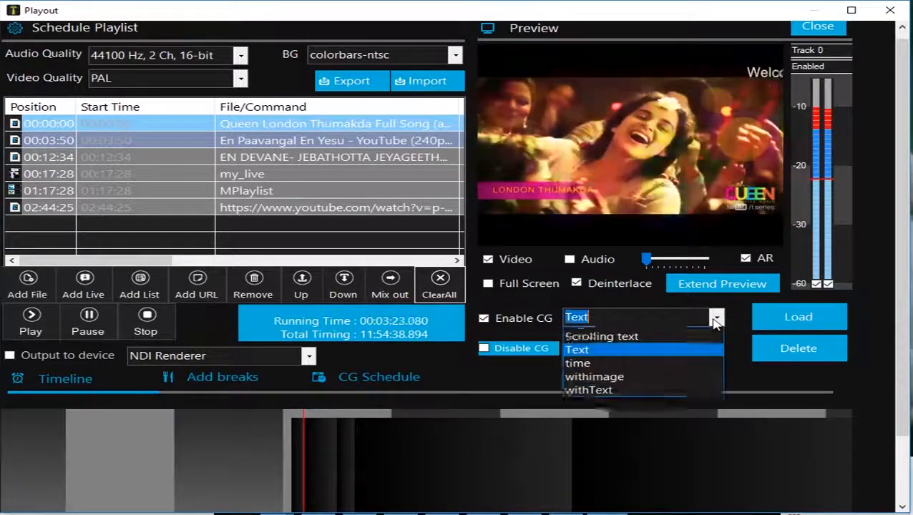
click(553, 377)
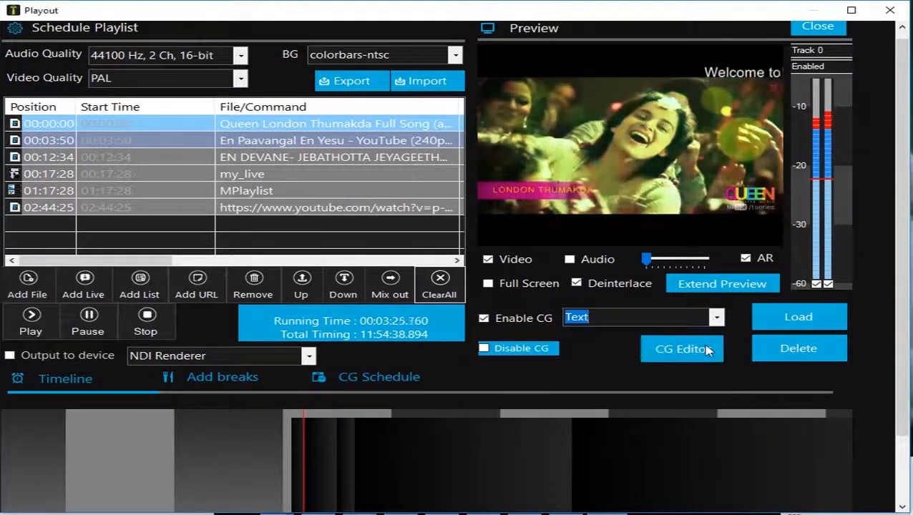
click(693, 354)
click(718, 319)
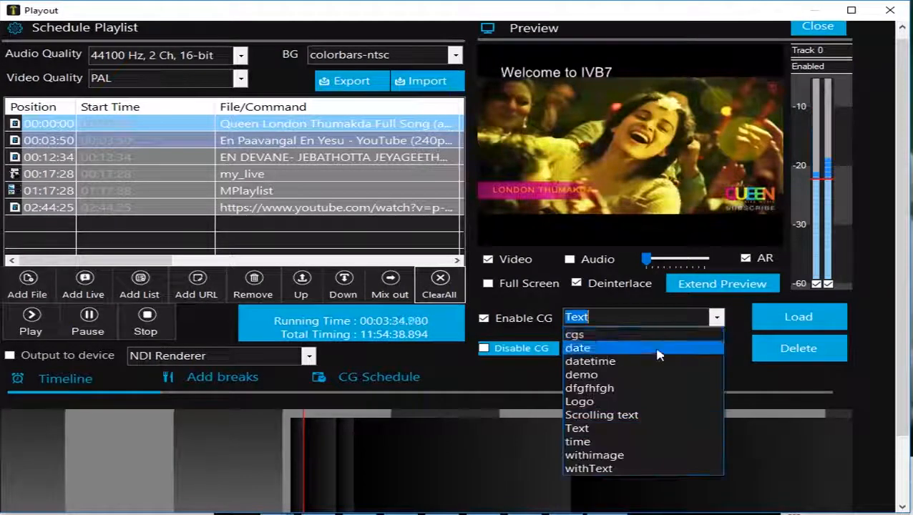
click(487, 320)
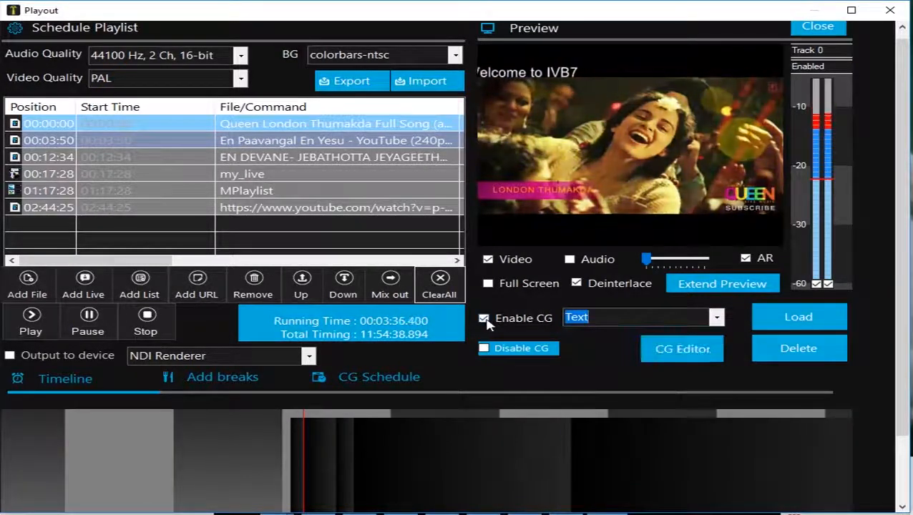
Step: Switch Enable CG off and back on to clear the Text overlay, and open the CG Editor
click(484, 320)
click(485, 320)
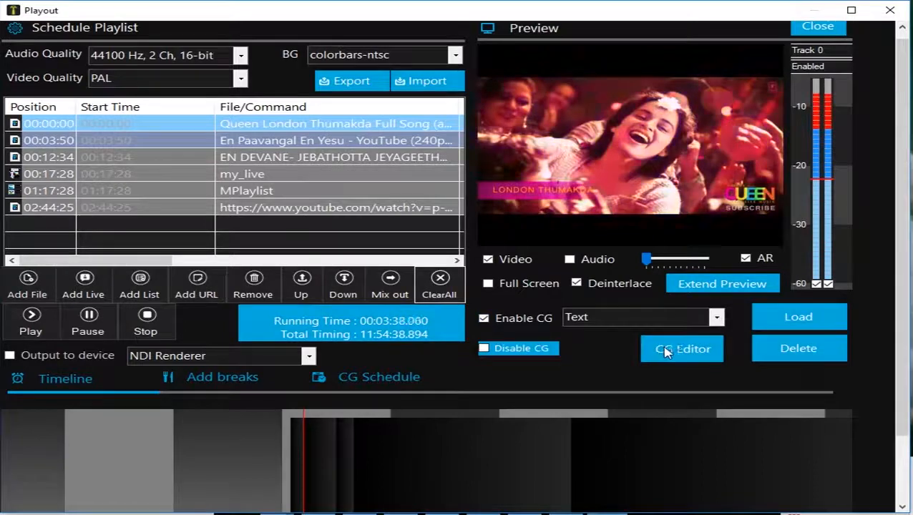
click(683, 349)
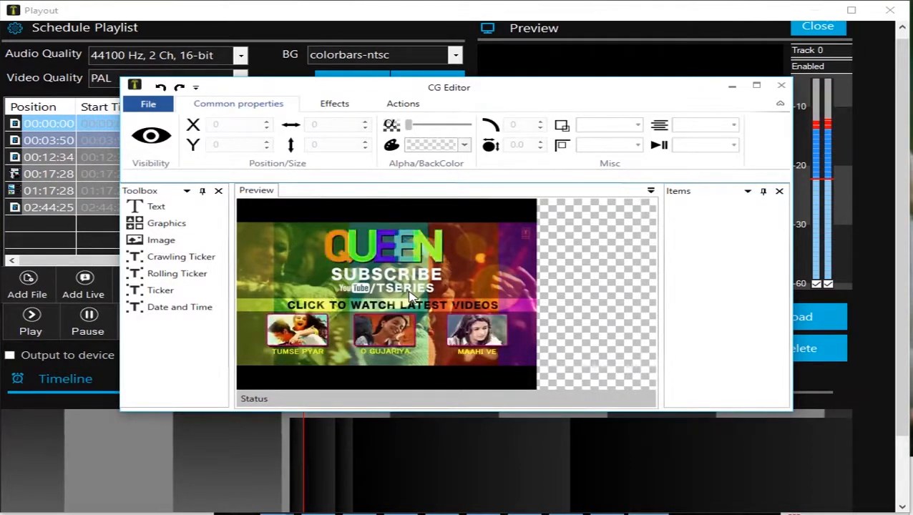
Step: Insert the image file "logo (1)" as a new CG item on the video
click(164, 243)
double_click(164, 243)
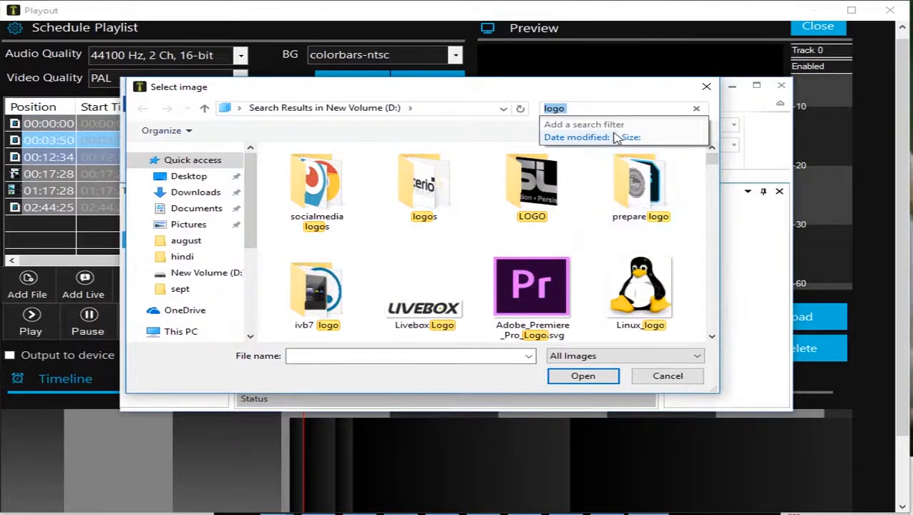
drag(714, 165, 719, 179)
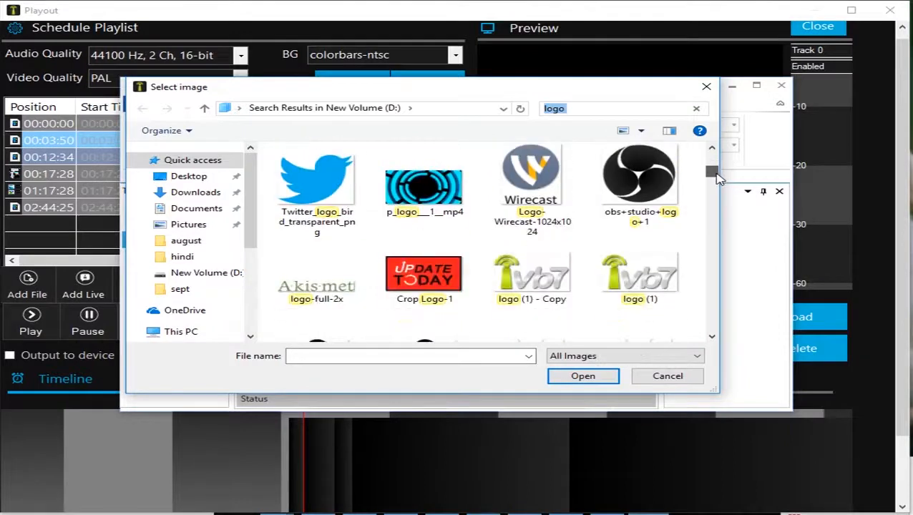
click(640, 281)
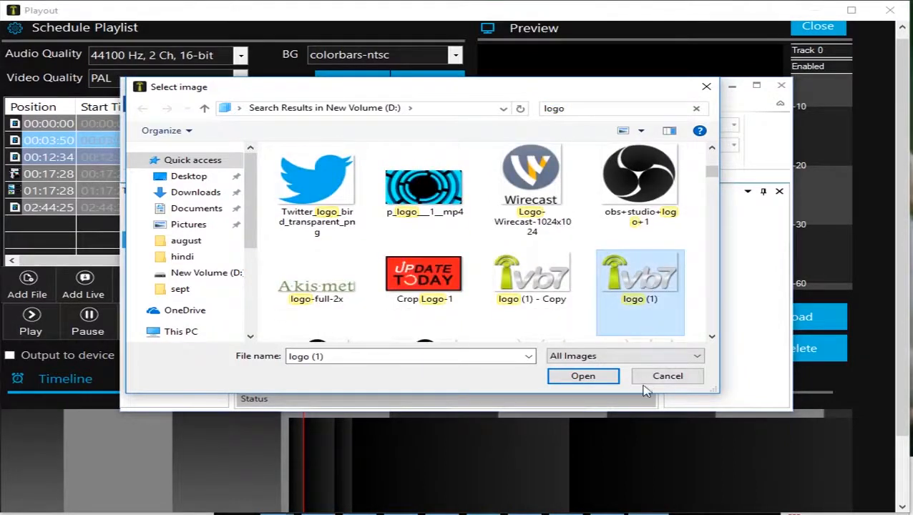
click(587, 377)
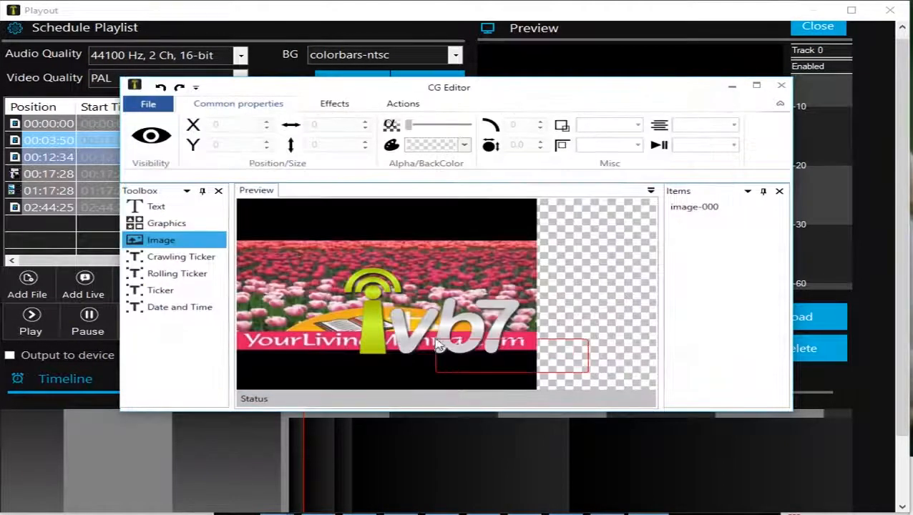
Step: Shrink the ivb7 logo and place it in the upper-right corner of the video frame
click(433, 333)
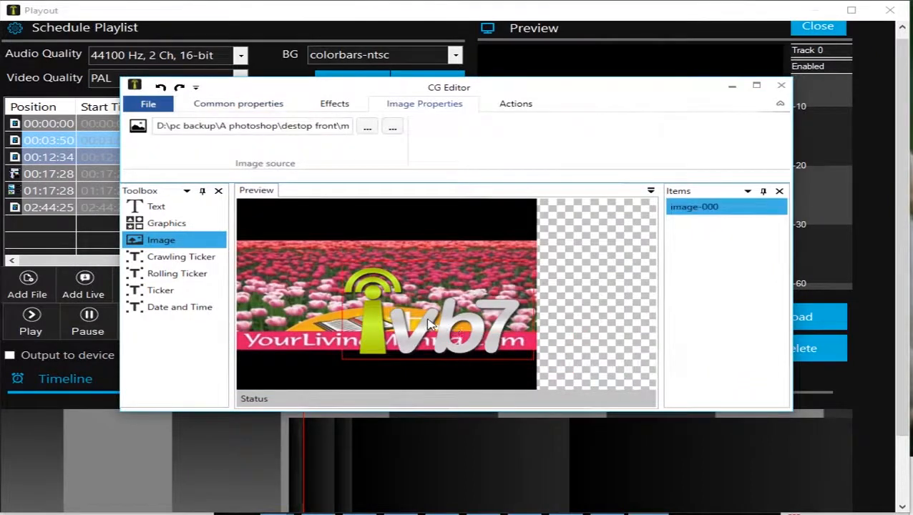
drag(428, 324, 411, 257)
drag(340, 238, 465, 244)
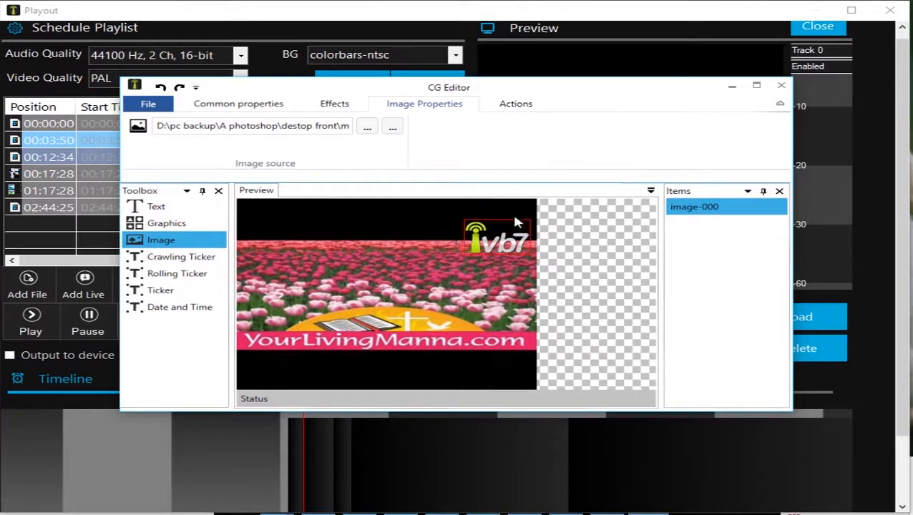
drag(517, 223, 511, 233)
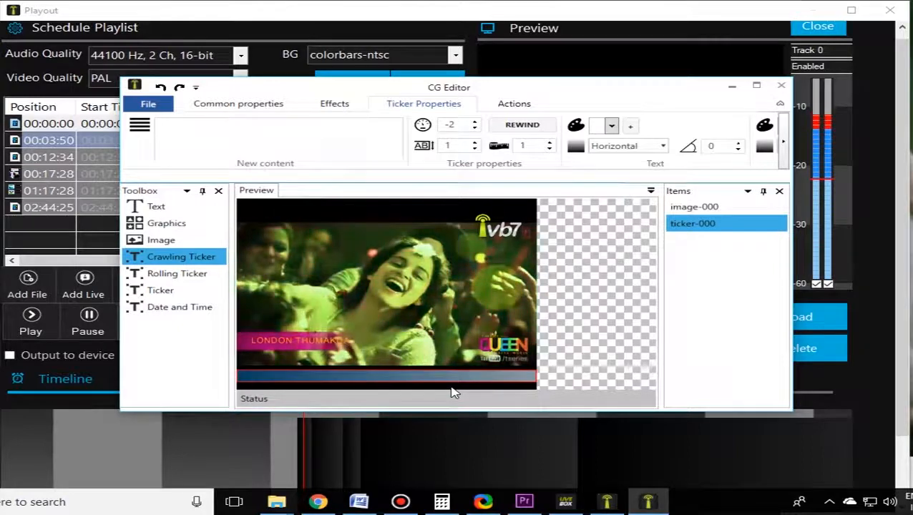
Step: Enter "You are watching live. Thank you." as the crawling ticker's content
click(205, 134)
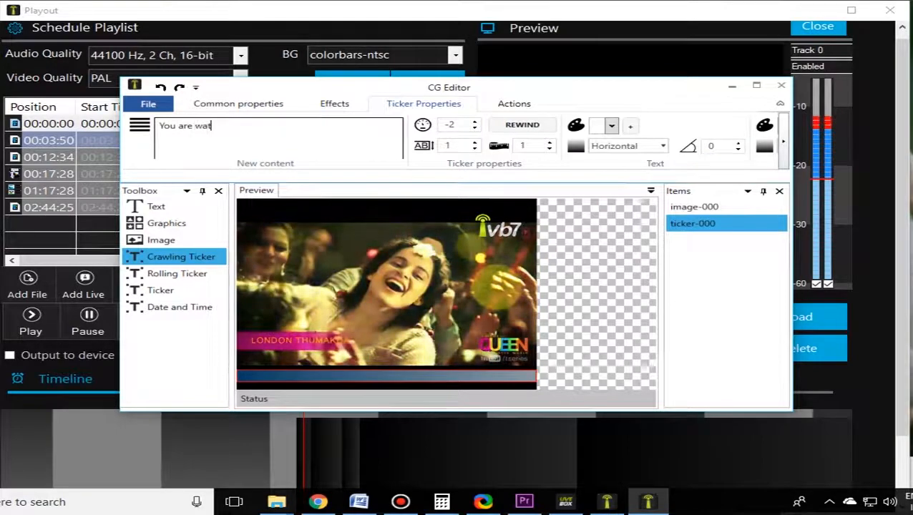
text(live. Thank you.)
click(829, 502)
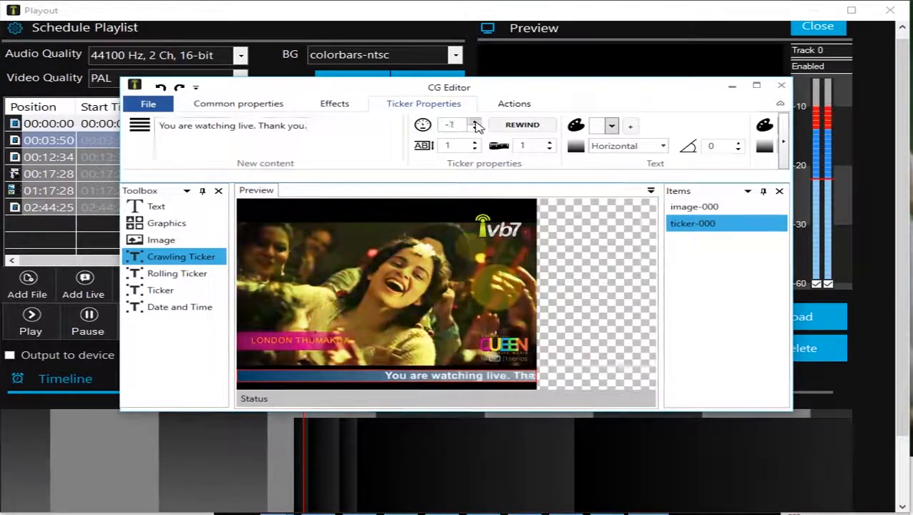
Step: Look through the ticker's text, outline, font and shape properties, including the list of available fonts
click(784, 142)
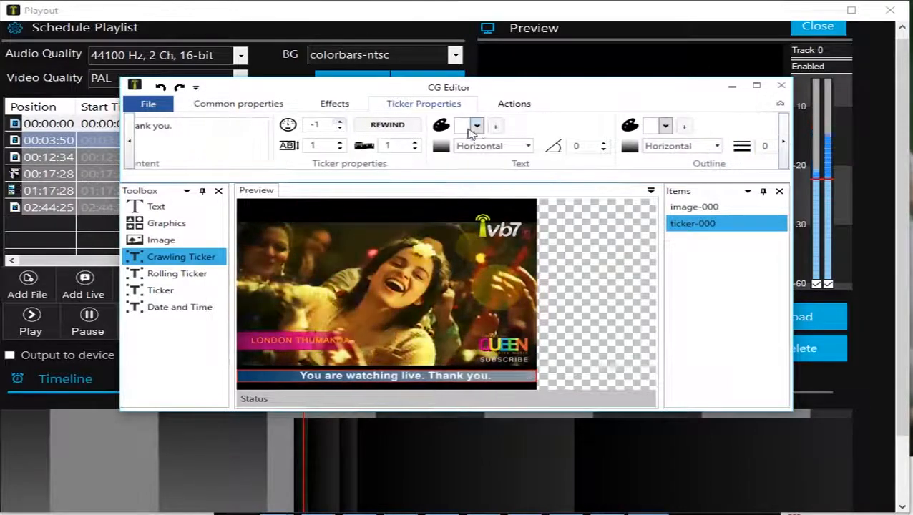
click(785, 143)
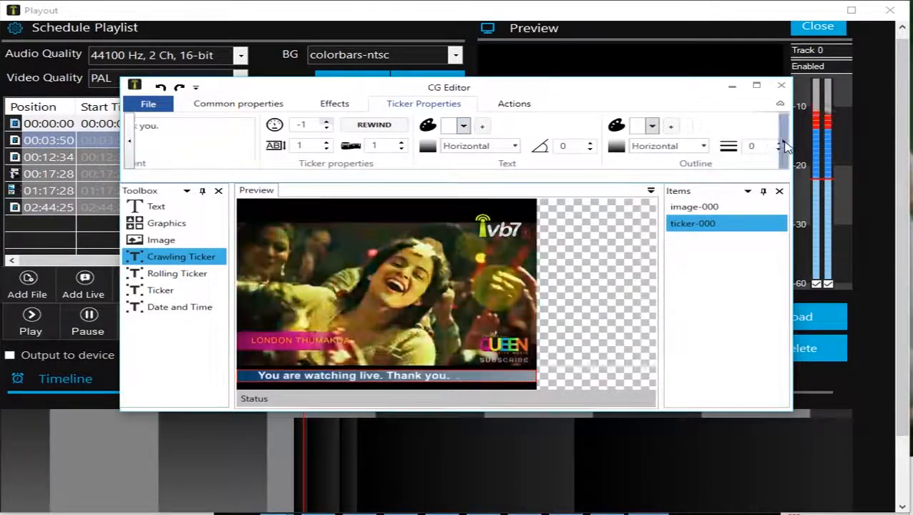
click(785, 146)
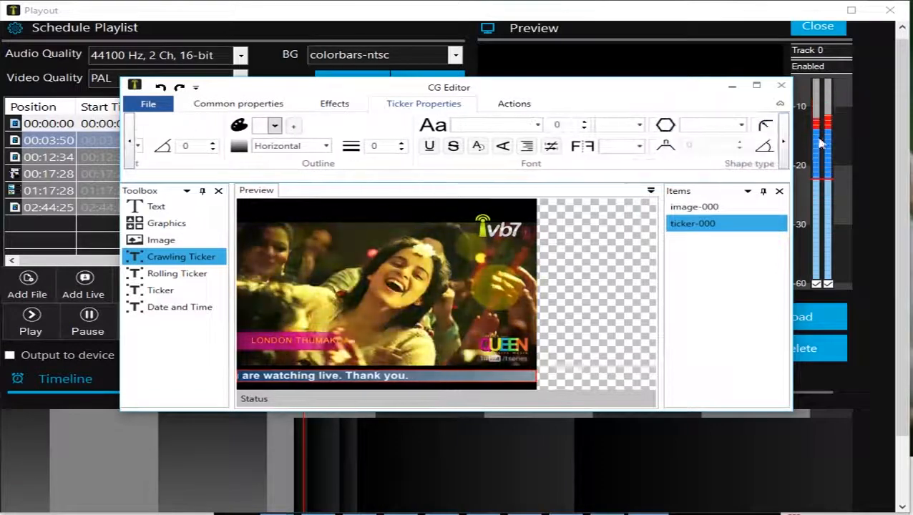
click(785, 146)
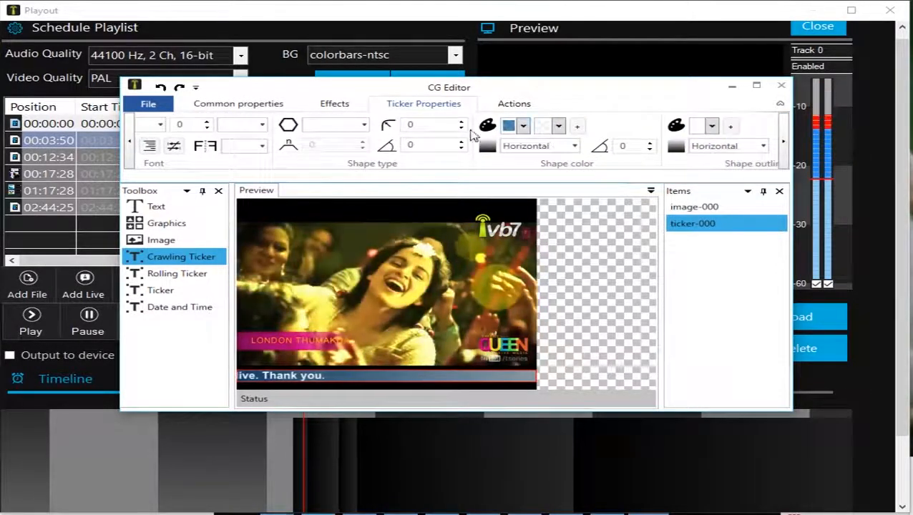
click(129, 151)
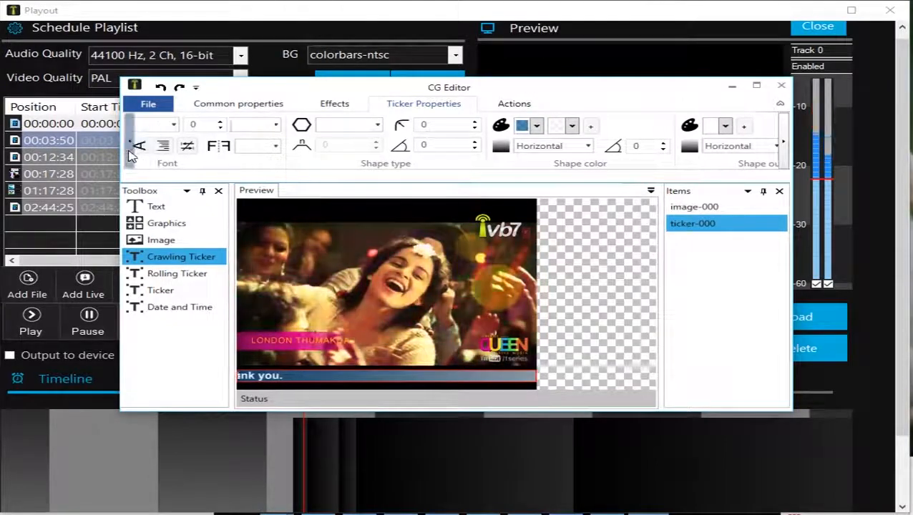
click(129, 151)
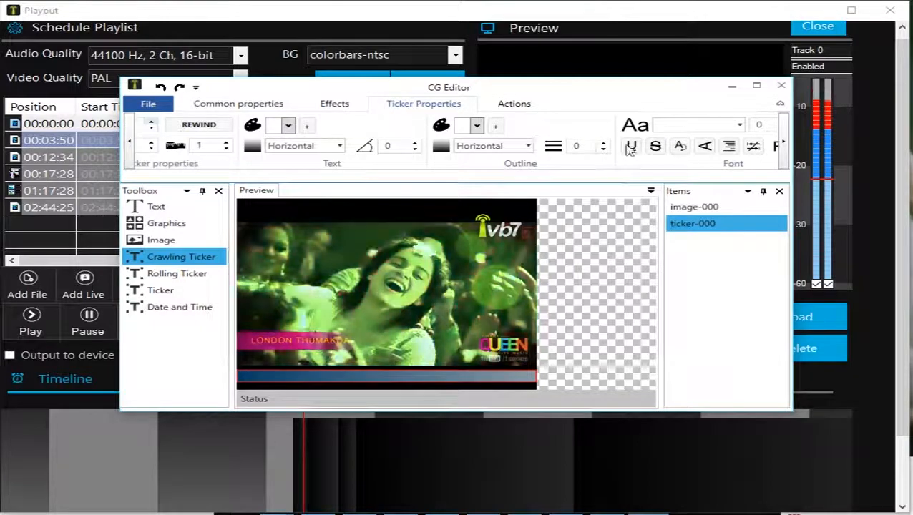
click(785, 143)
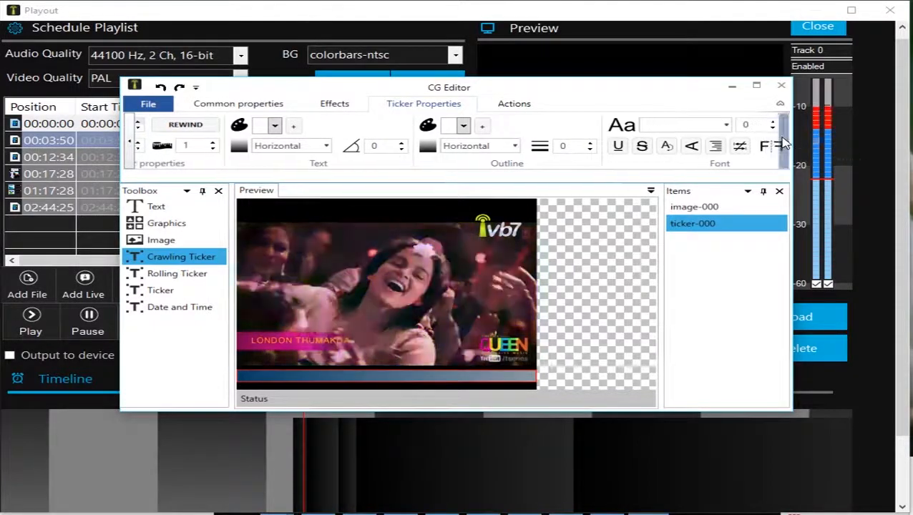
click(724, 126)
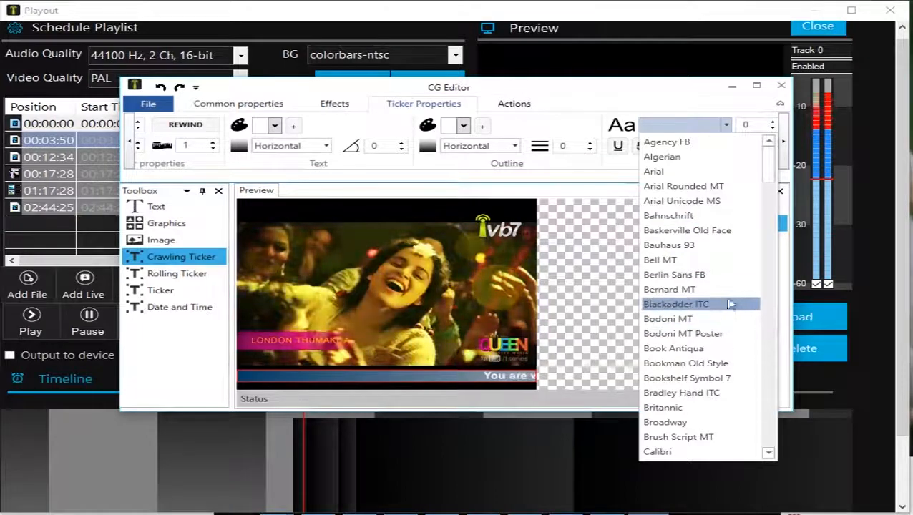
click(729, 131)
Step: Set the crawling ticker's shape color to a gradient from red to blue
click(785, 146)
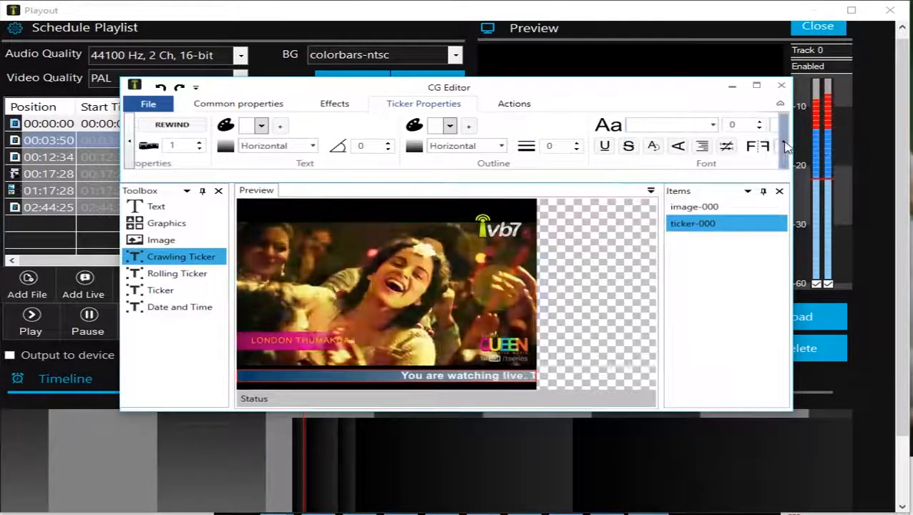
click(786, 146)
click(786, 146)
click(785, 146)
click(785, 146)
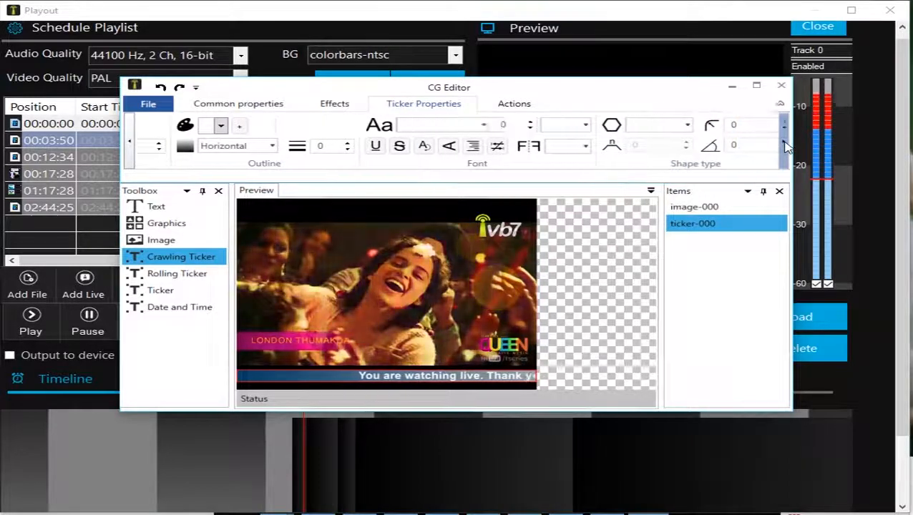
click(785, 146)
click(785, 146)
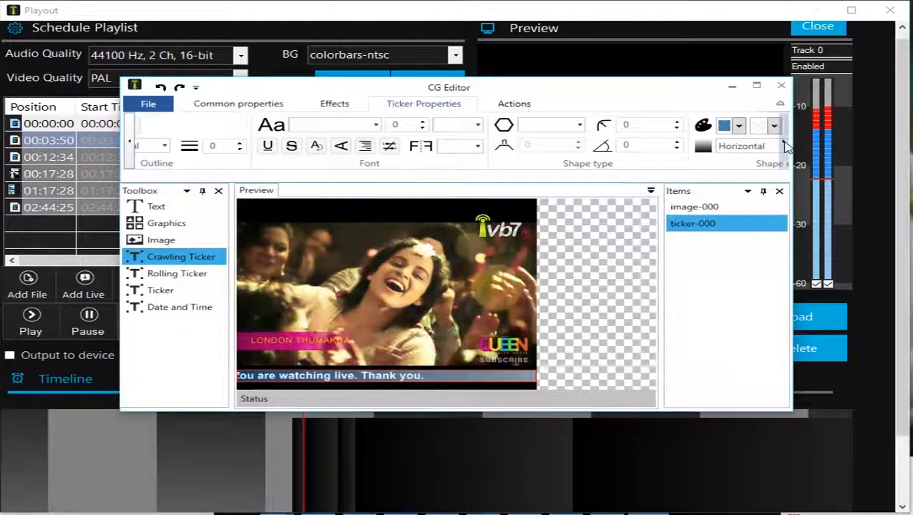
click(786, 146)
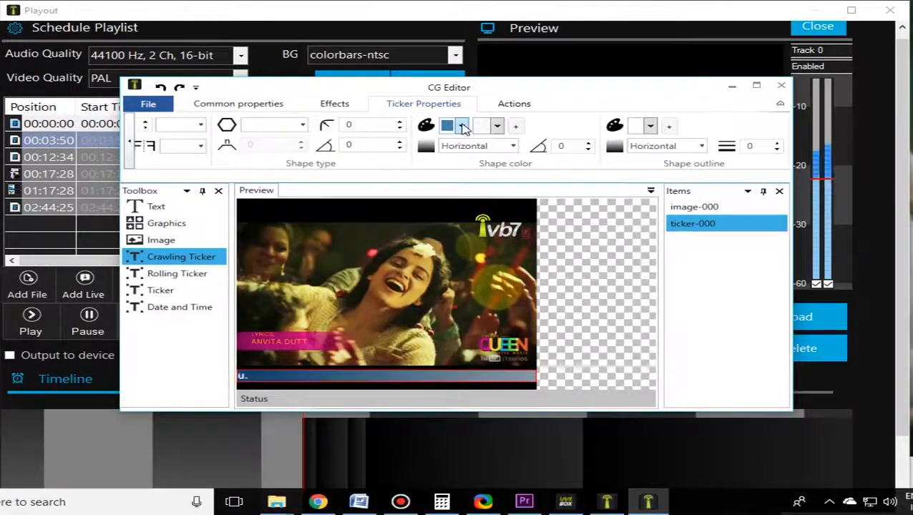
click(463, 127)
click(463, 127)
click(463, 128)
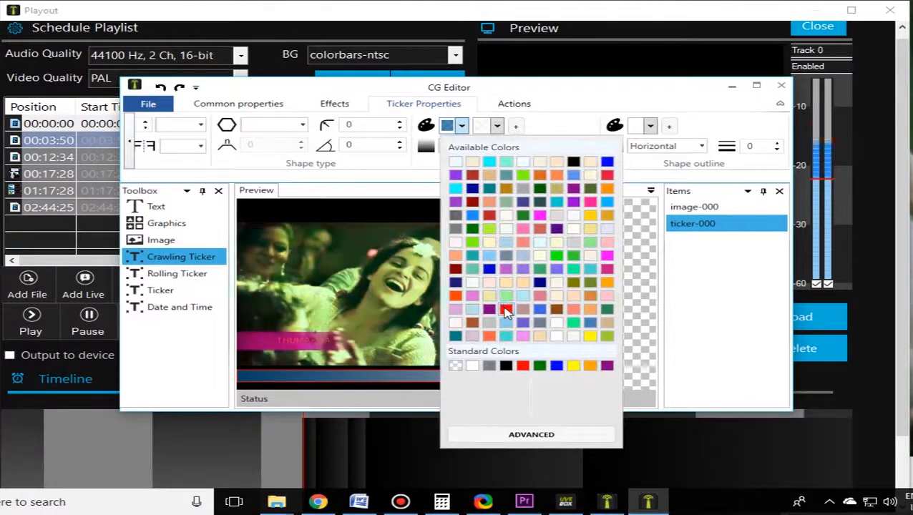
click(506, 310)
click(497, 126)
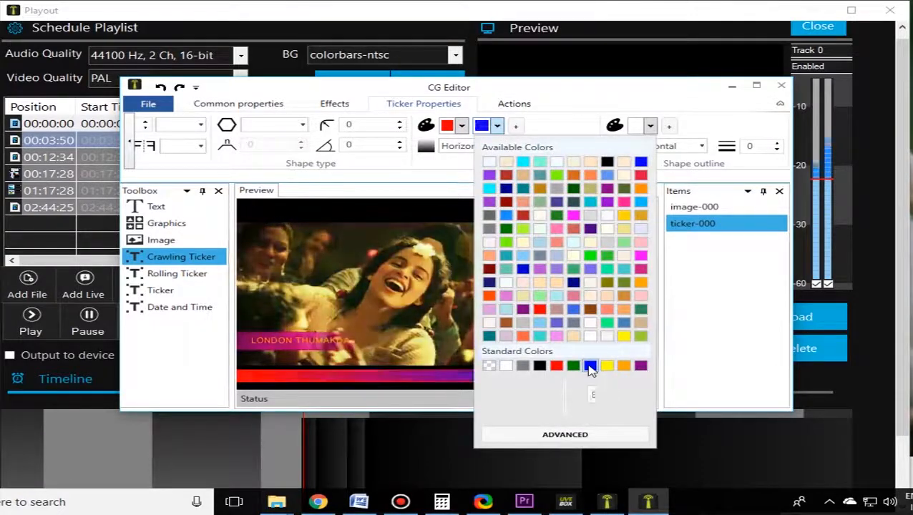
click(589, 367)
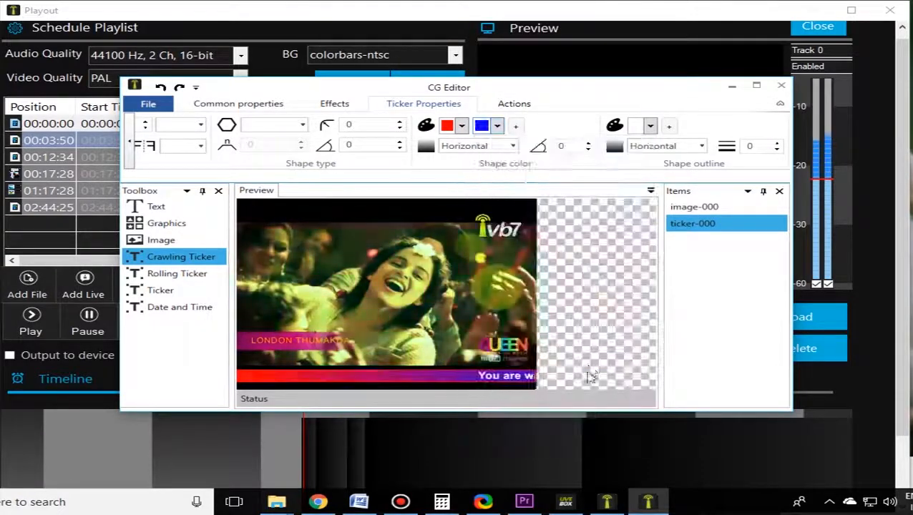
Step: Try the Vertical and Radial gradient directions on the ticker's shape color, and return it to Horizontal
click(513, 146)
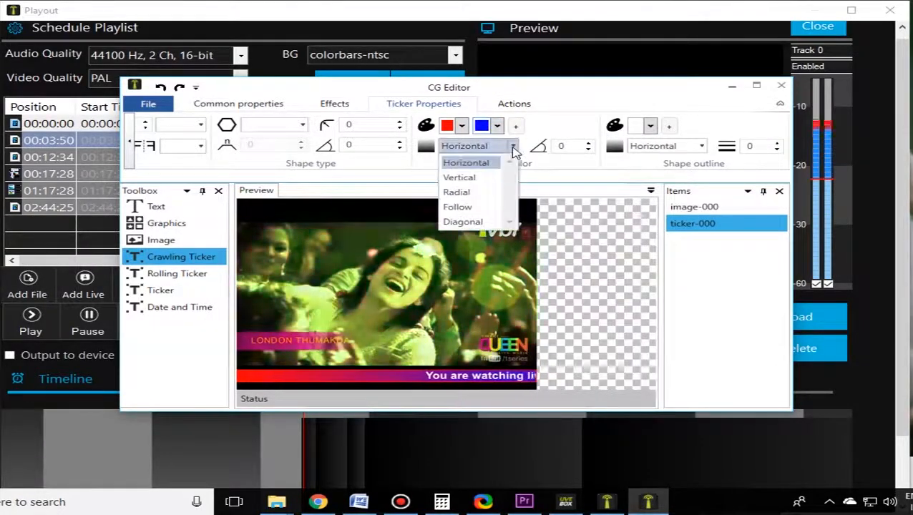
click(478, 178)
click(493, 146)
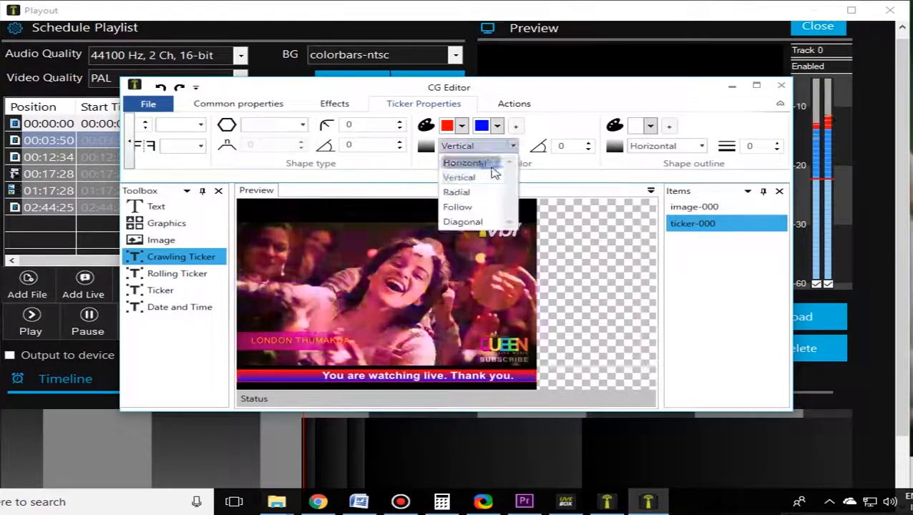
click(460, 192)
click(513, 146)
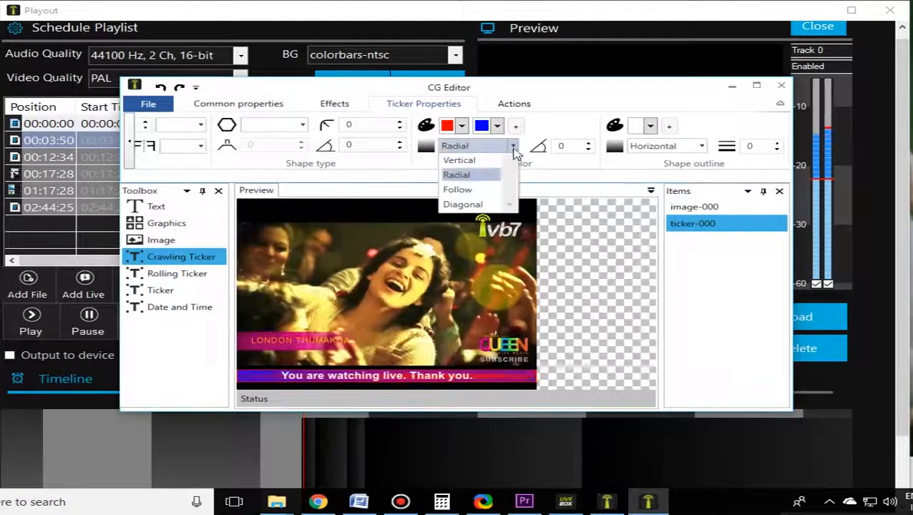
scroll(476, 177, up, 1)
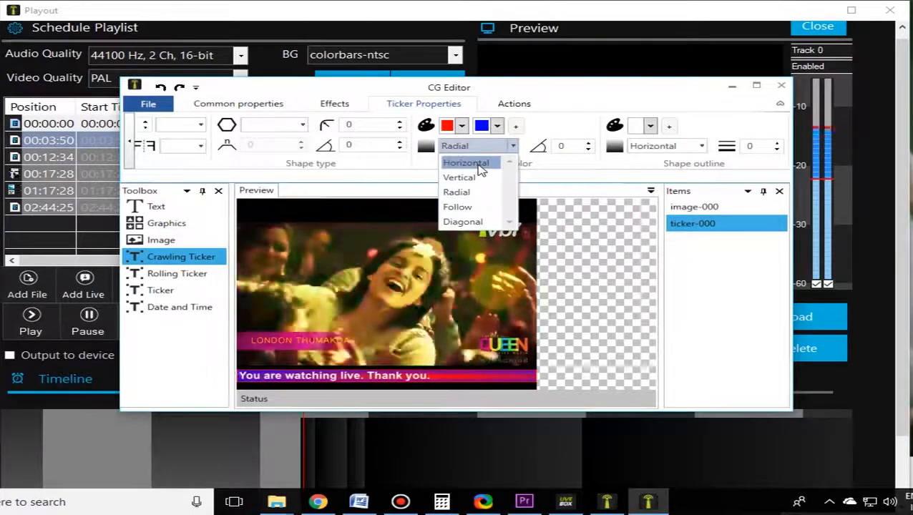
click(480, 166)
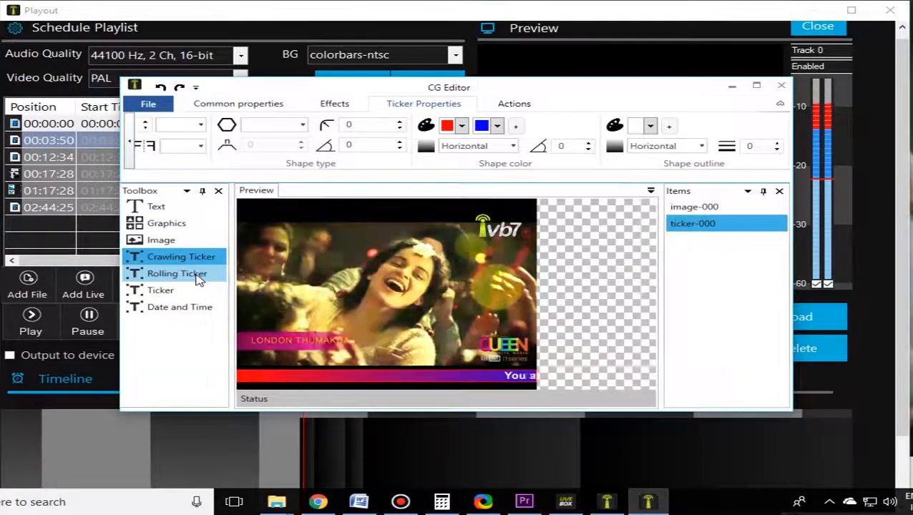
Step: Look through the crawling ticker's effects and common properties, including its width, height and playback mode options
click(345, 107)
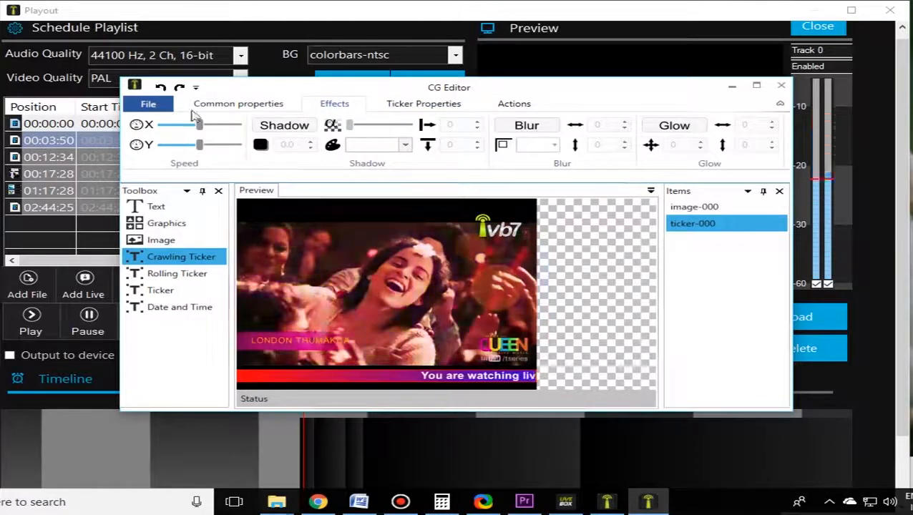
click(232, 106)
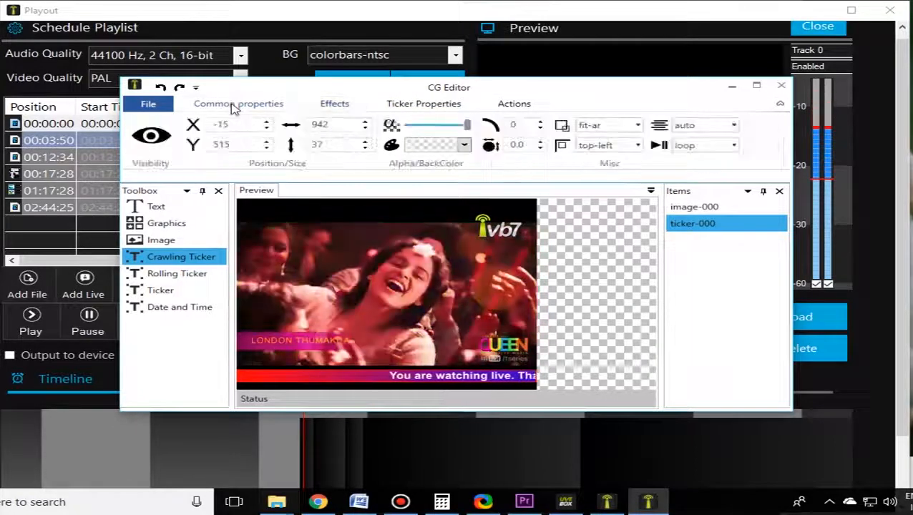
double_click(320, 124)
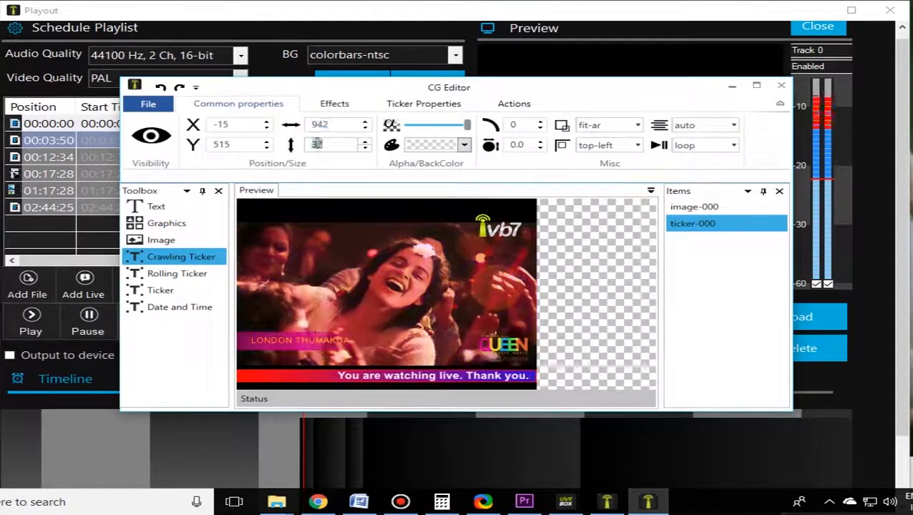
double_click(317, 145)
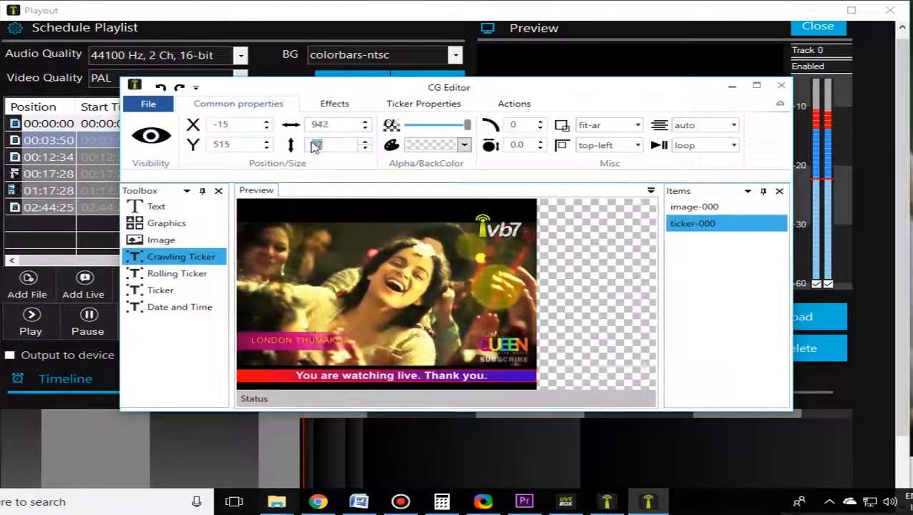
click(287, 235)
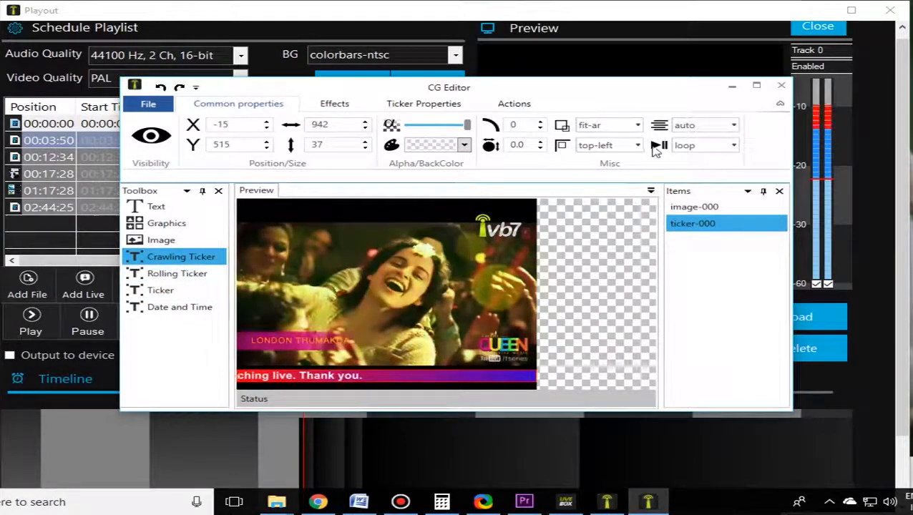
click(736, 145)
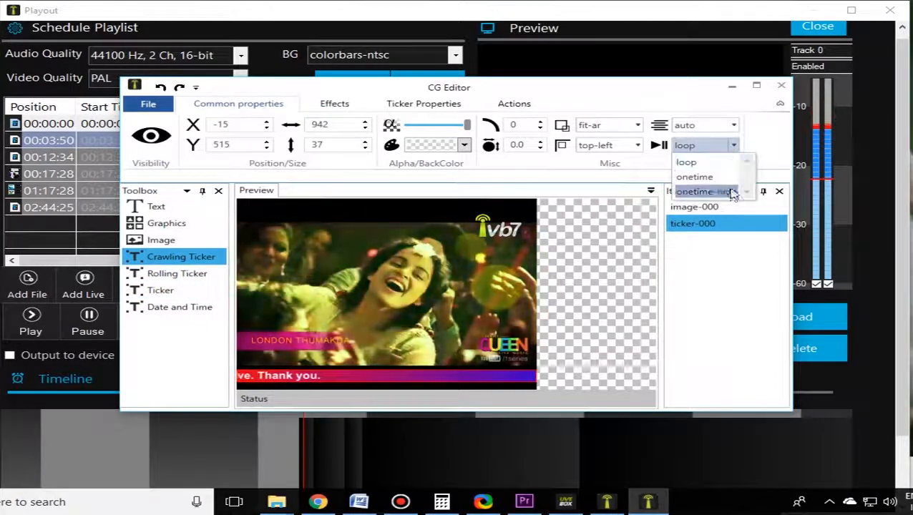
click(750, 149)
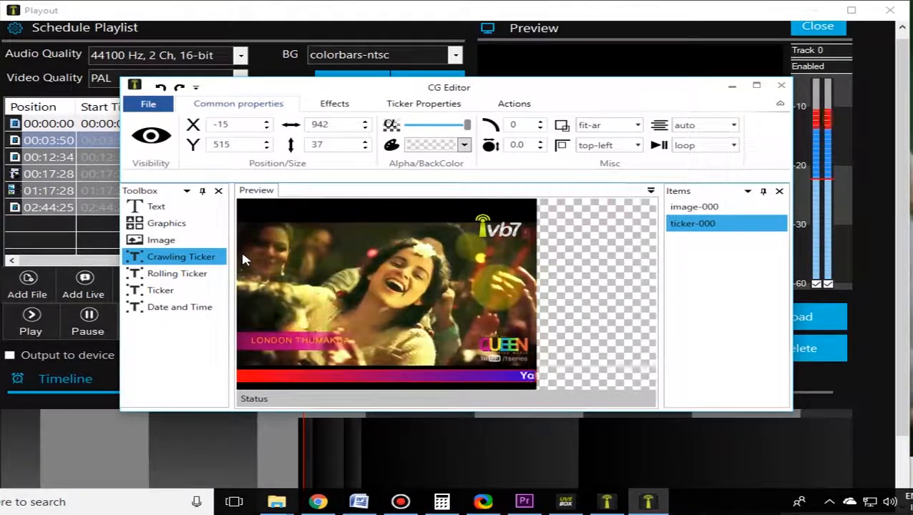
Step: Add a Date and Time item over the upper video, cut its format to hh:mm:ss tt and narrow its box to fit
click(176, 240)
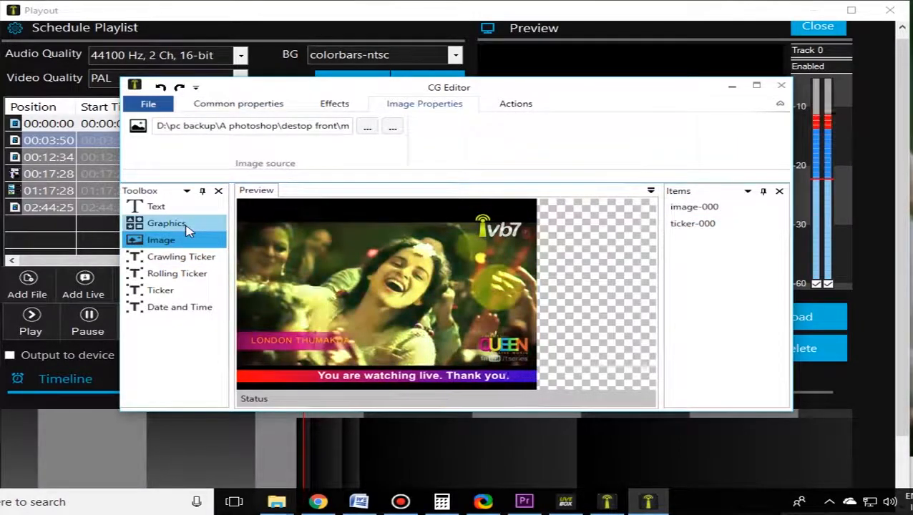
click(180, 309)
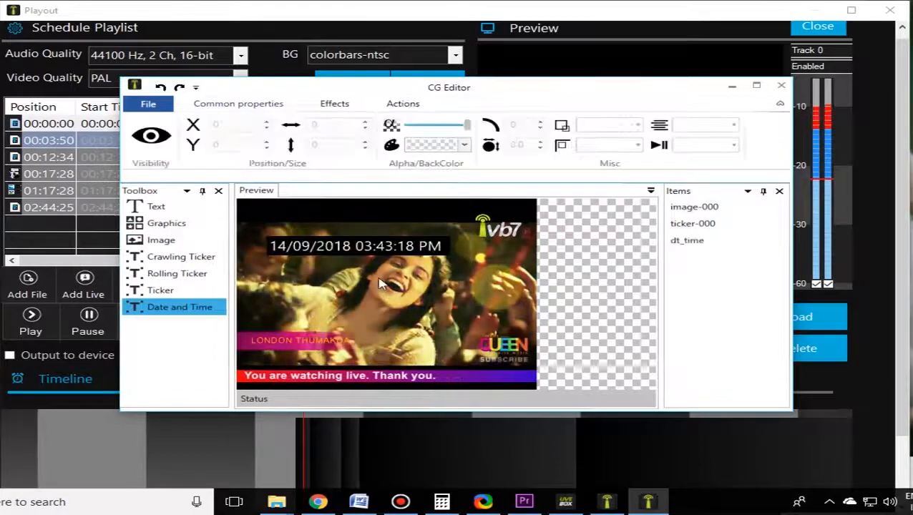
click(362, 247)
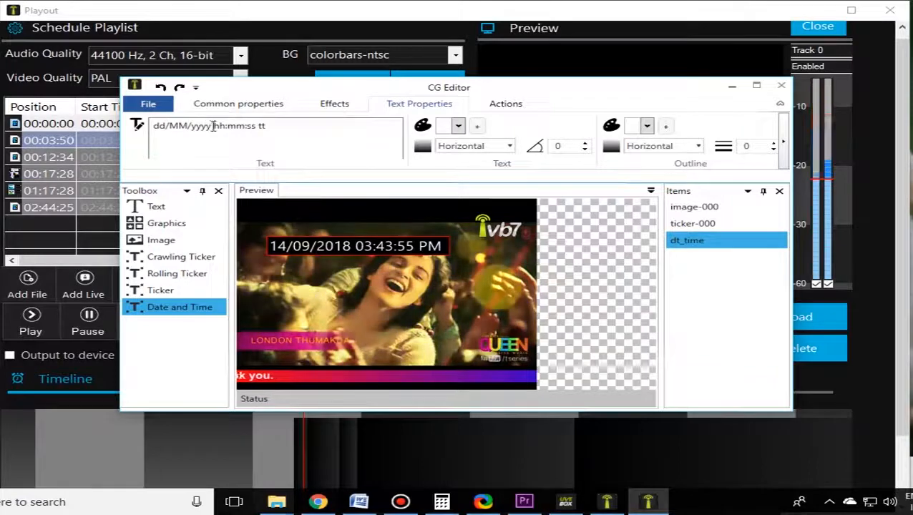
drag(212, 126, 149, 127)
key(BackSpace)
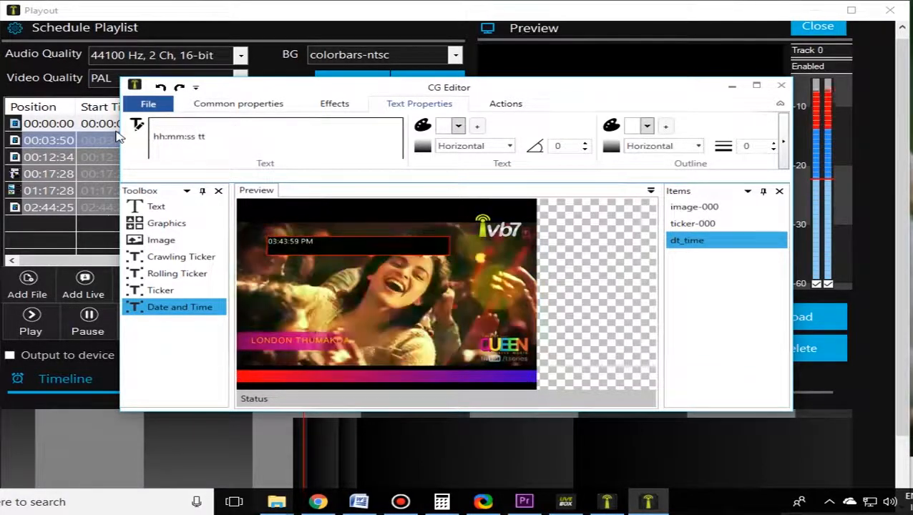
drag(431, 247, 442, 238)
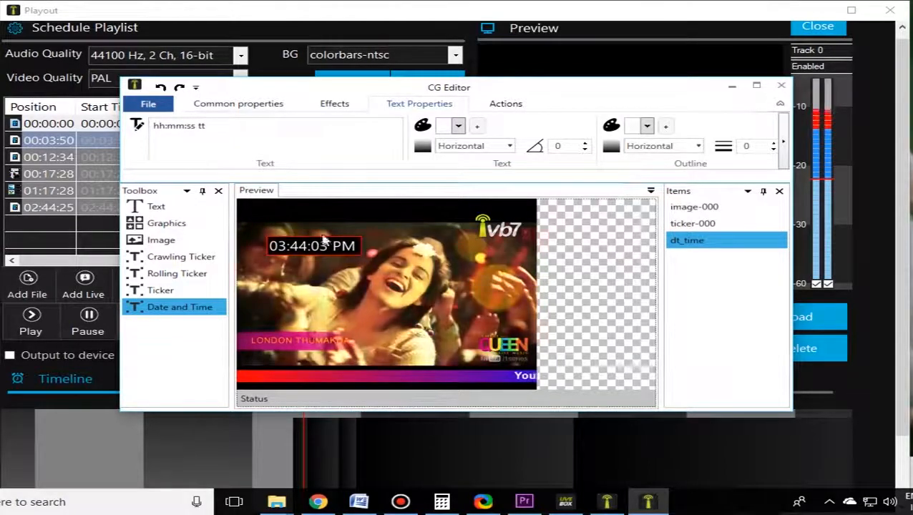
Step: Shorten the clock's format to hh:mm tt and move it to the video's lower-right corner, just above the crawling ticker
click(192, 125)
key(BackSpace)
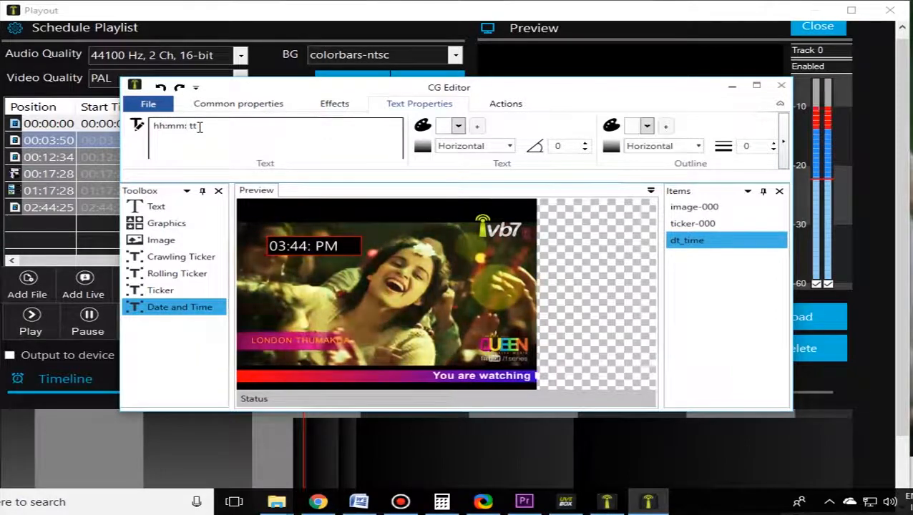
key(BackSpace)
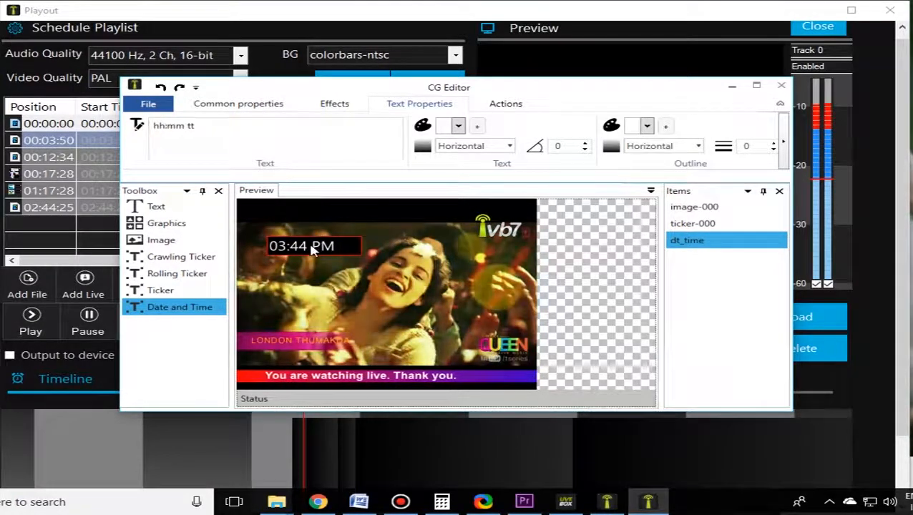
drag(312, 248, 487, 360)
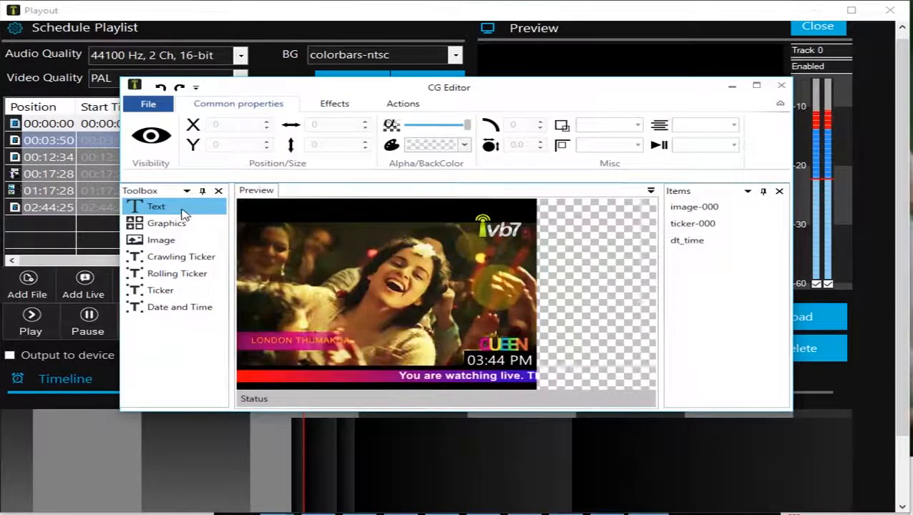
Step: Add a text item reading "LIvebox TV" and position it on the left side of the video
click(331, 280)
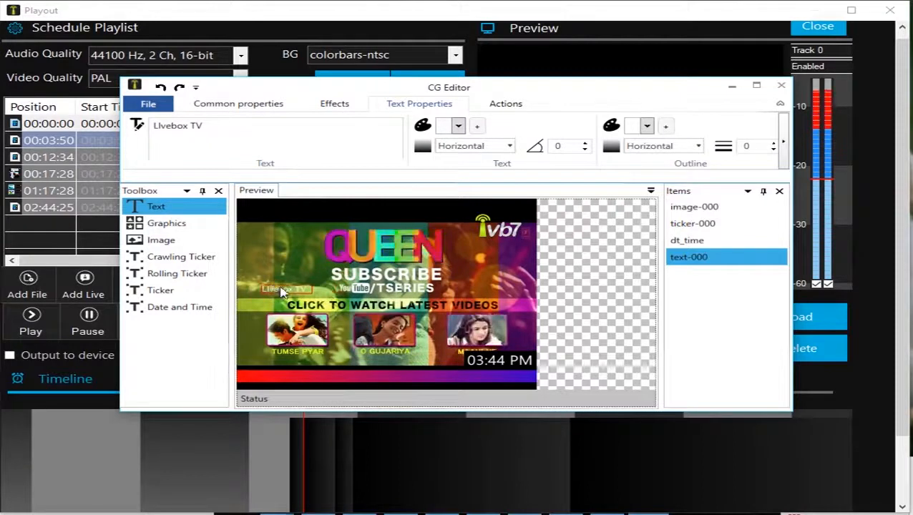
click(281, 288)
click(285, 287)
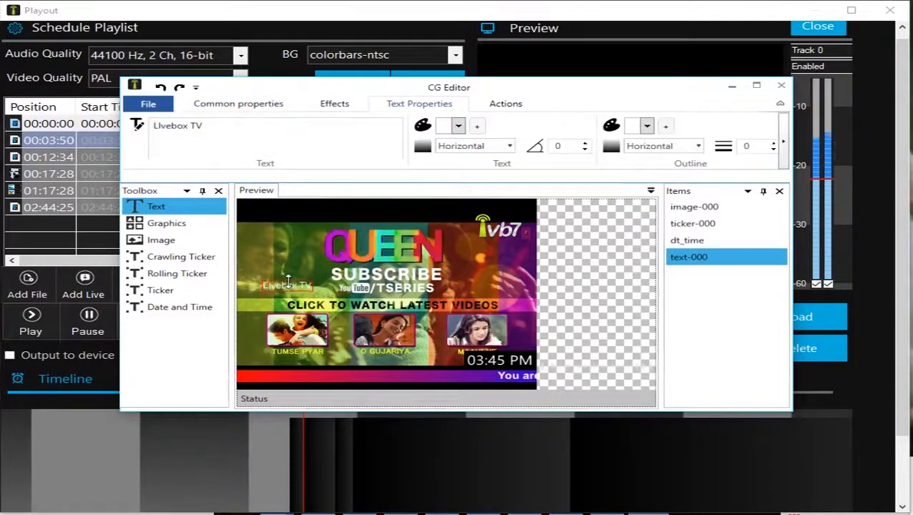
drag(282, 286, 292, 299)
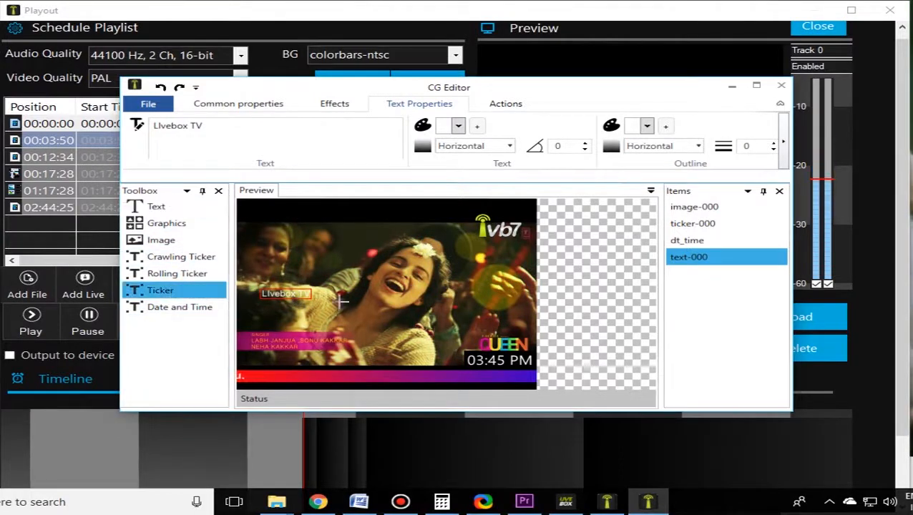
Step: Place a Ticker item across the middle of the video and enter "Breaking" and "NEWS" on separate lines as its content
click(408, 311)
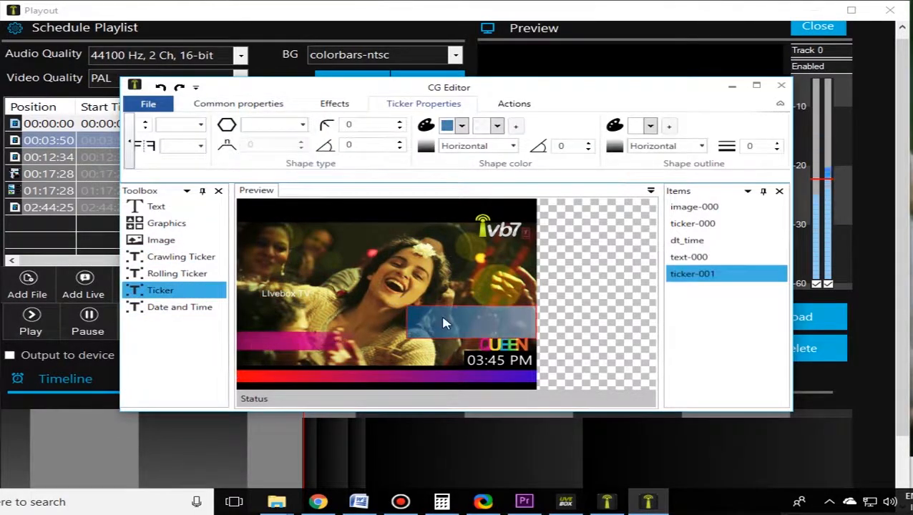
drag(444, 324, 370, 294)
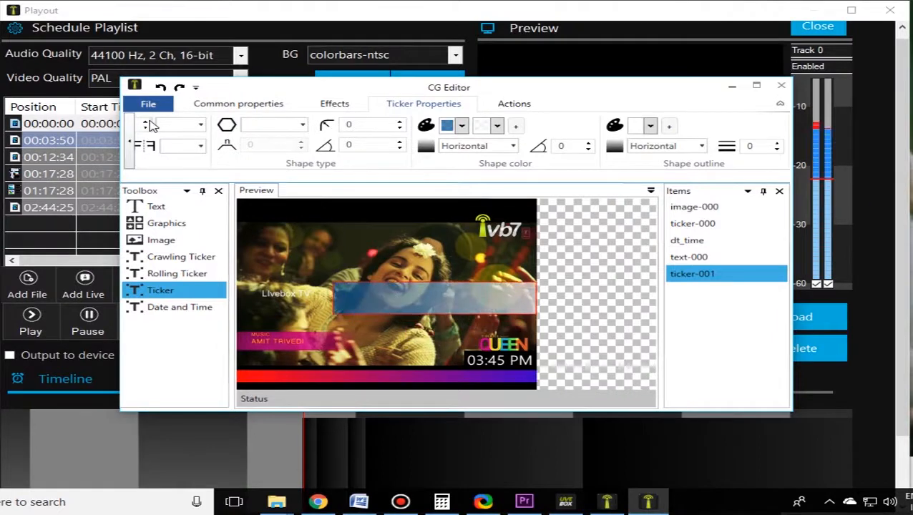
click(130, 143)
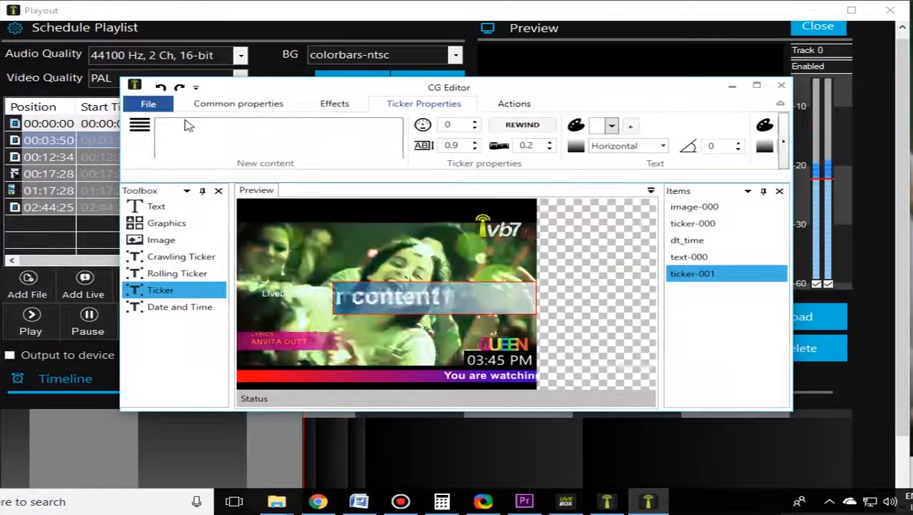
click(187, 126)
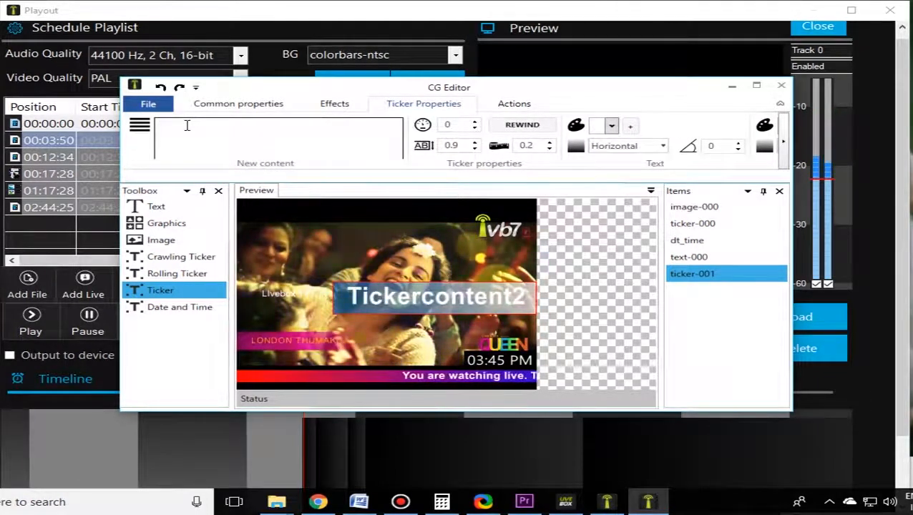
text(Breaking )
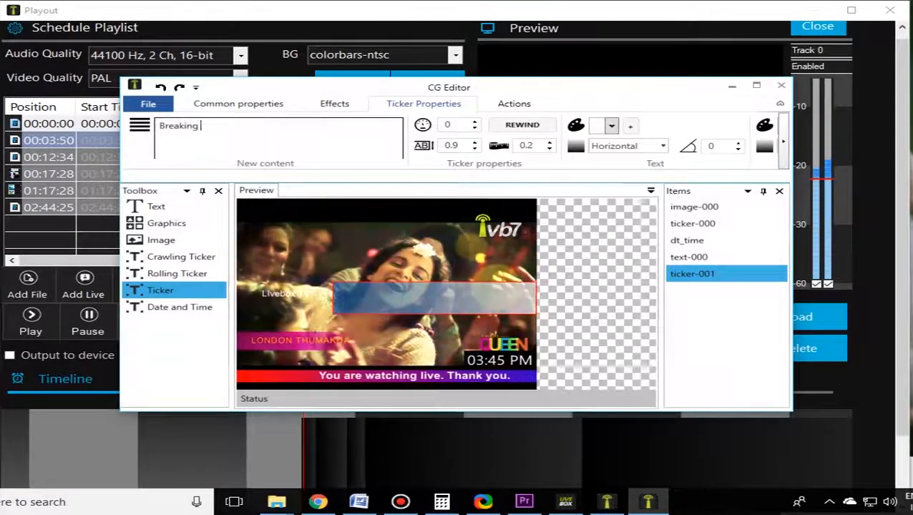
text(\)
key(Return)
text(NEWS)
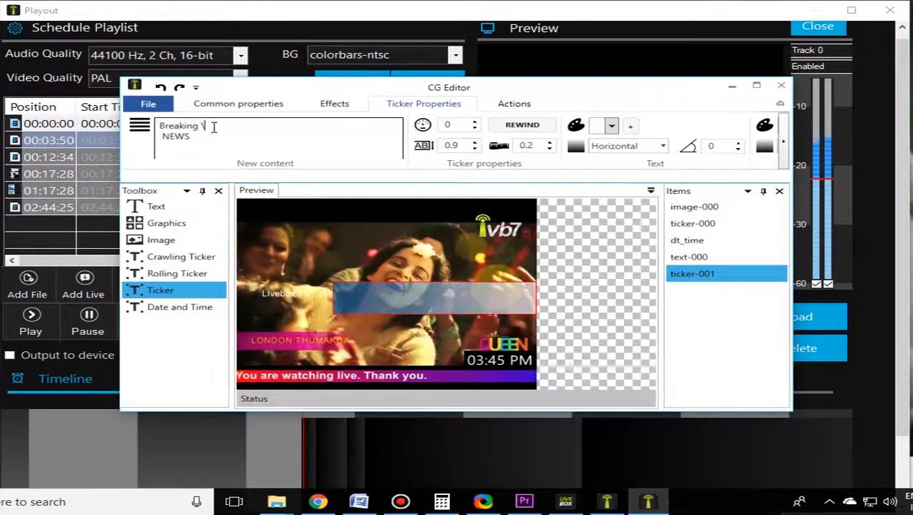
key(BackSpace)
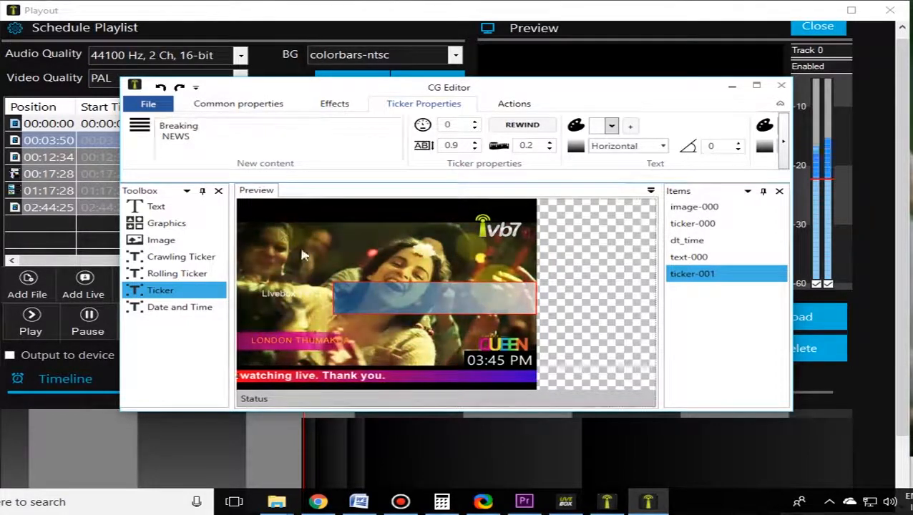
Step: Reduce the Breaking NEWS ticker's height and width and move it to the video's lower-left corner above the crawling ticker
drag(401, 283, 399, 293)
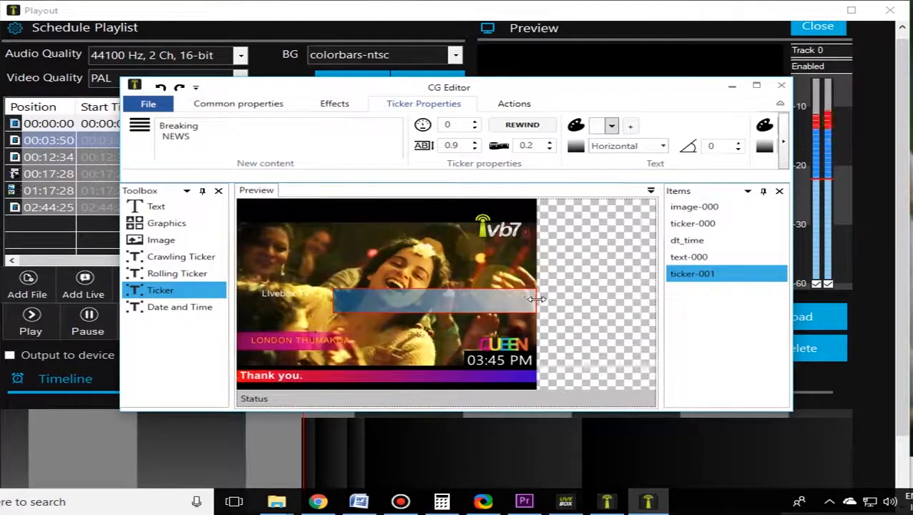
drag(509, 300, 478, 300)
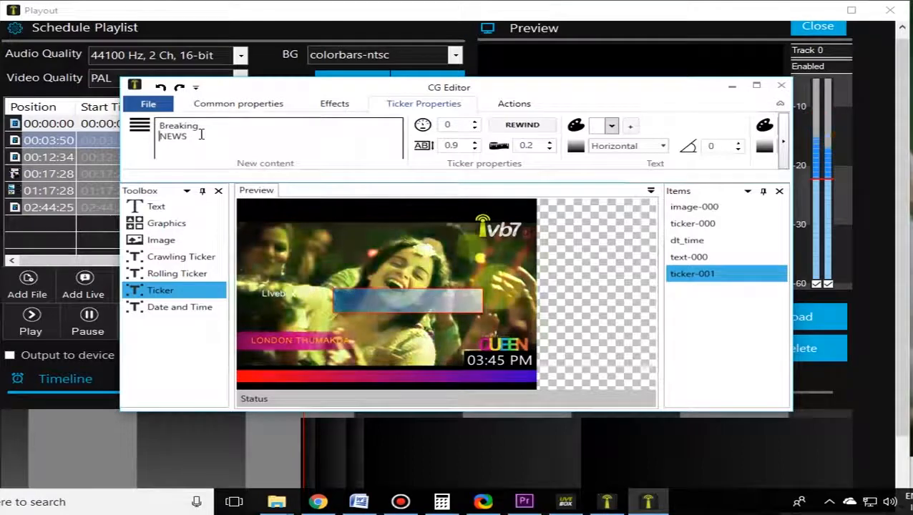
drag(358, 300, 264, 354)
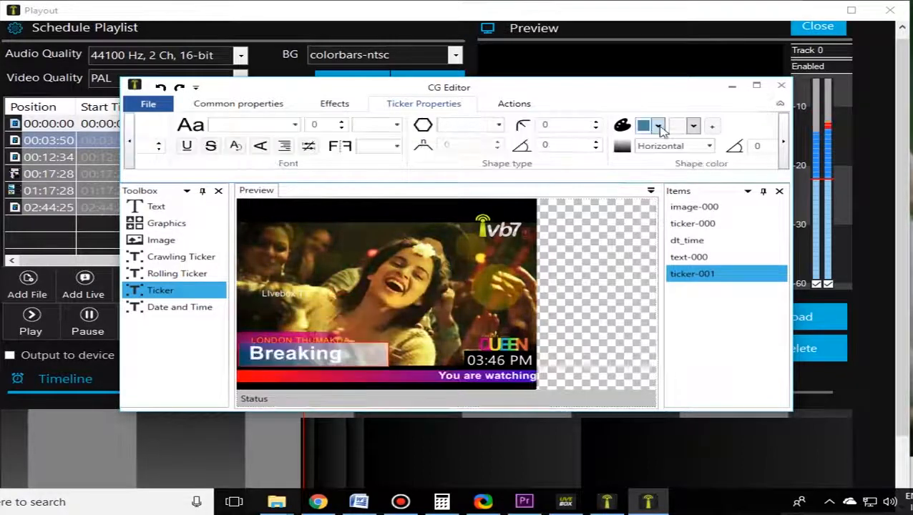
Step: Set both gradient colors of the Breaking NEWS ticker's shape to red and deselect the ticker
click(658, 126)
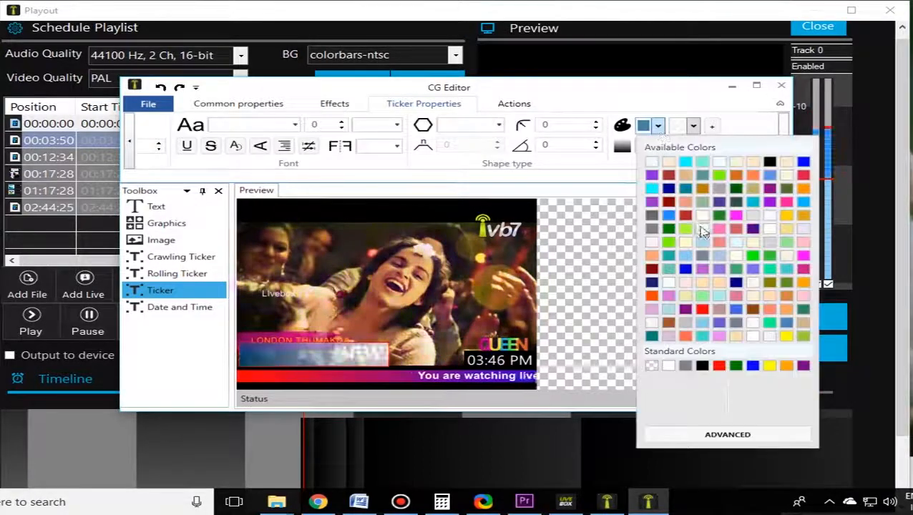
click(703, 310)
click(693, 127)
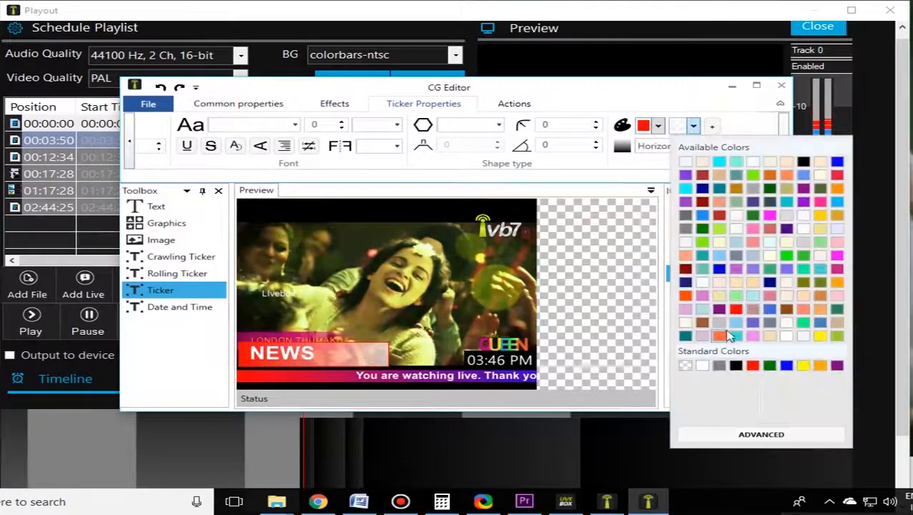
click(702, 309)
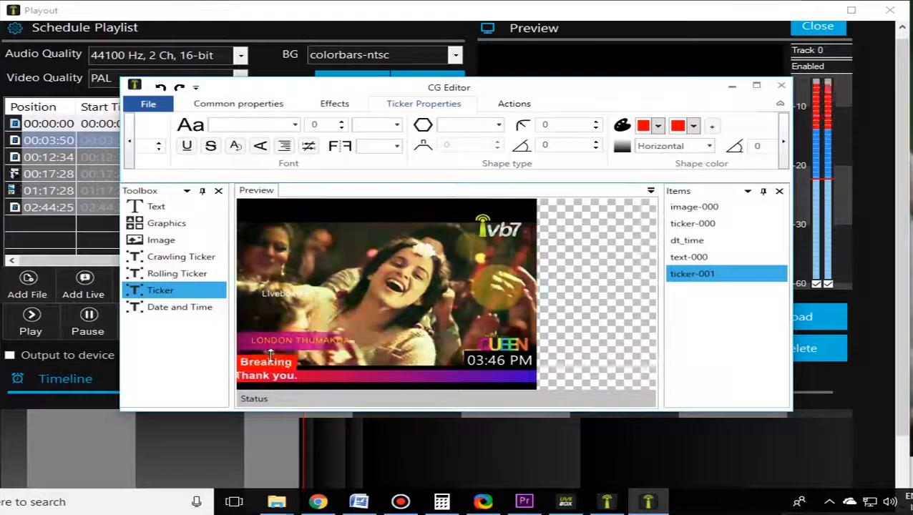
click(399, 342)
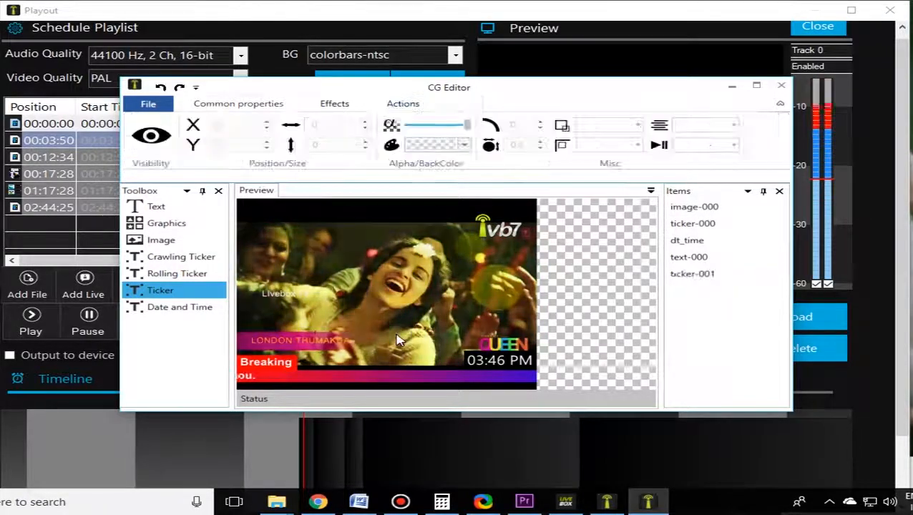
Step: Place a Rolling Ticker item along the left edge of the video, above the Breaking NEWS ticker
click(174, 275)
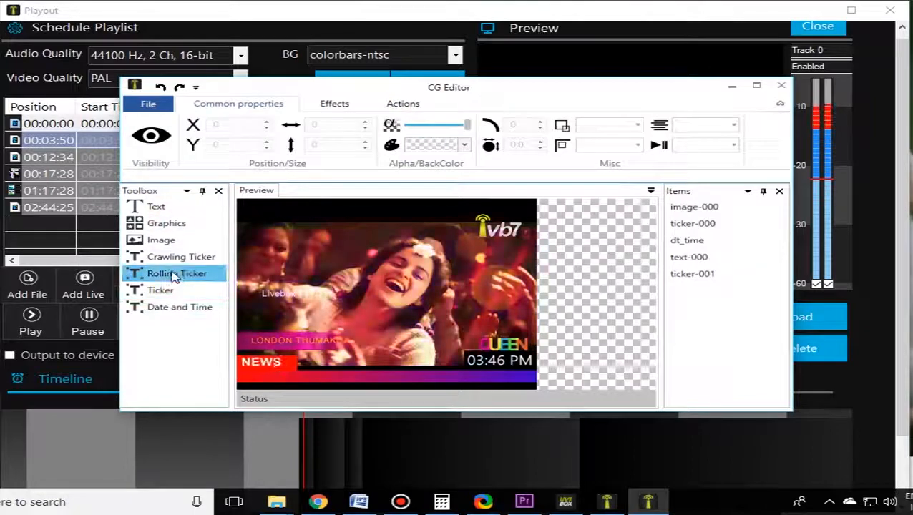
drag(172, 273, 337, 306)
drag(404, 332, 347, 275)
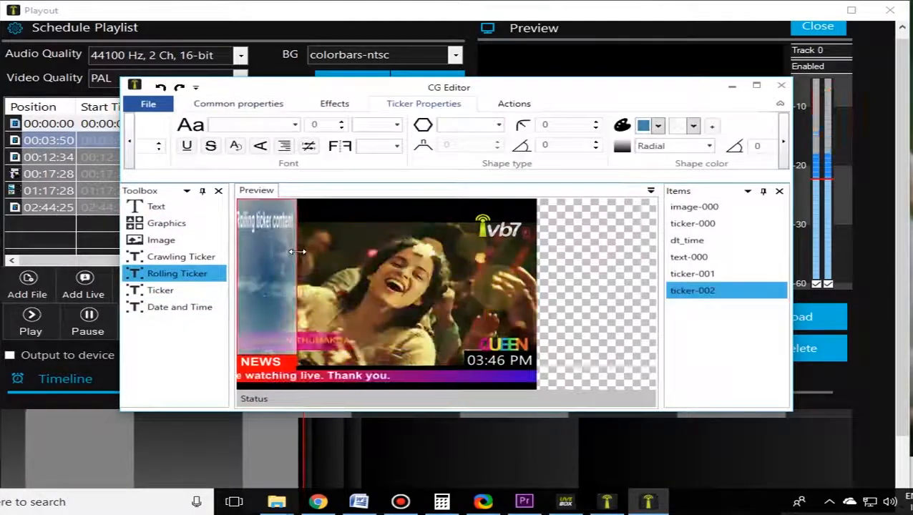
Step: Enter "TEST RUN" as the rolling ticker's content and set its speed to -1
click(130, 139)
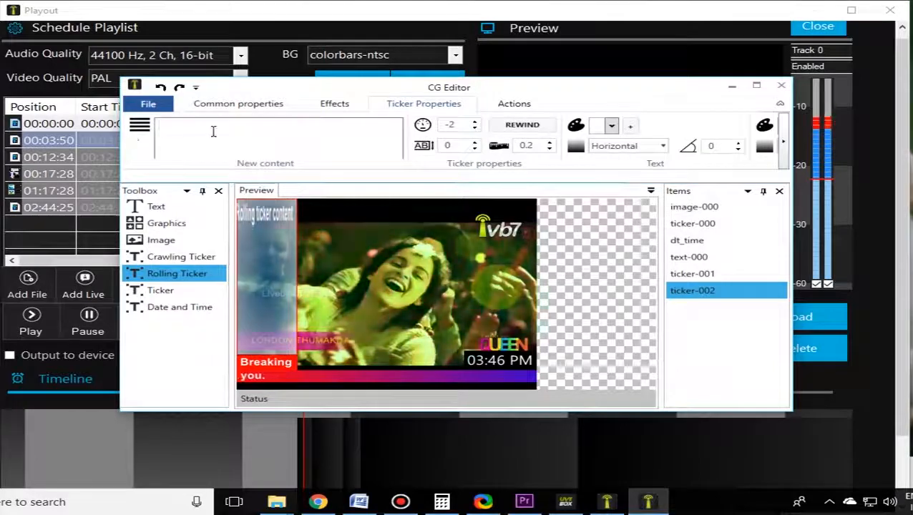
click(213, 131)
text(te)
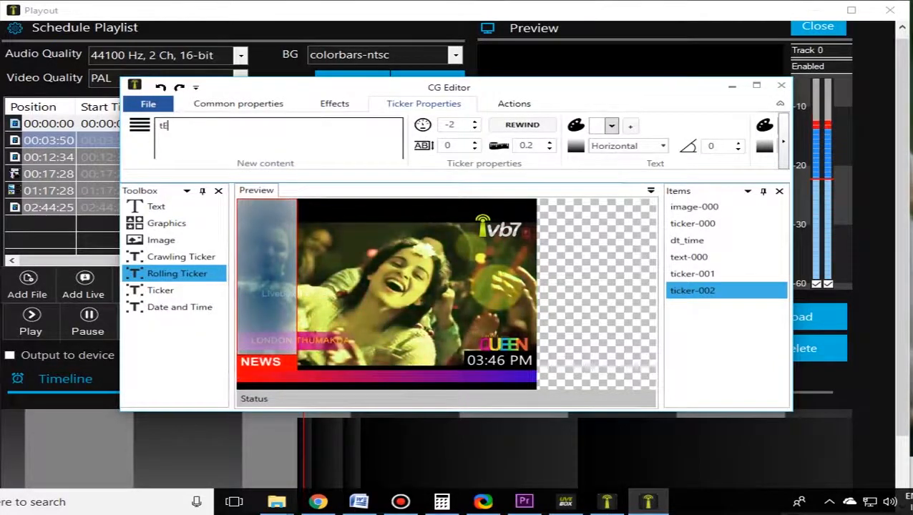
text(ST RUN)
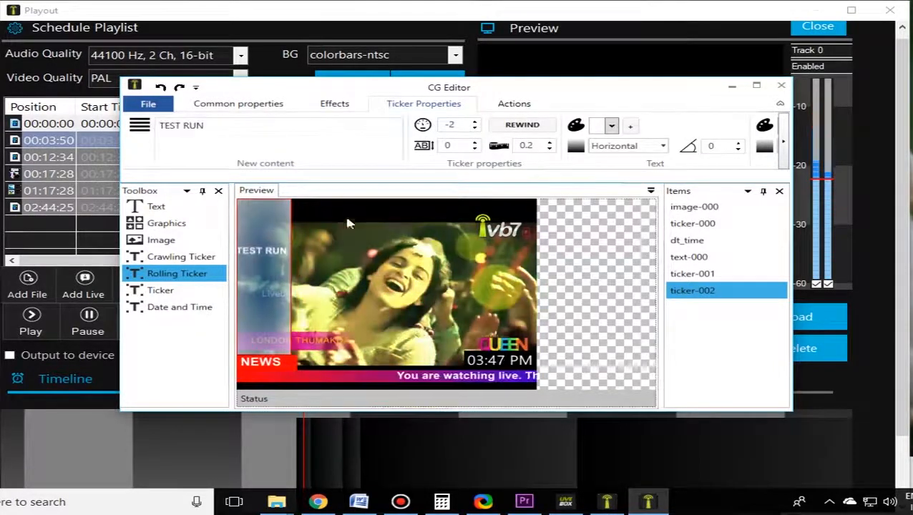
click(475, 123)
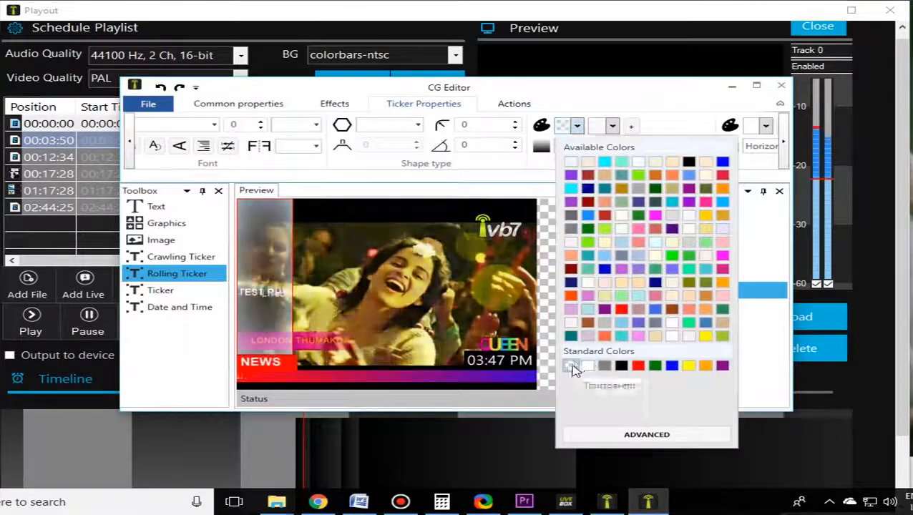
Step: Set both gradient colors of the rolling ticker's shape to transparent
click(573, 370)
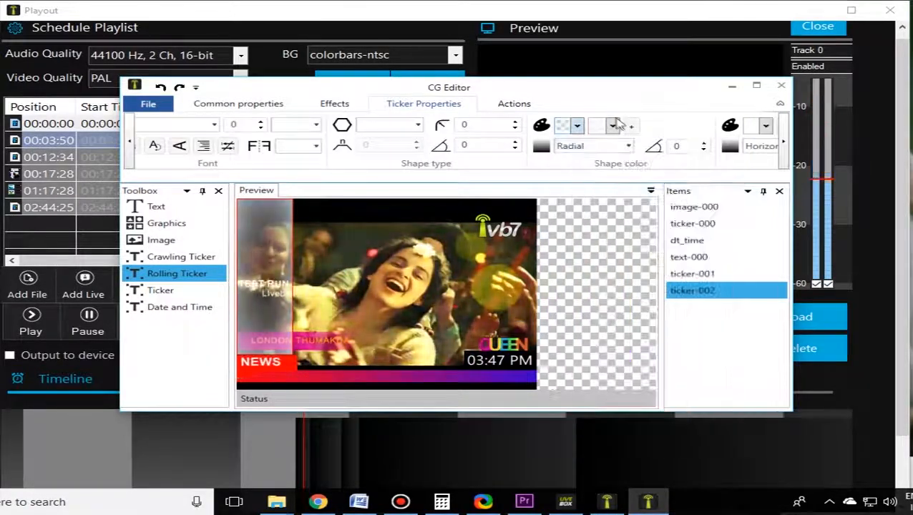
click(613, 126)
click(606, 367)
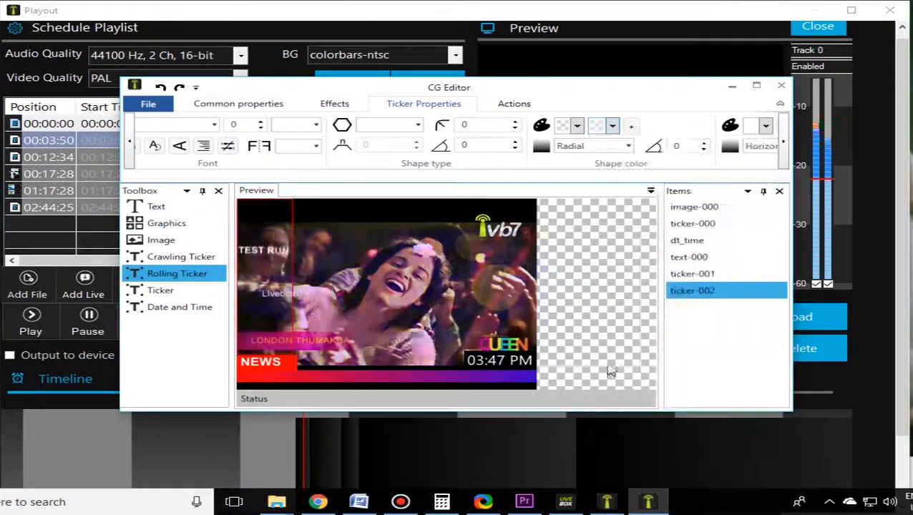
Step: Set the rolling ticker's text color to standard blue
click(785, 143)
click(785, 143)
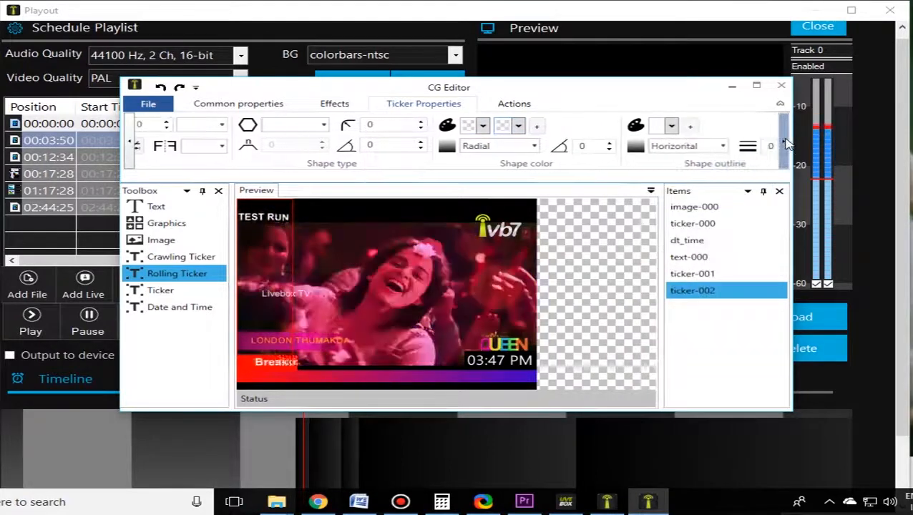
click(129, 140)
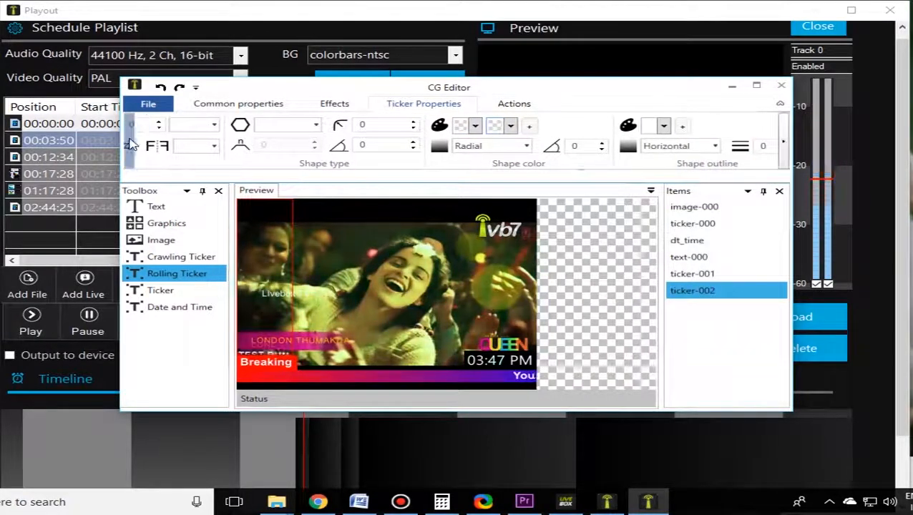
click(131, 143)
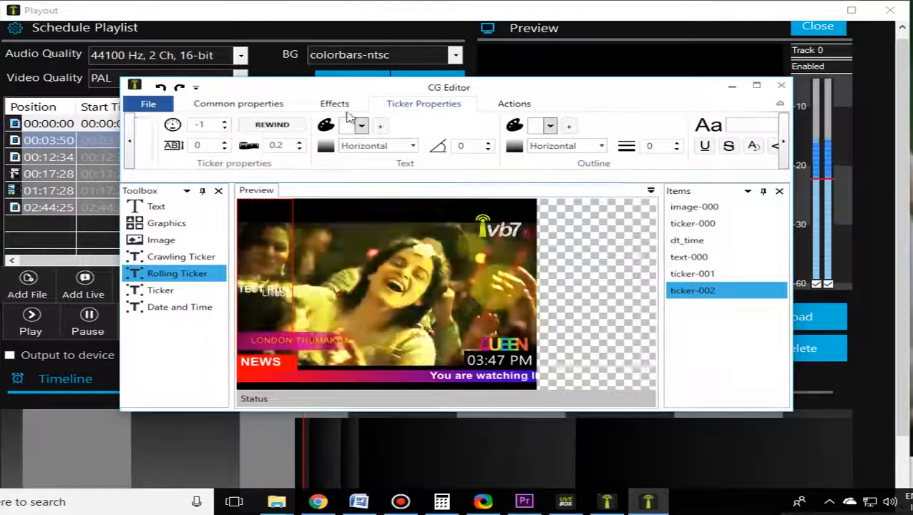
click(363, 127)
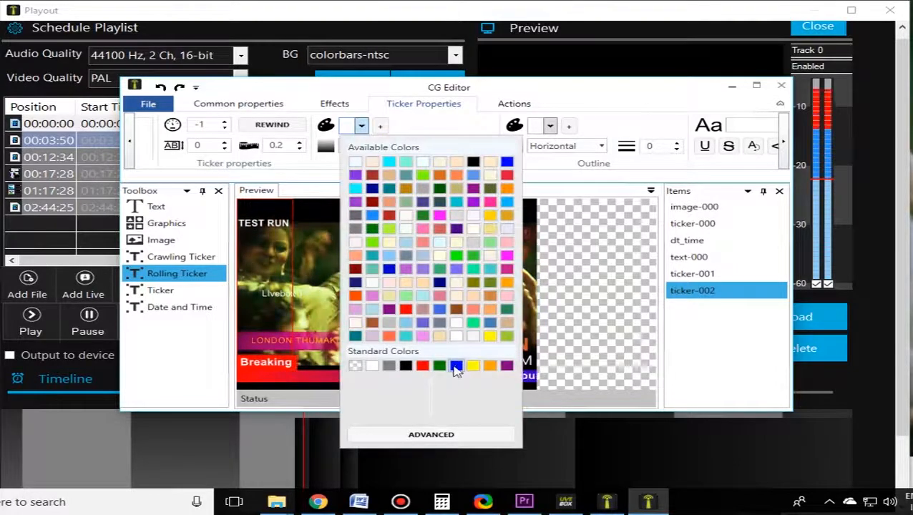
click(456, 366)
Step: Refresh the "TEST RUN" content so the rolling ticker uses its new text color, and deselect the ticker
click(127, 145)
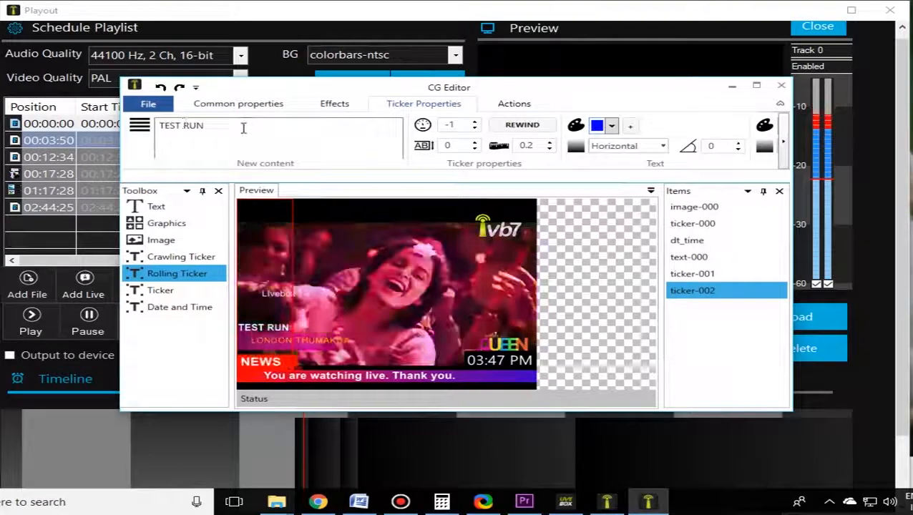
click(243, 128)
key(BackSpace)
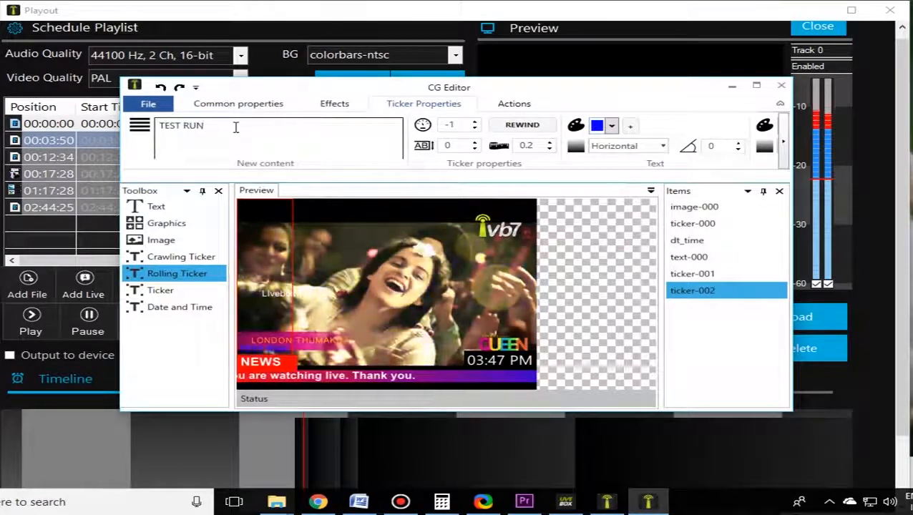
click(402, 274)
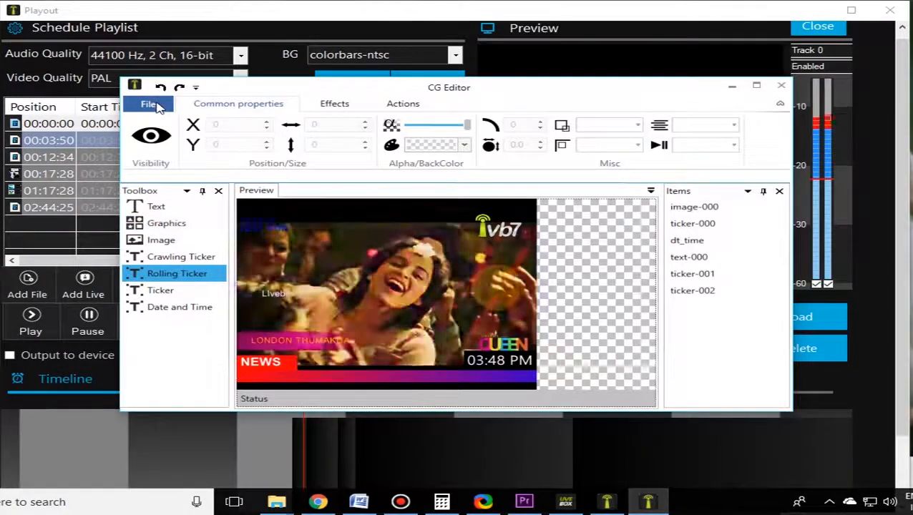
Step: Add two Graphics rectangles to the middle of the video, the second partly overlapping the first
drag(606, 89, 598, 106)
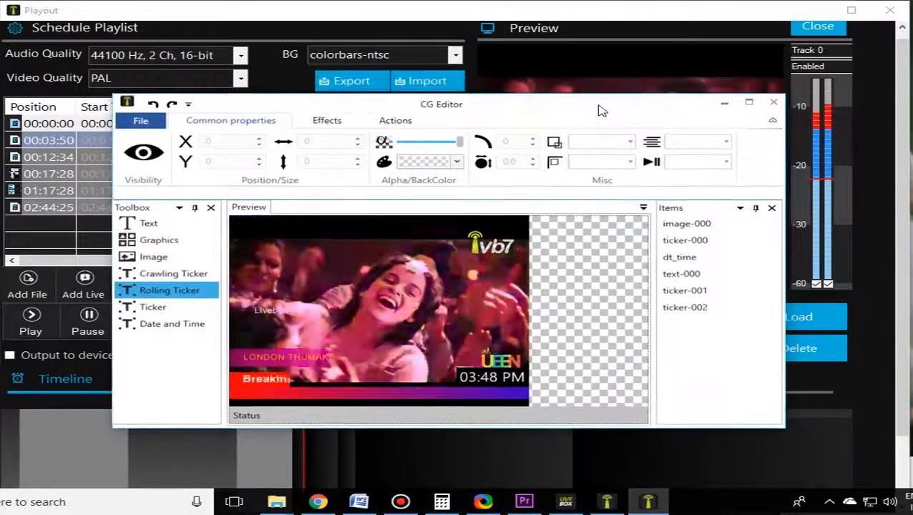
click(176, 245)
click(416, 320)
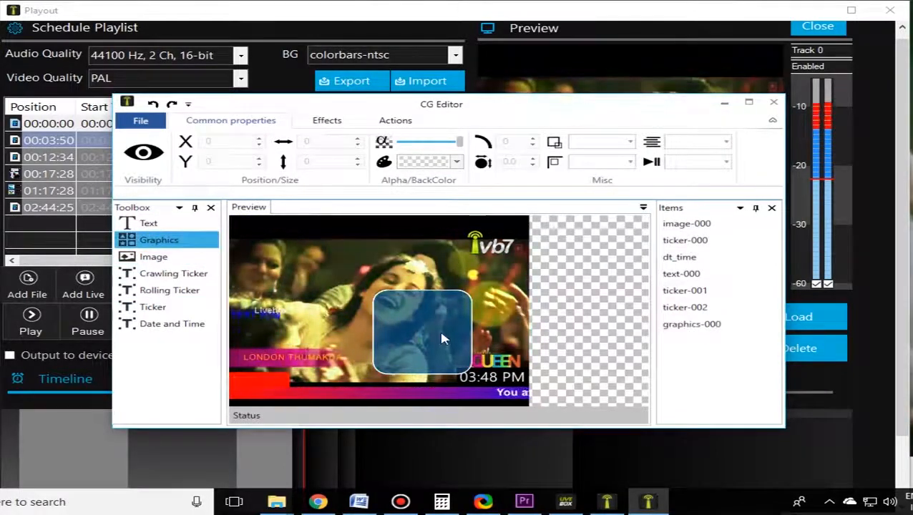
drag(441, 332, 394, 259)
click(197, 242)
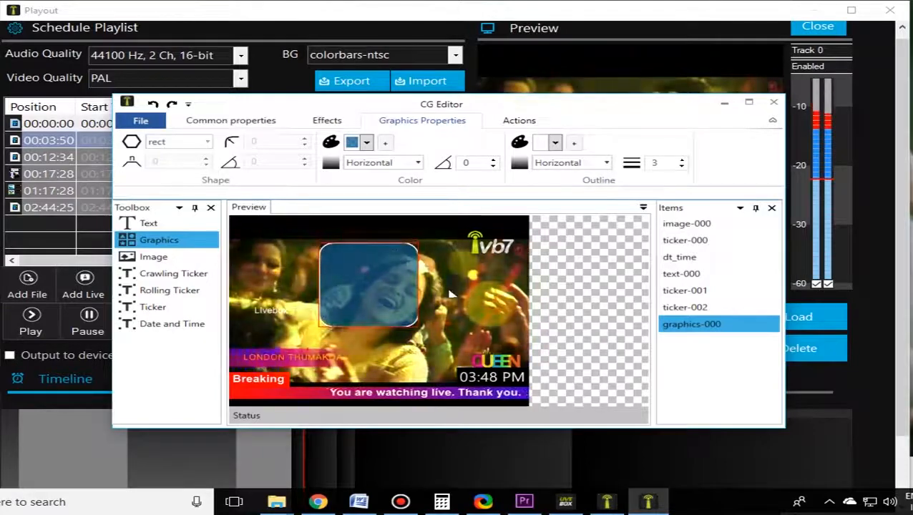
double_click(216, 242)
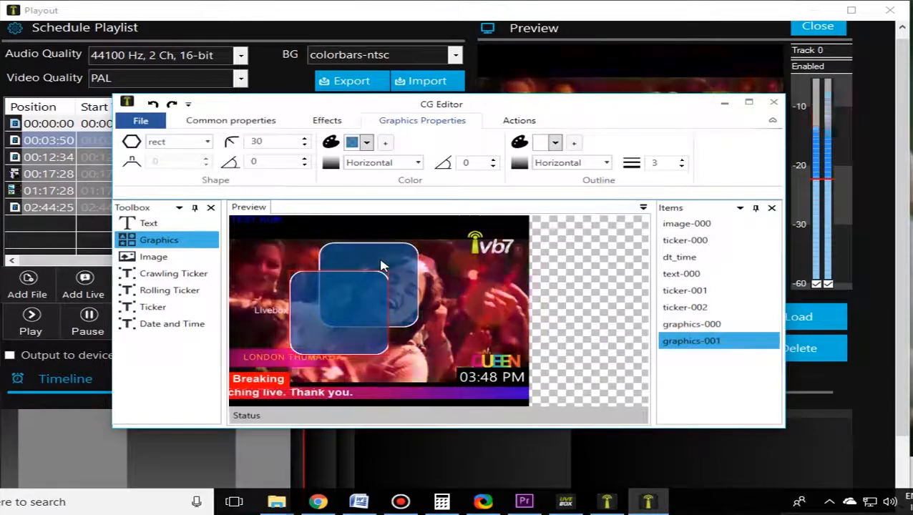
Step: Try the block-1, block-2, block-4 and circle shapes on the second graphic
click(207, 143)
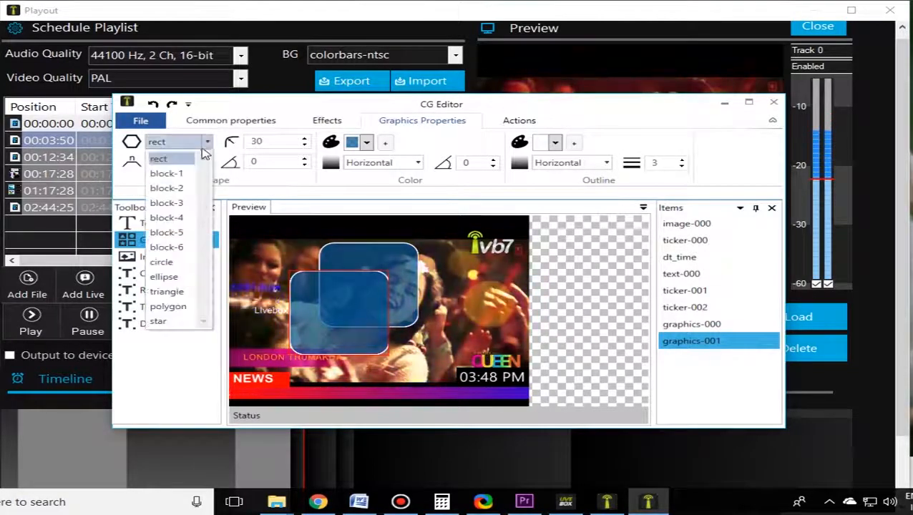
click(178, 174)
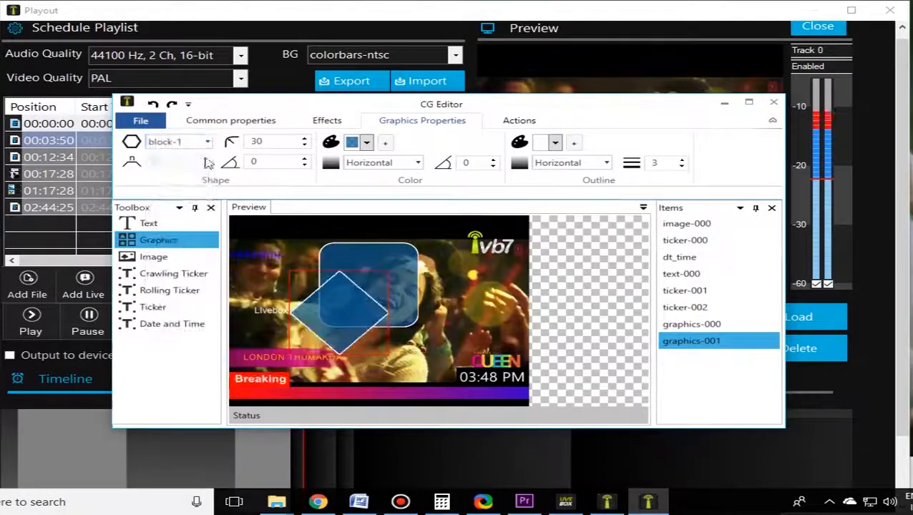
click(207, 143)
click(175, 189)
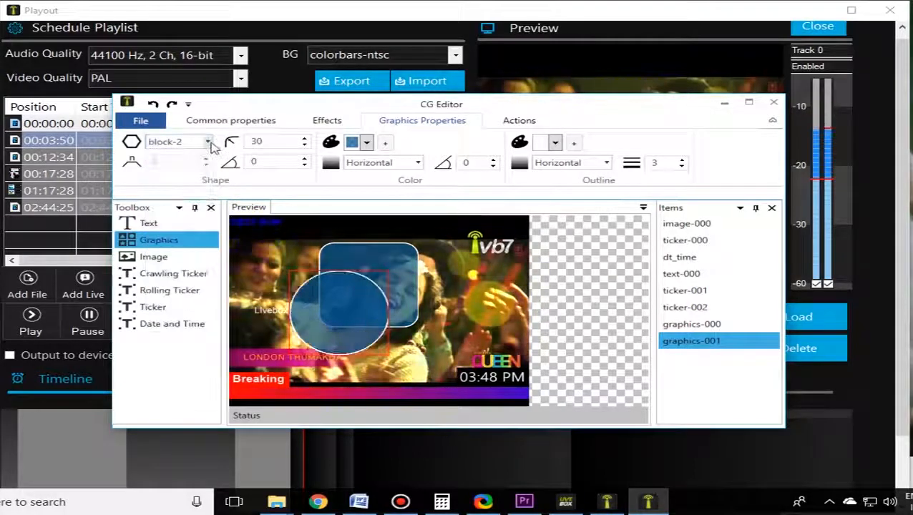
click(209, 142)
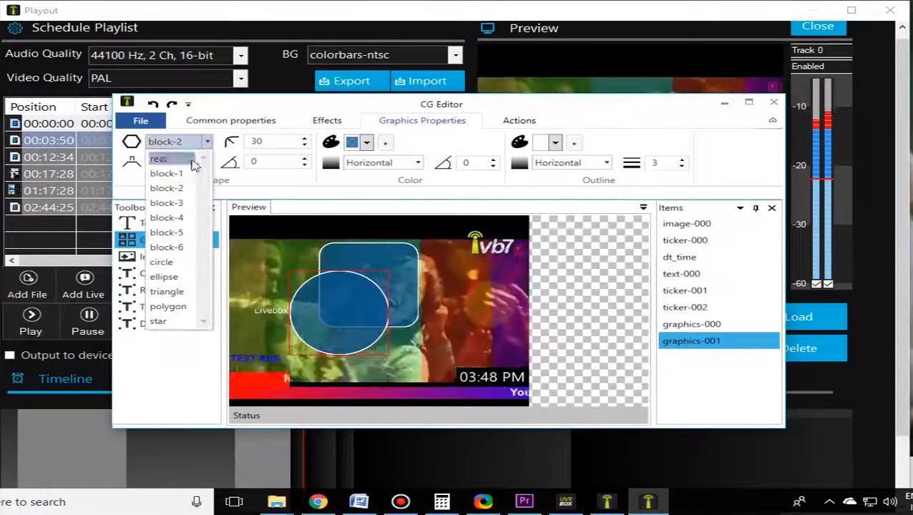
click(171, 218)
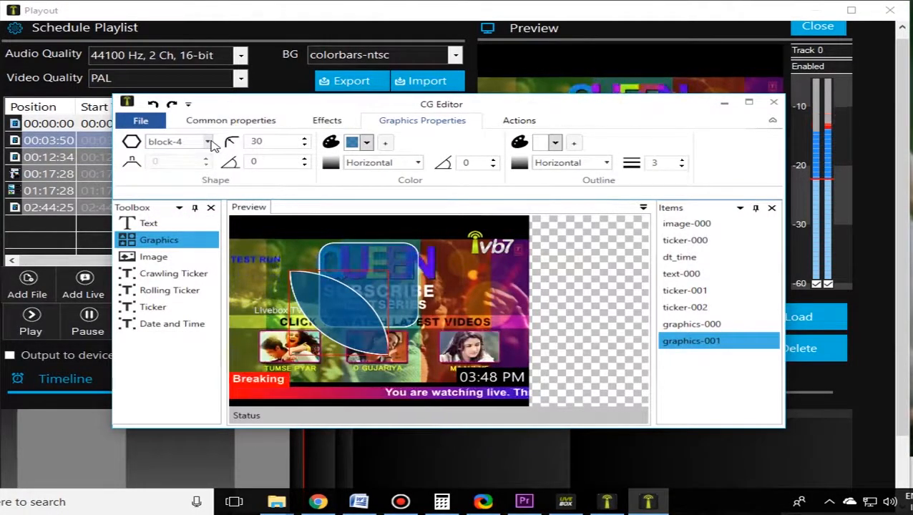
click(208, 143)
click(170, 263)
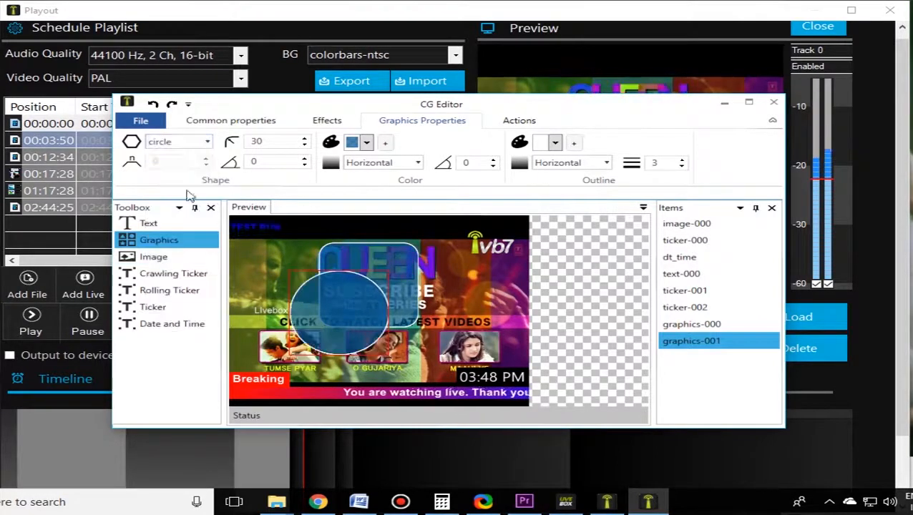
Step: Try the ellipse, triangle, polygon, star and block-2 shapes on the second graphic
click(208, 143)
click(174, 278)
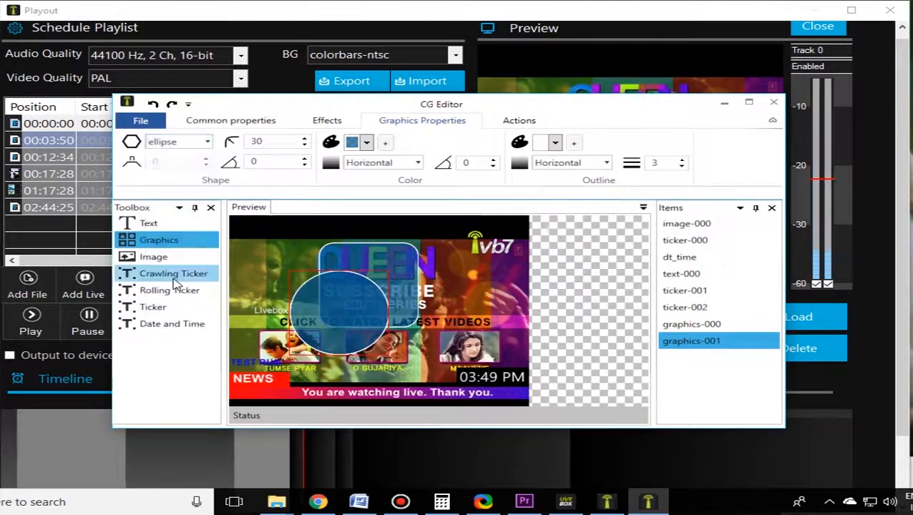
click(207, 141)
click(169, 292)
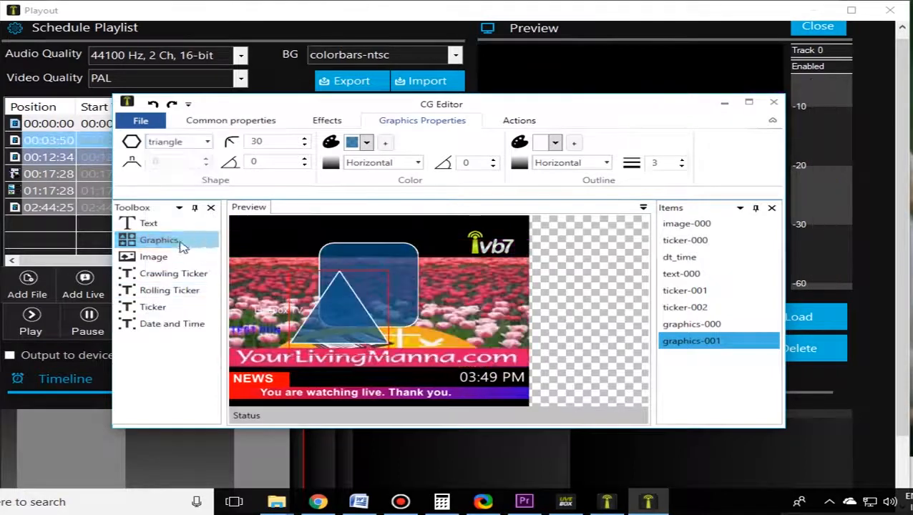
click(208, 142)
click(169, 307)
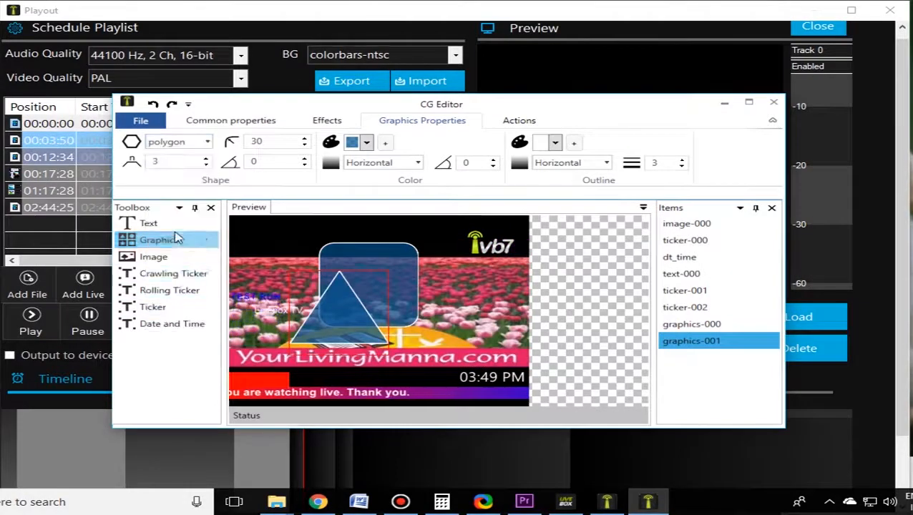
click(208, 142)
click(169, 322)
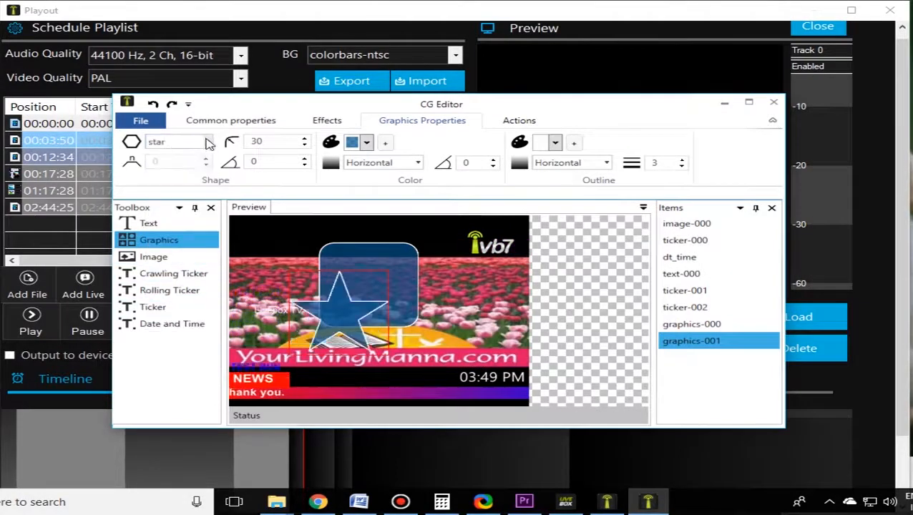
click(207, 143)
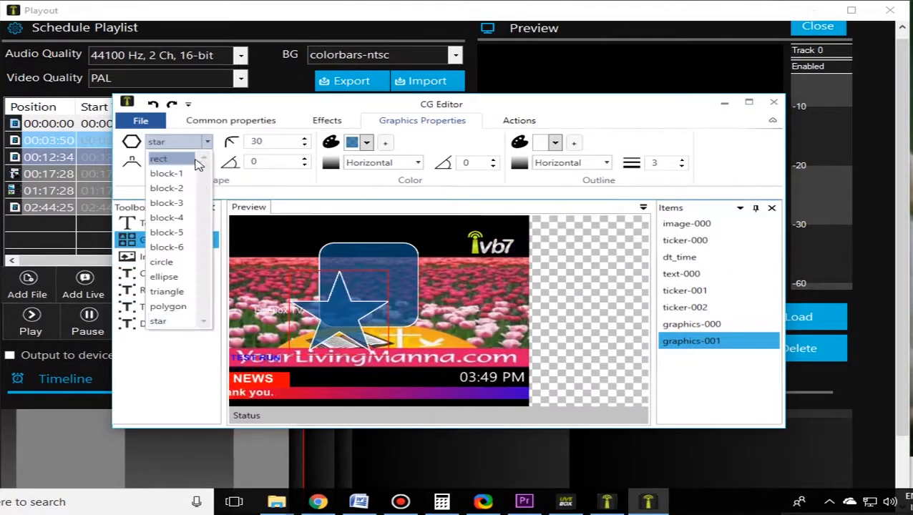
click(180, 192)
Step: Set the second graphic's shape to block-5 and move the two graphics apart
click(207, 142)
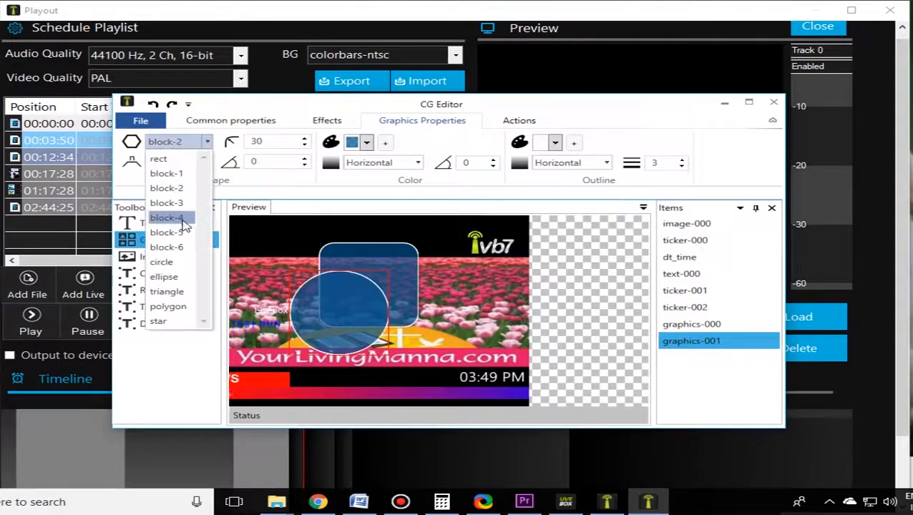
click(172, 233)
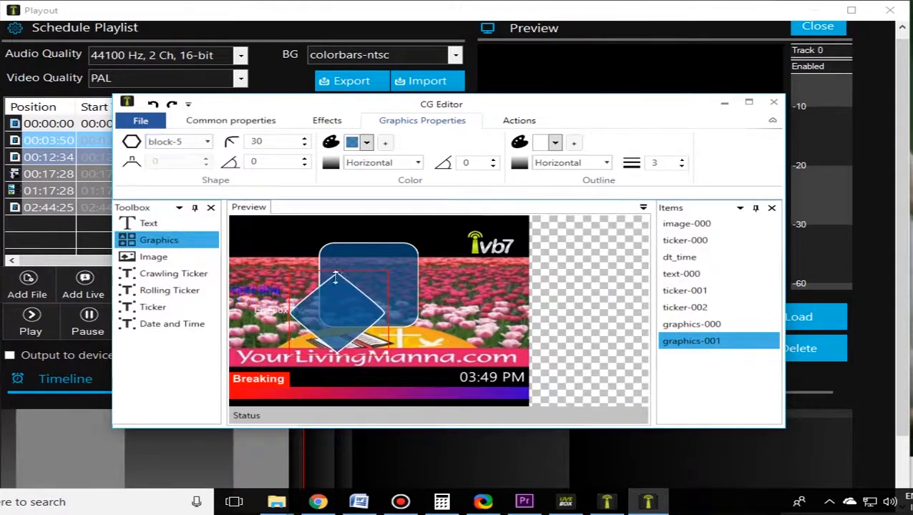
drag(348, 298, 405, 262)
Step: Delete the rounded rectangle graphic and move the diamond graphic to the middle of the video
click(399, 279)
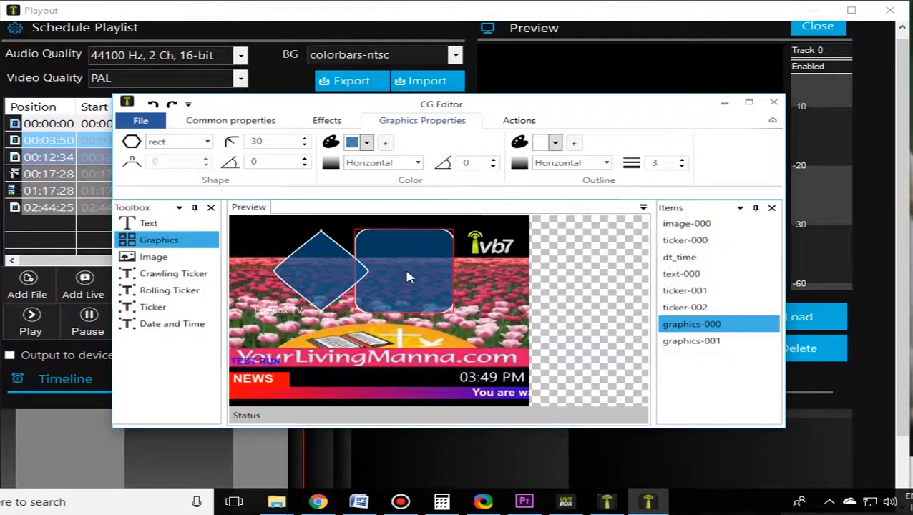
key(Delete)
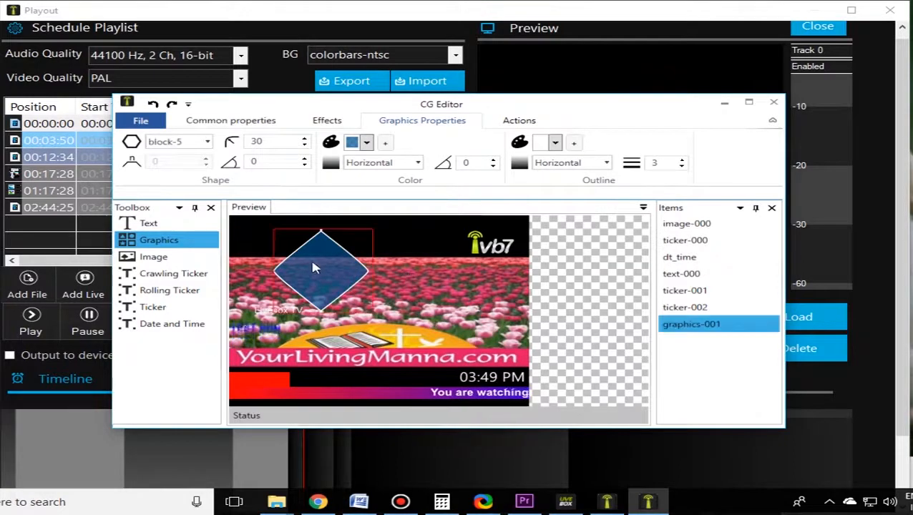
drag(324, 268, 368, 286)
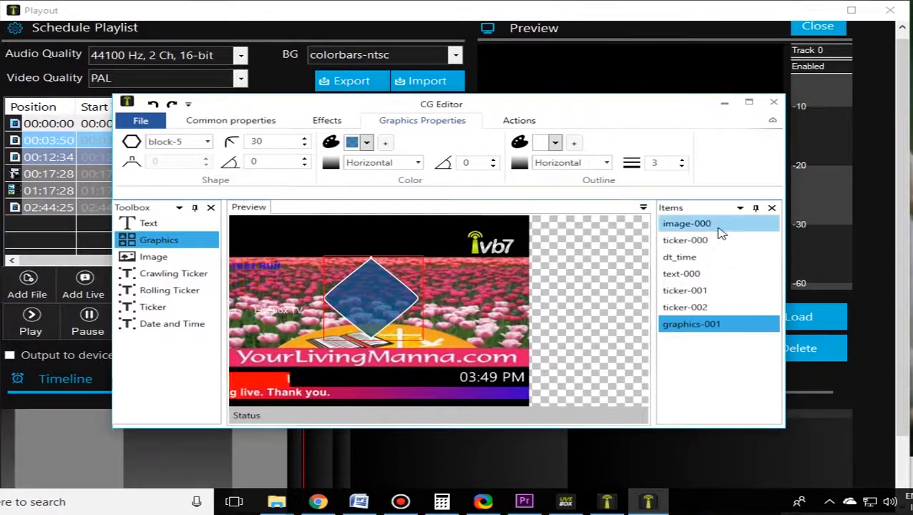
Step: Go through the ticker, date-and-time, text and graphic items one by one, and delete the diamond graphic
click(685, 307)
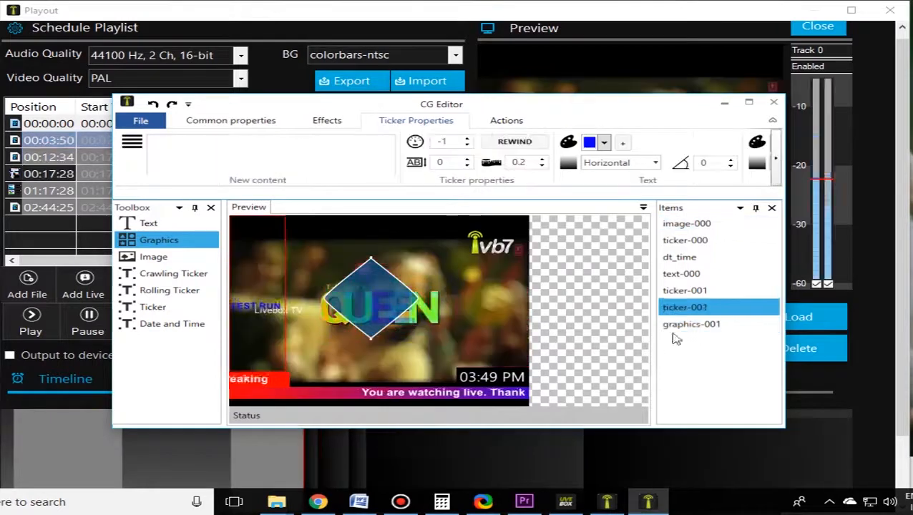
click(685, 242)
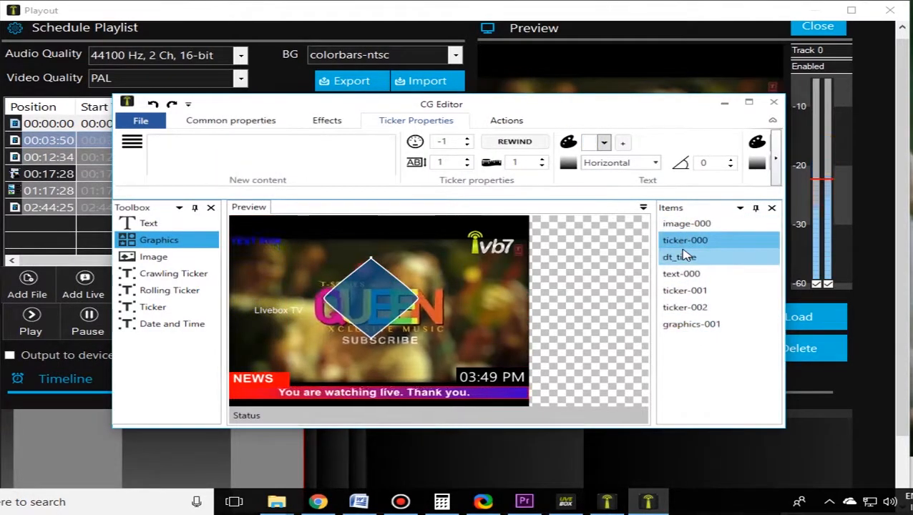
click(683, 257)
click(691, 276)
click(697, 291)
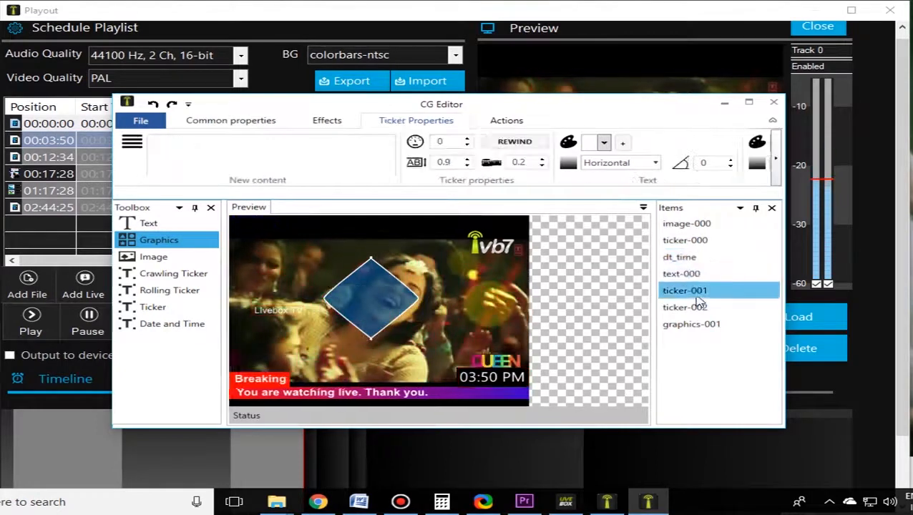
click(703, 310)
click(714, 326)
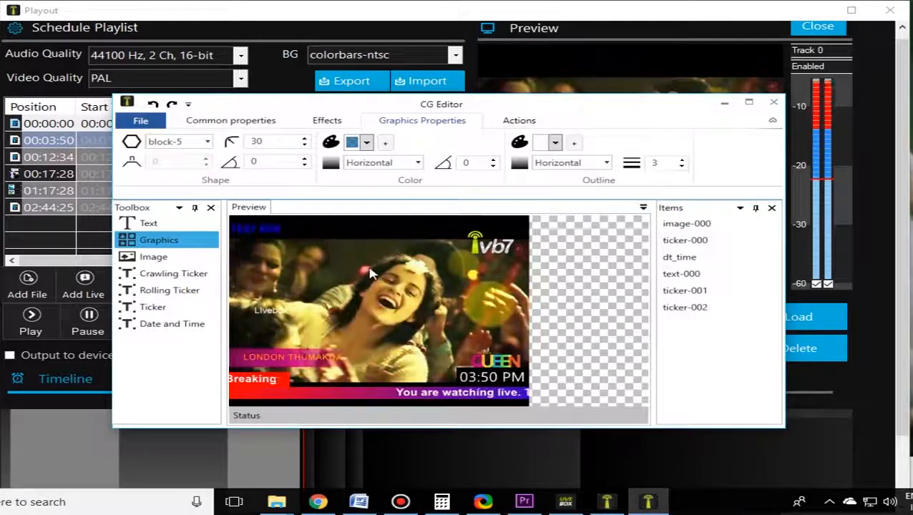
Step: Save the CG configuration under the file name demo
click(143, 123)
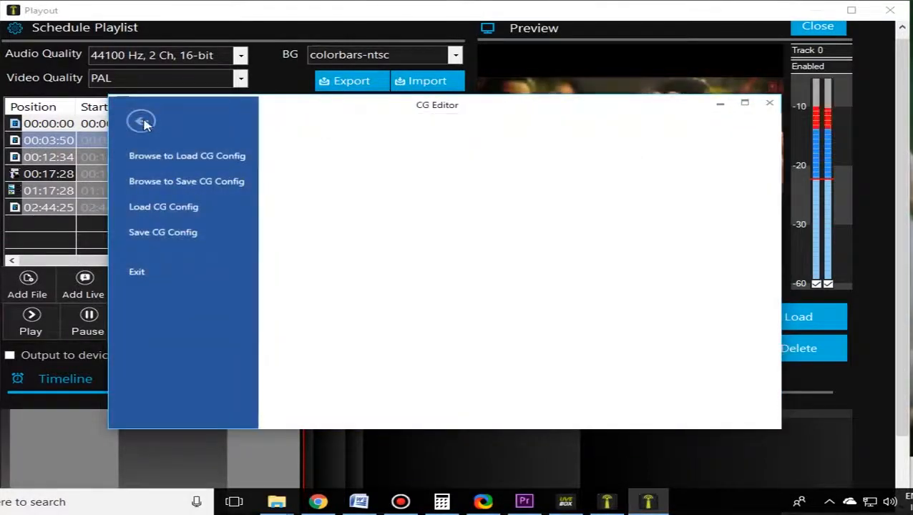
click(142, 122)
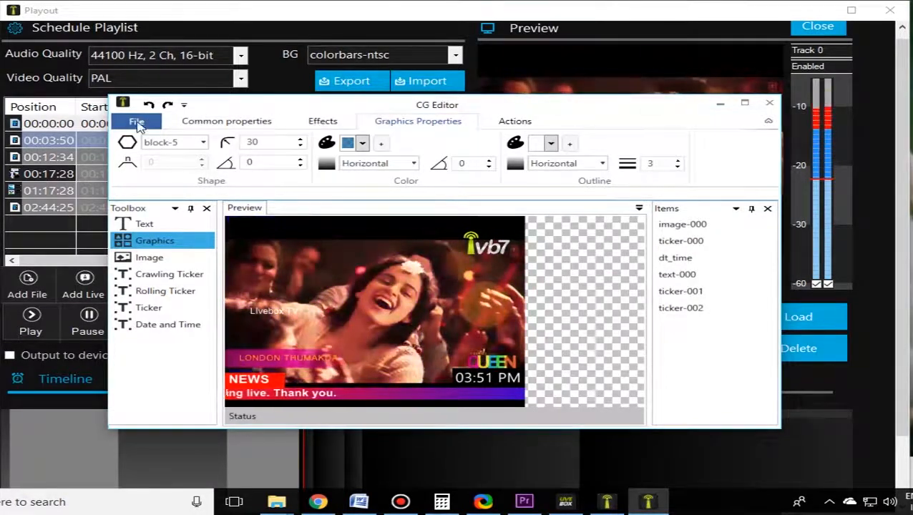
click(138, 123)
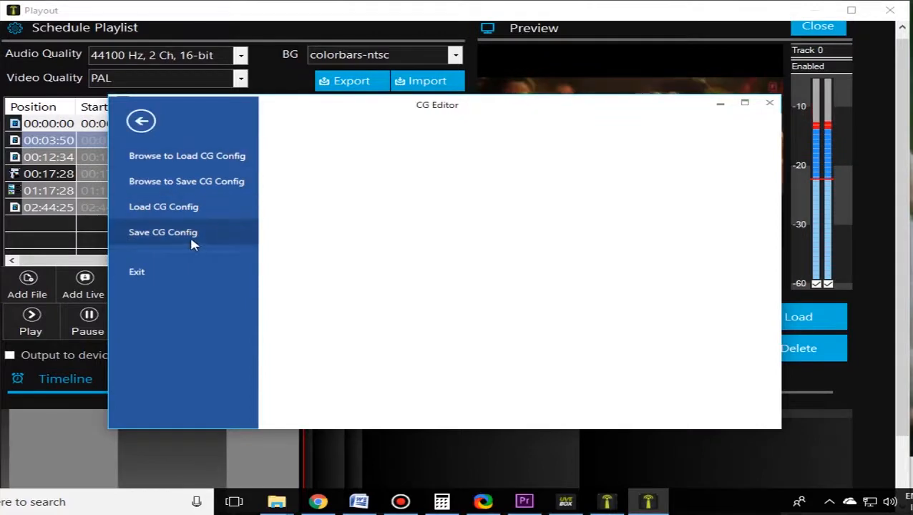
click(163, 232)
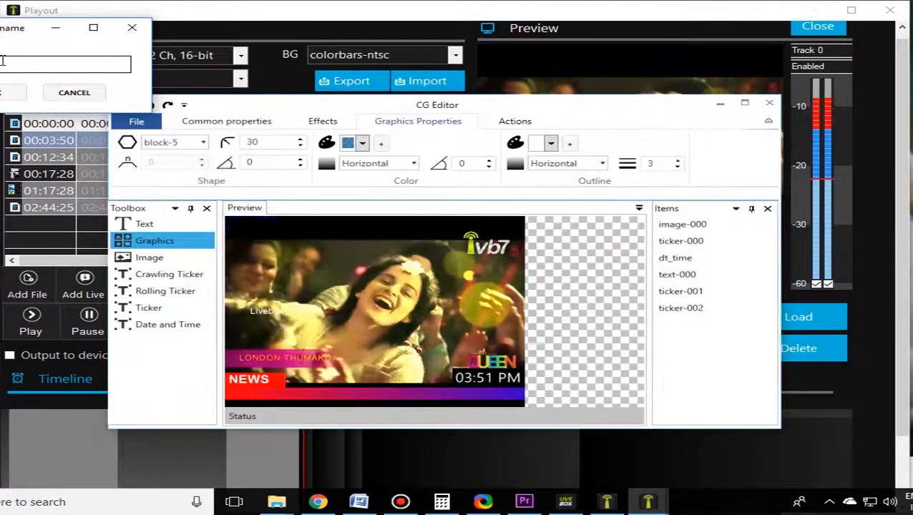
drag(20, 37, 35, 67)
text(DEM)
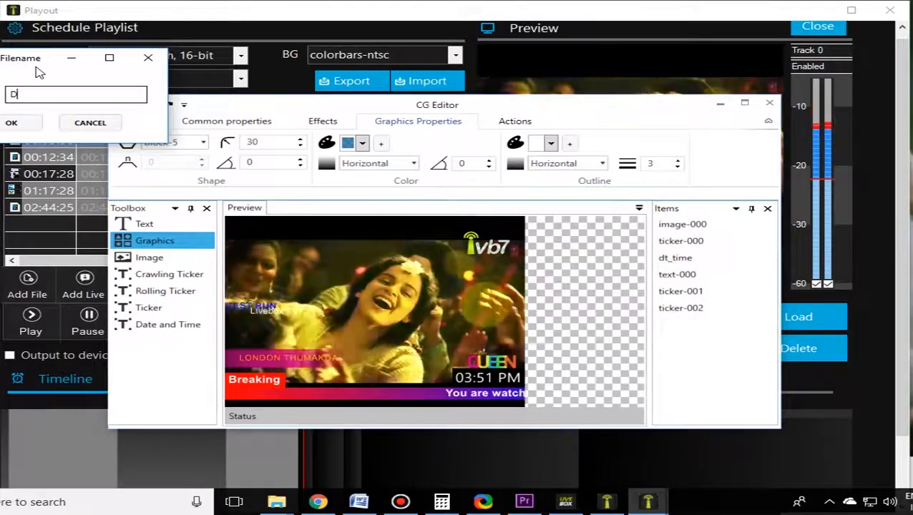
key(BackSpace)
text(demo)
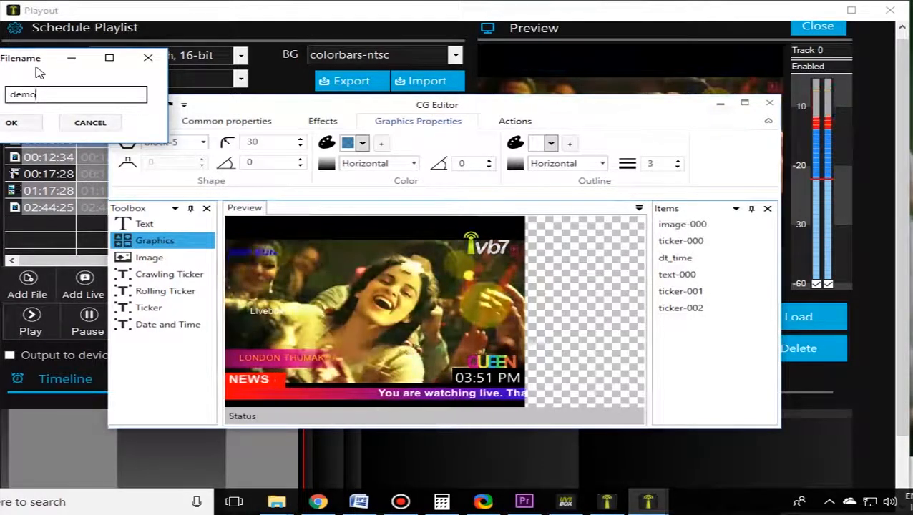
click(11, 122)
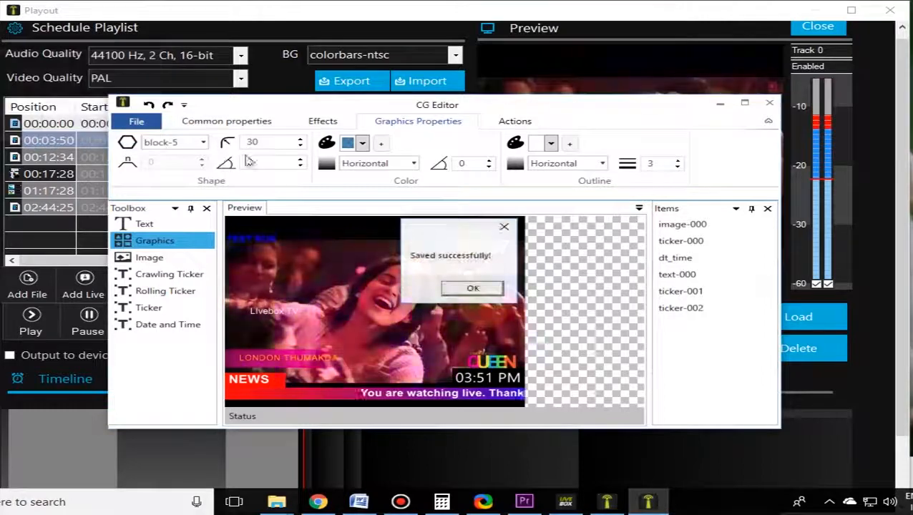
click(474, 288)
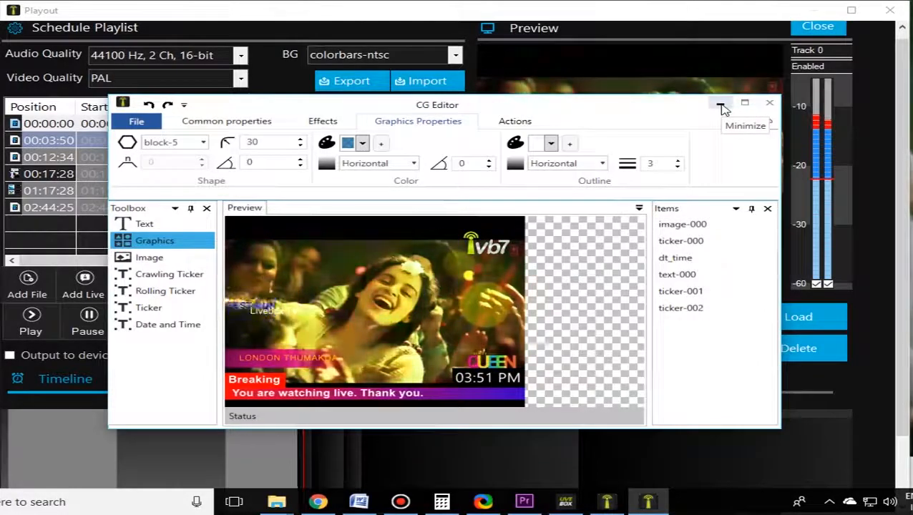
Step: Minimize the CG Editor and load the saved demo CG configuration onto the playout output
click(721, 105)
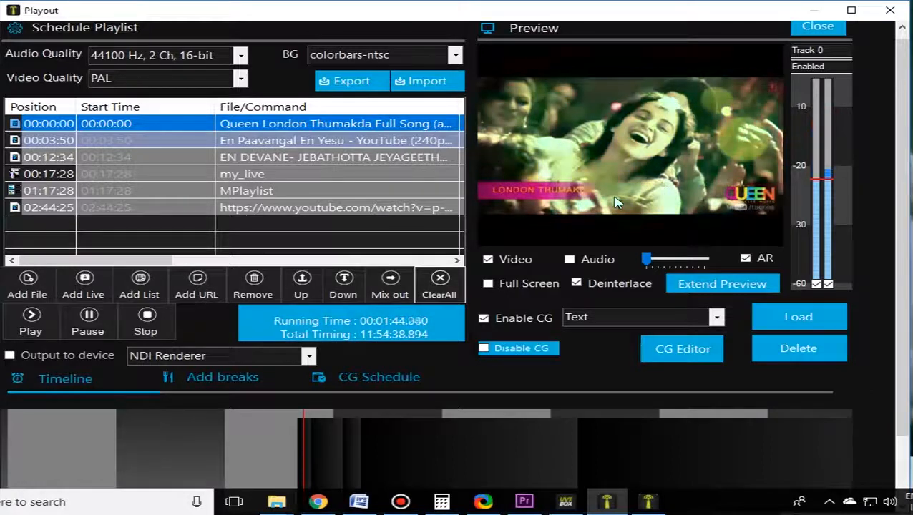
click(716, 318)
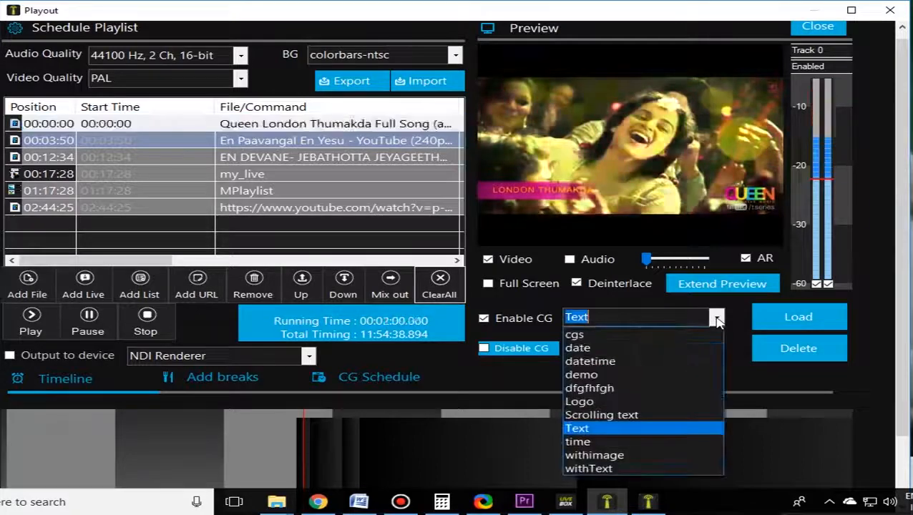
click(600, 375)
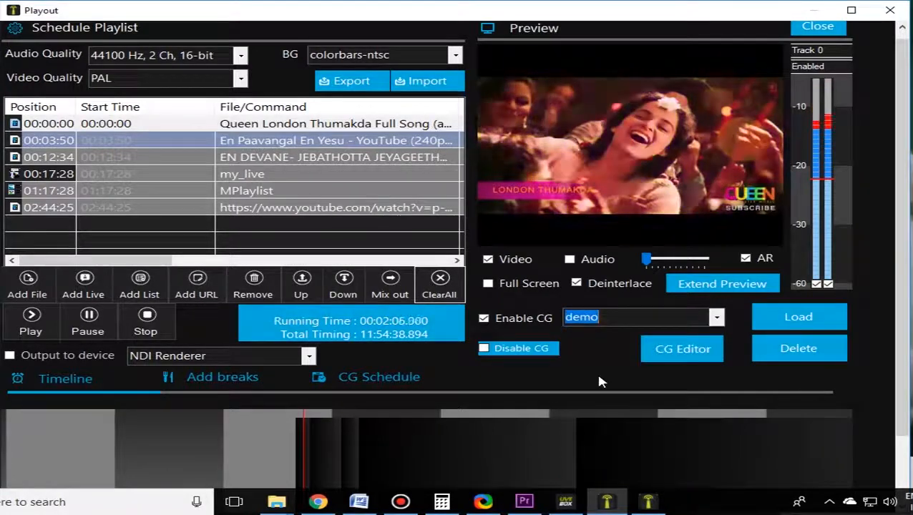
click(796, 323)
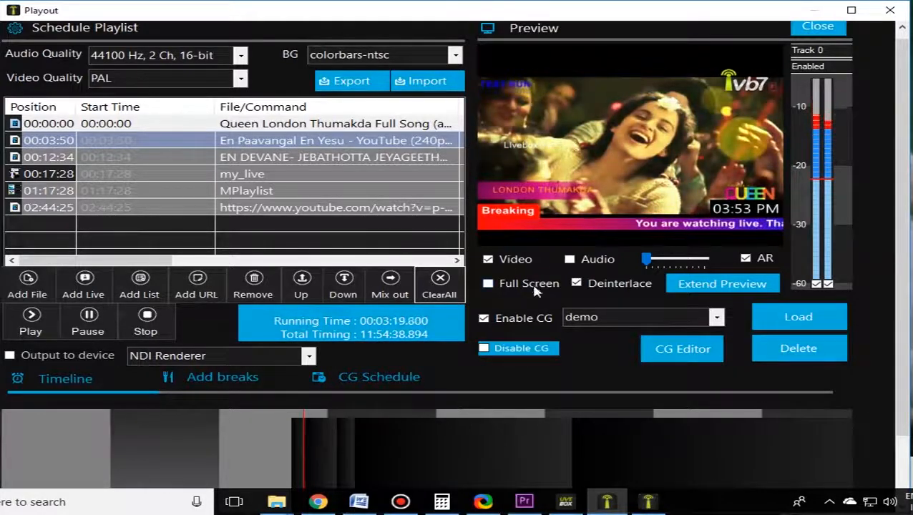
Step: View the playout output with its CG overlays in the extended preview window, and close the window
click(705, 286)
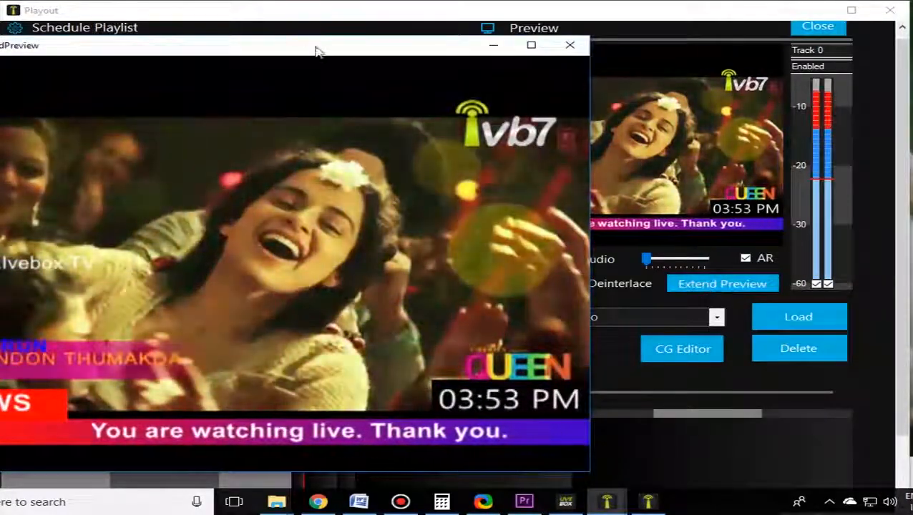
drag(319, 54, 413, 45)
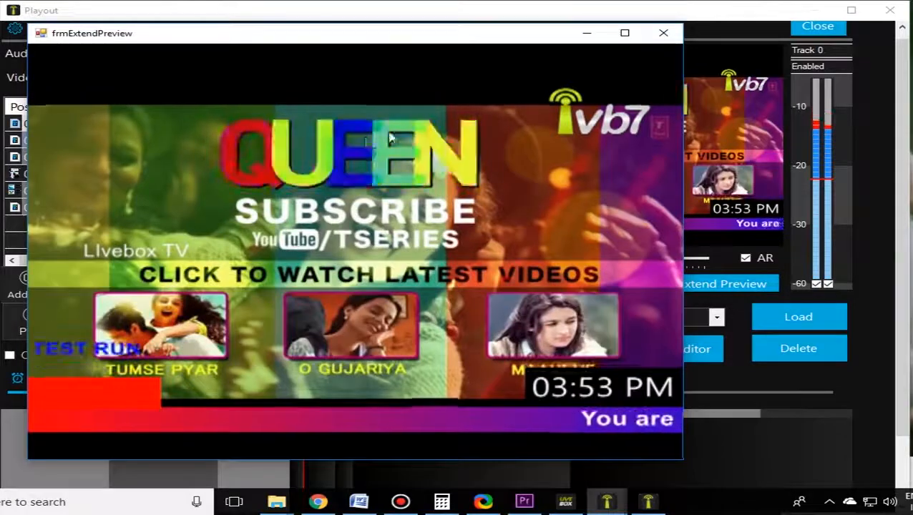
click(663, 33)
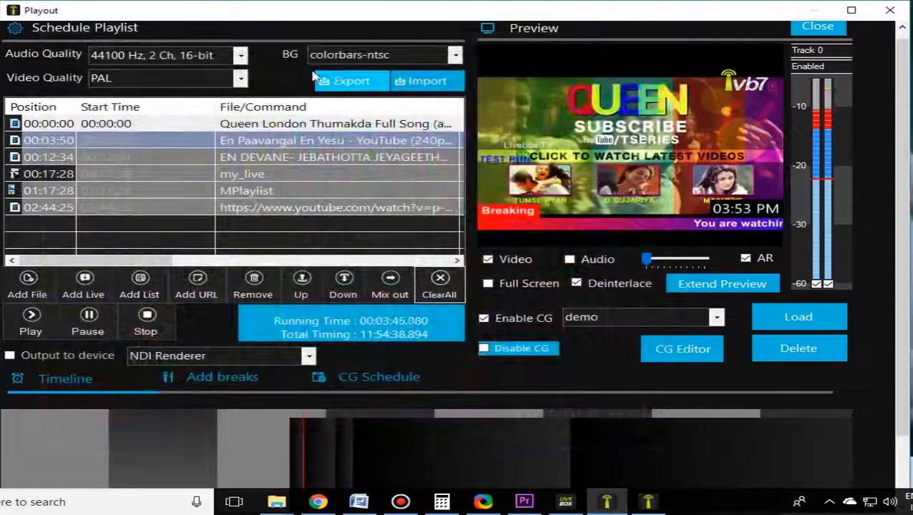
Step: Restart playback from the first playlist clip and check it briefly in the extended preview
click(11, 126)
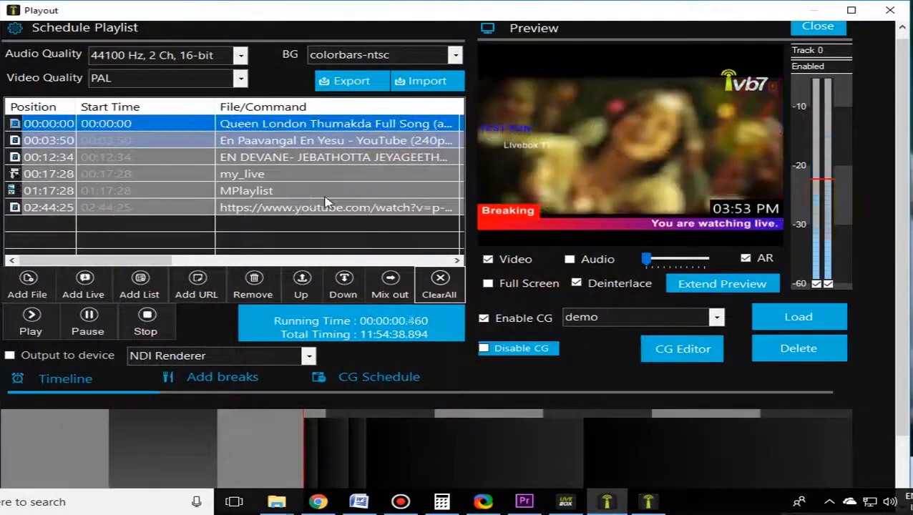
click(722, 284)
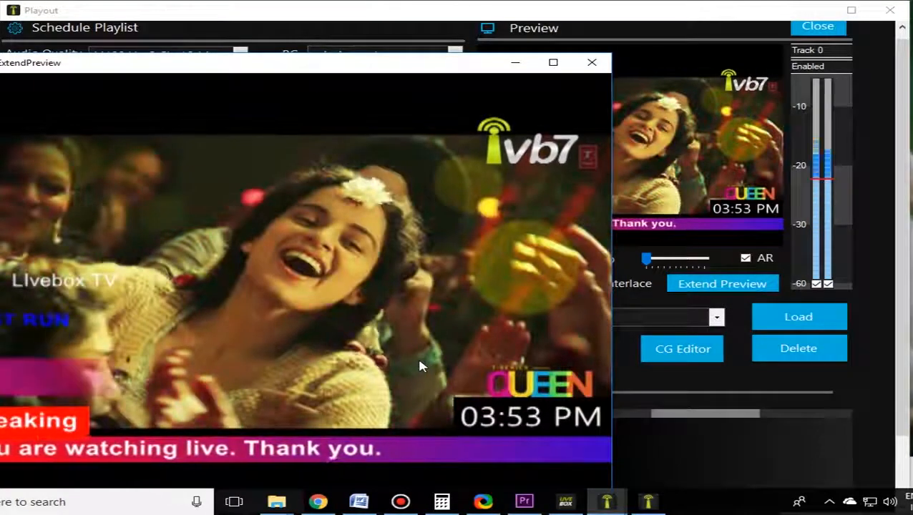
click(591, 63)
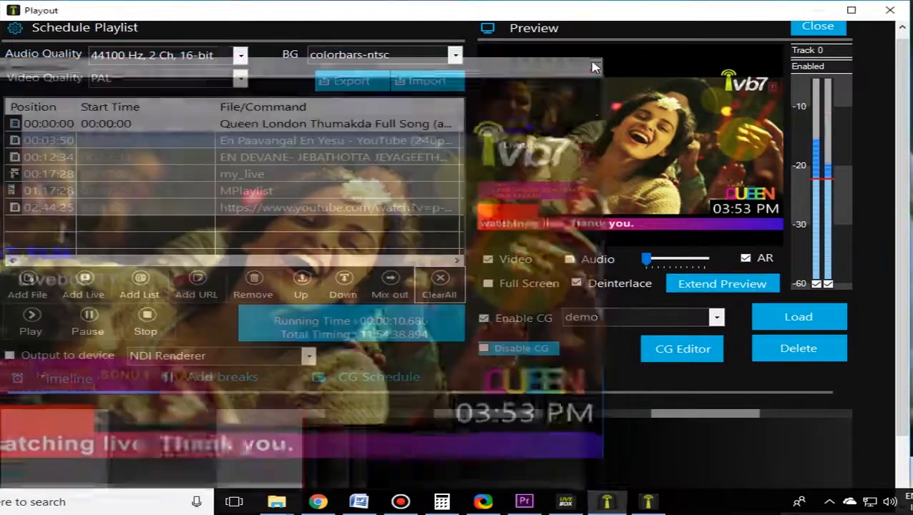
Step: Enable output to device with NDI Renderer as the device, and check the hidden programs in the system tray
click(50, 360)
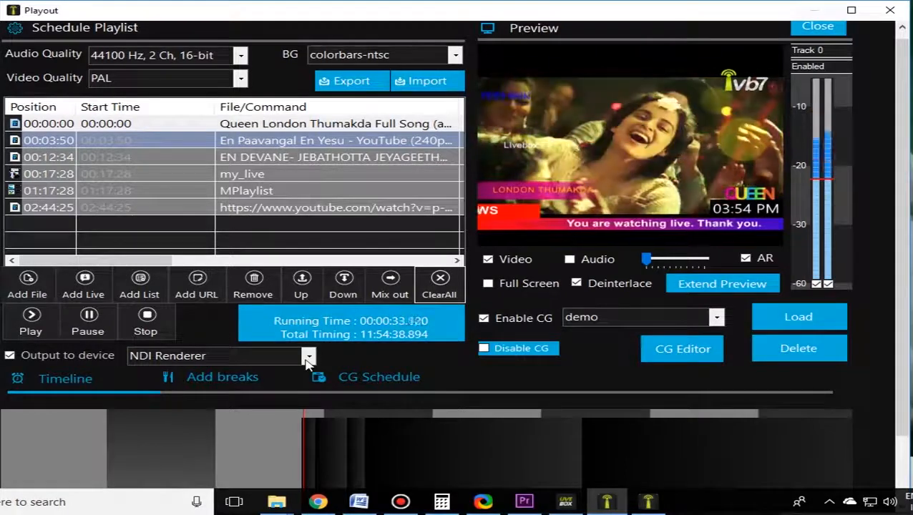
click(308, 358)
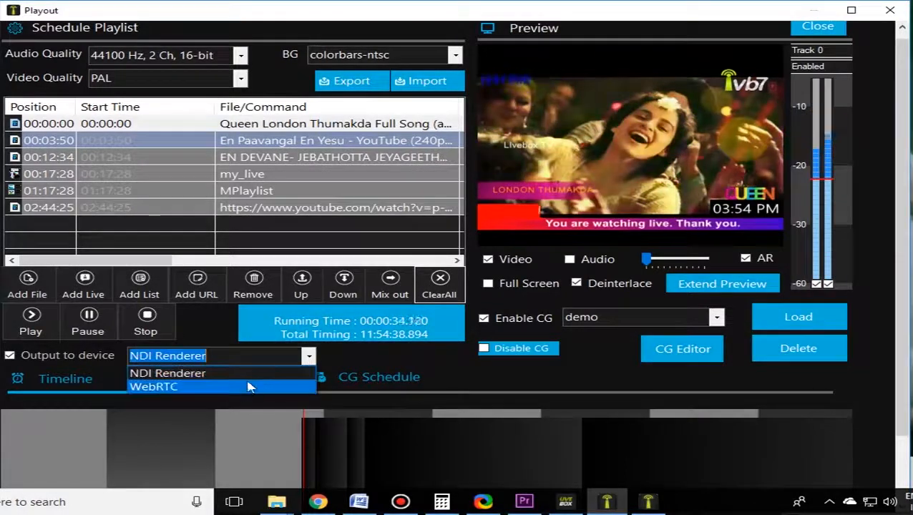
click(312, 365)
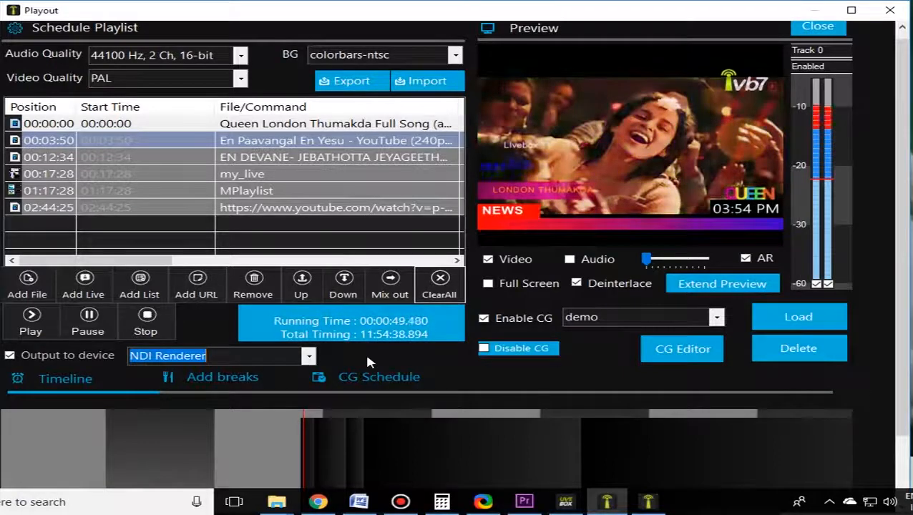
click(831, 503)
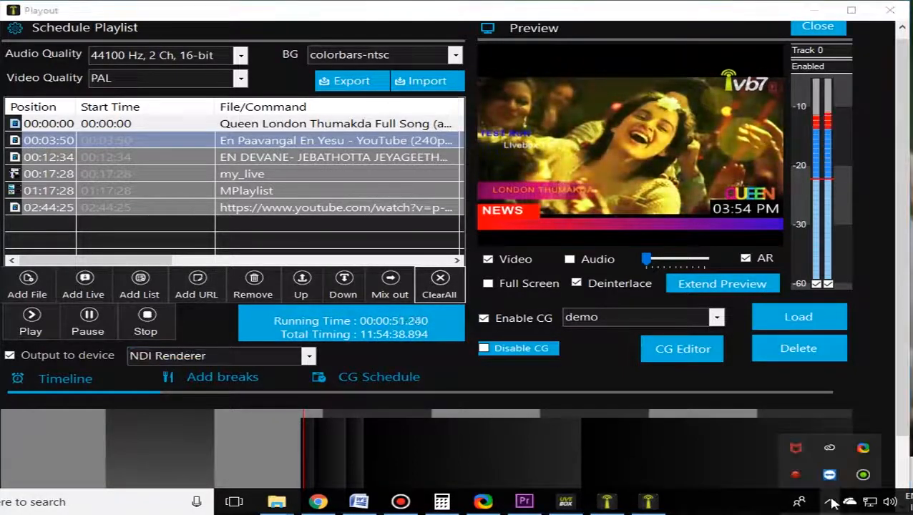
click(830, 504)
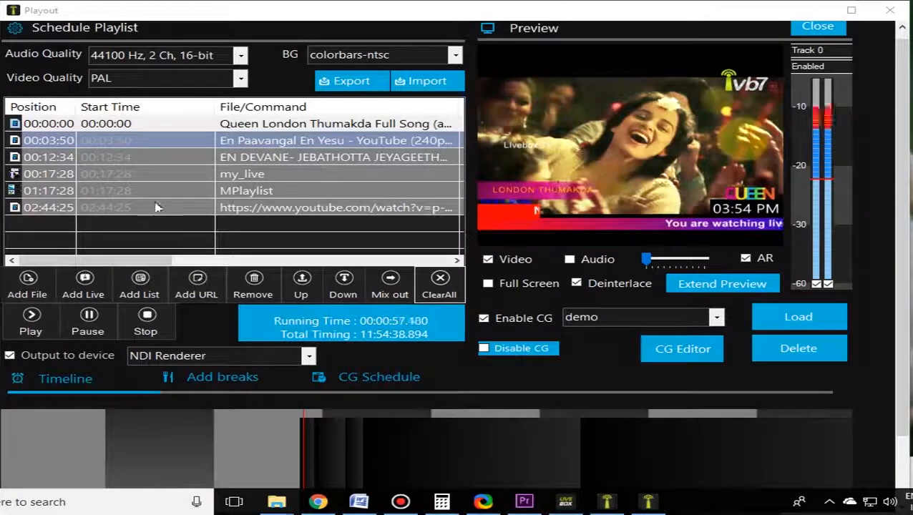
Step: Look through the available video quality formats for the schedule, from NTSC and PAL to the HD, 2K and 4K options
click(239, 81)
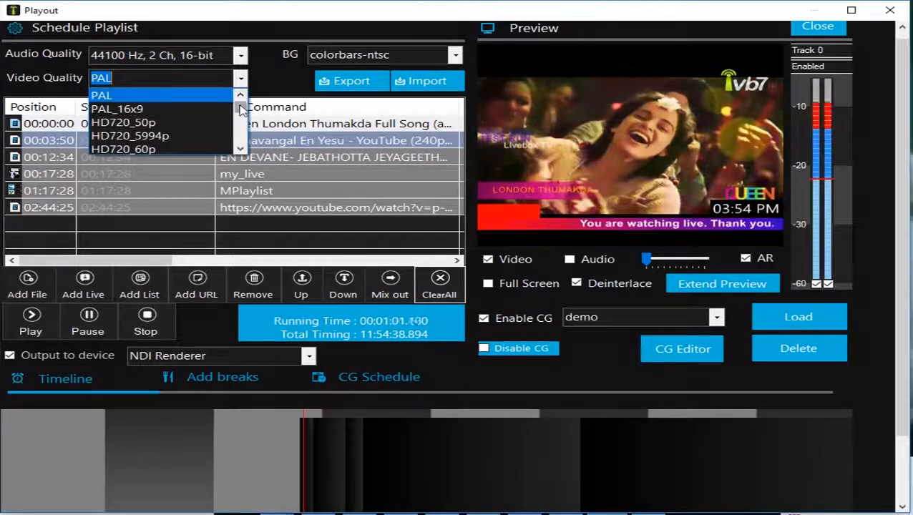
scroll(240, 109, down, 6)
scroll(241, 113, up, 3)
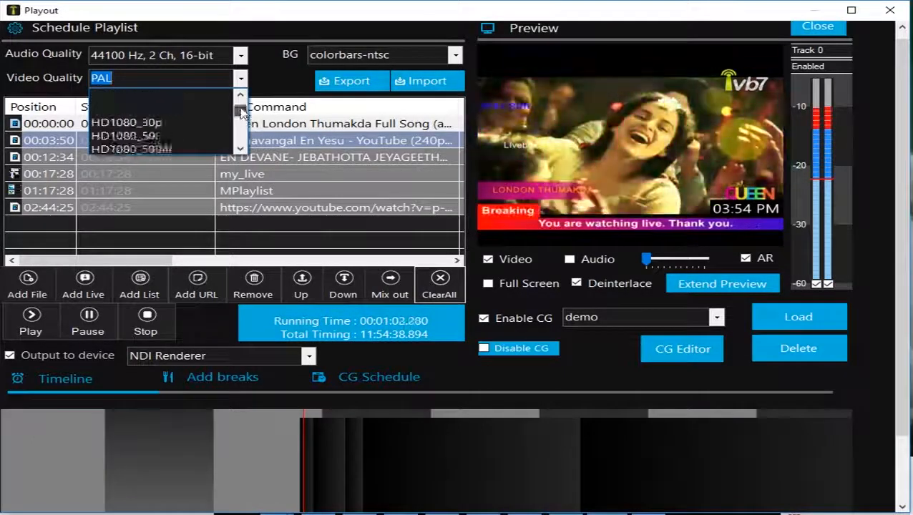
scroll(242, 111, up, 4)
scroll(242, 111, down, 4)
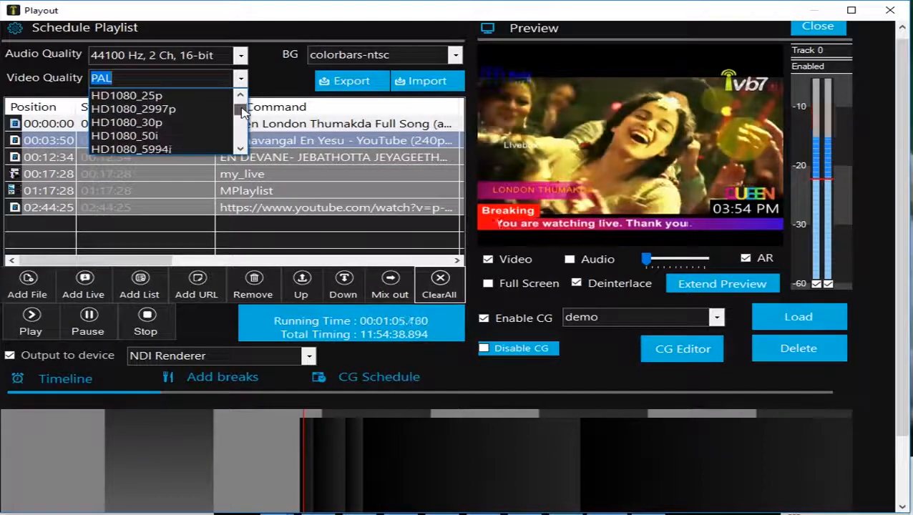
scroll(242, 111, down, 3)
scroll(243, 112, up, 3)
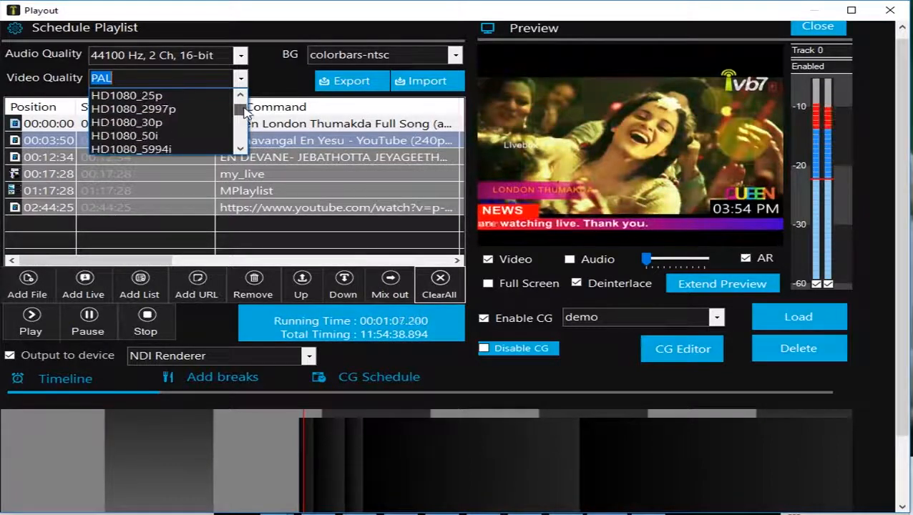
scroll(243, 113, up, 3)
scroll(243, 113, down, 1)
scroll(243, 113, down, 3)
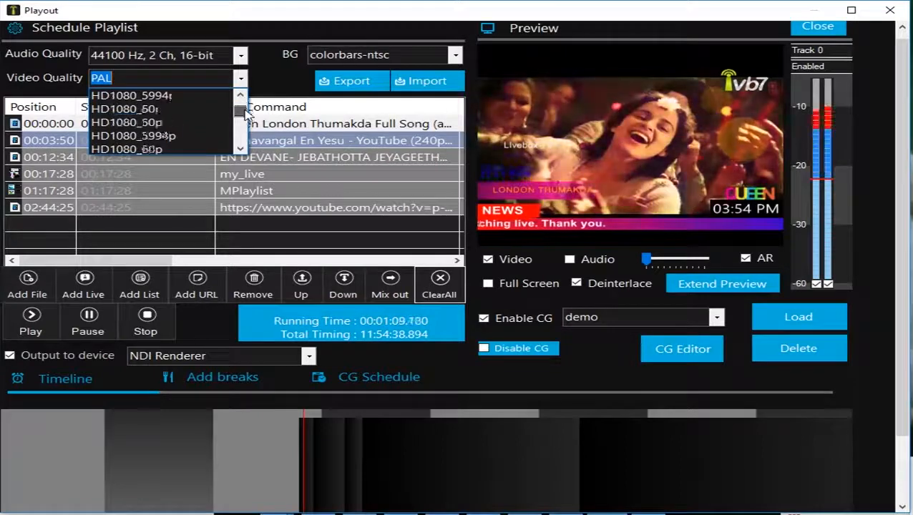
scroll(243, 112, down, 2)
scroll(243, 112, down, 3)
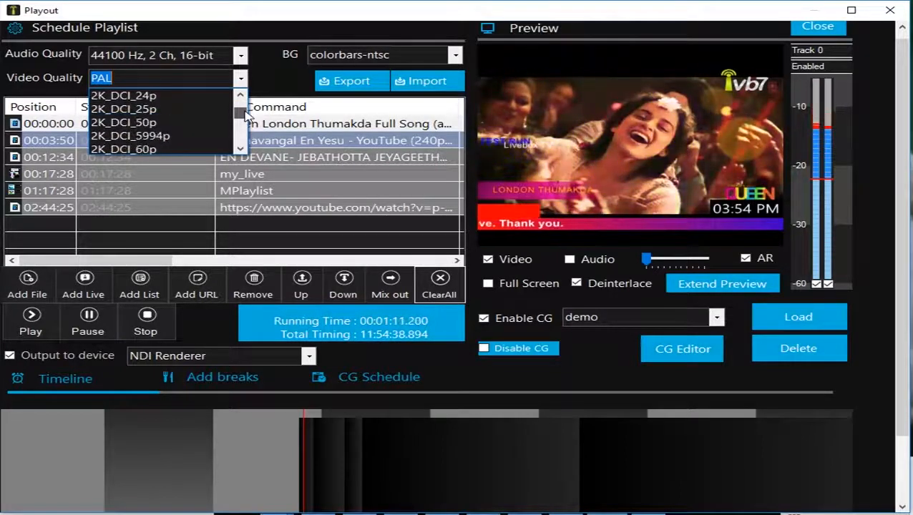
scroll(244, 114, down, 2)
scroll(244, 113, down, 3)
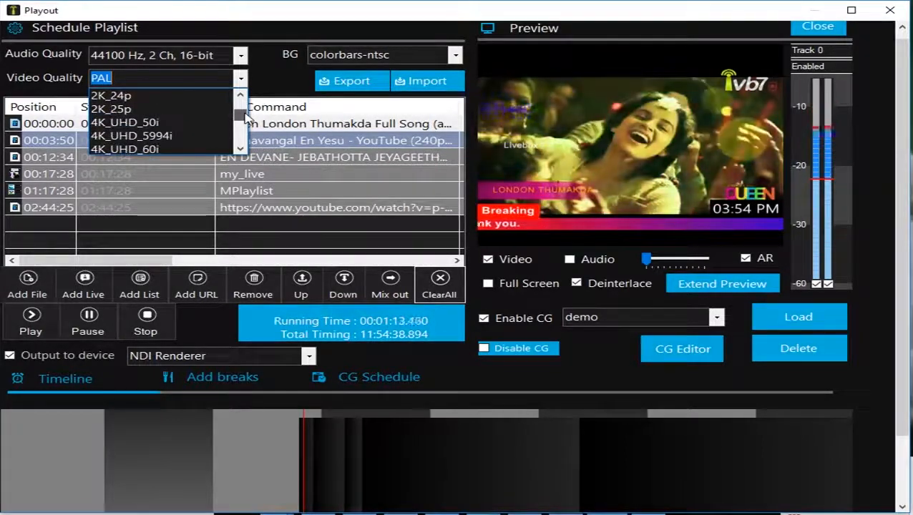
scroll(243, 114, down, 2)
scroll(244, 111, up, 10)
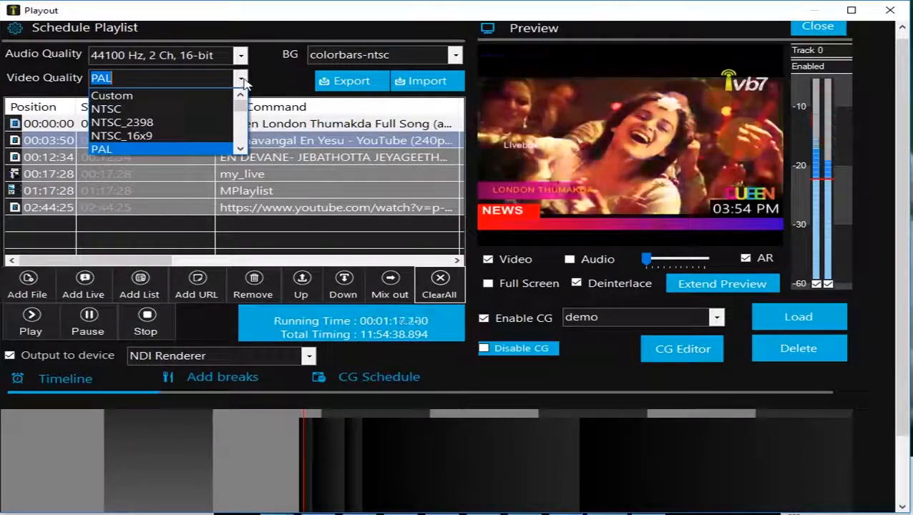
Step: Switch the schedule's video quality to HD720_60p and check the output in the extended preview window
scroll(241, 106, down, 3)
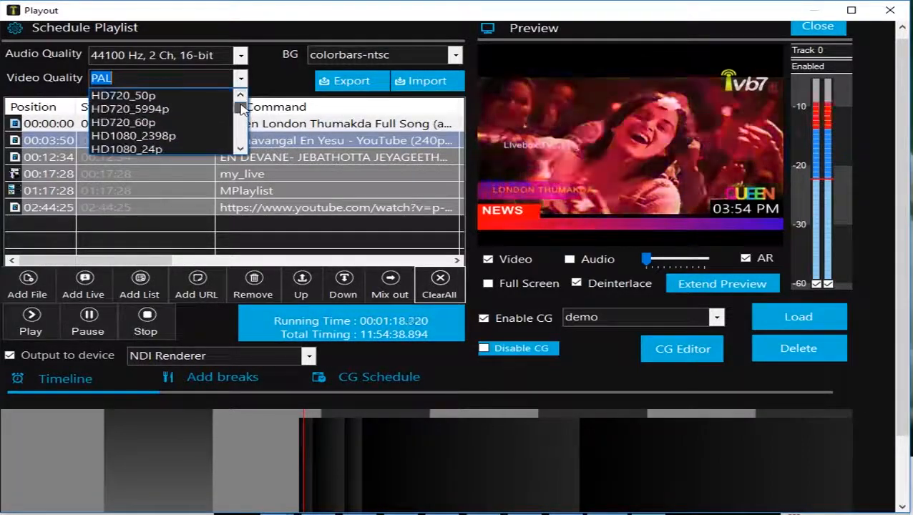
click(197, 122)
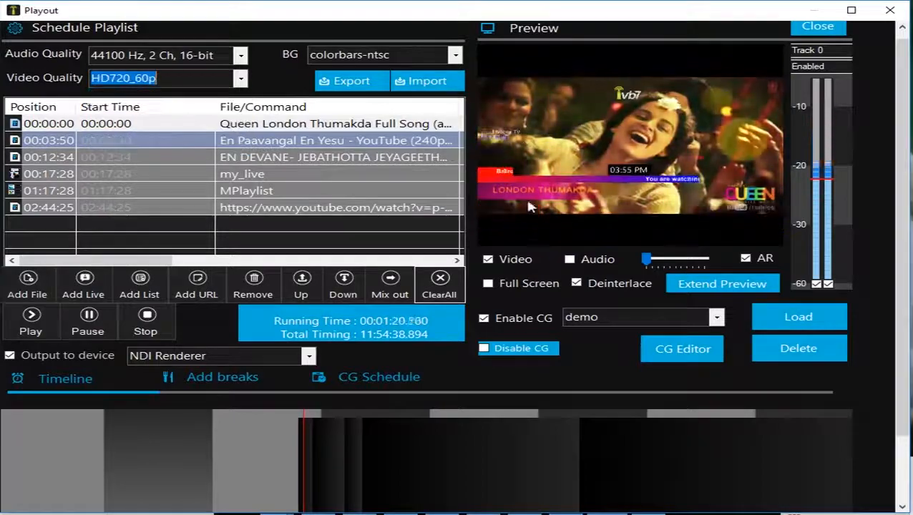
click(770, 285)
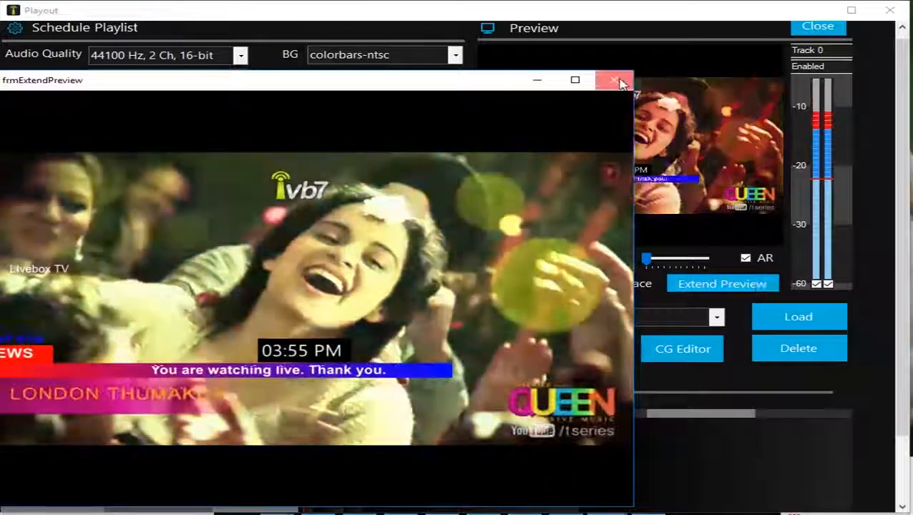
click(621, 83)
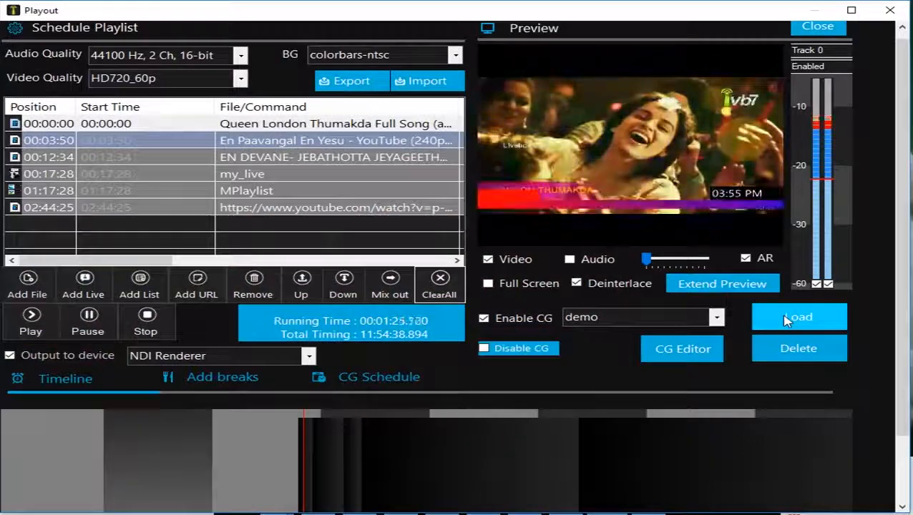
Step: Set the schedule's video quality to PAL
click(241, 79)
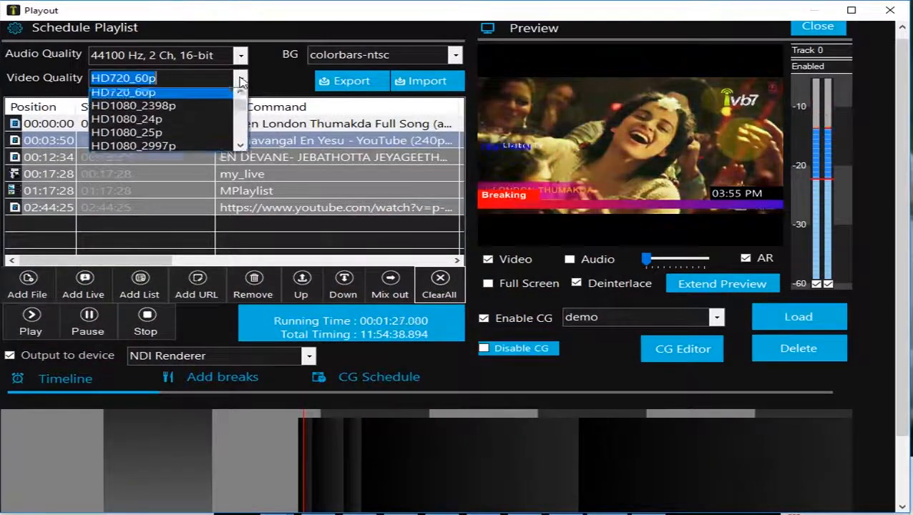
scroll(240, 106, up, 3)
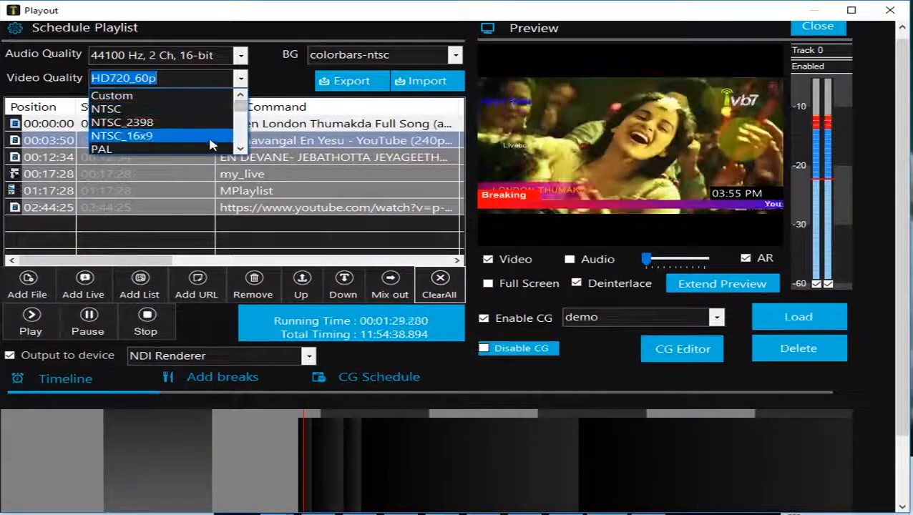
scroll(210, 144, down, 3)
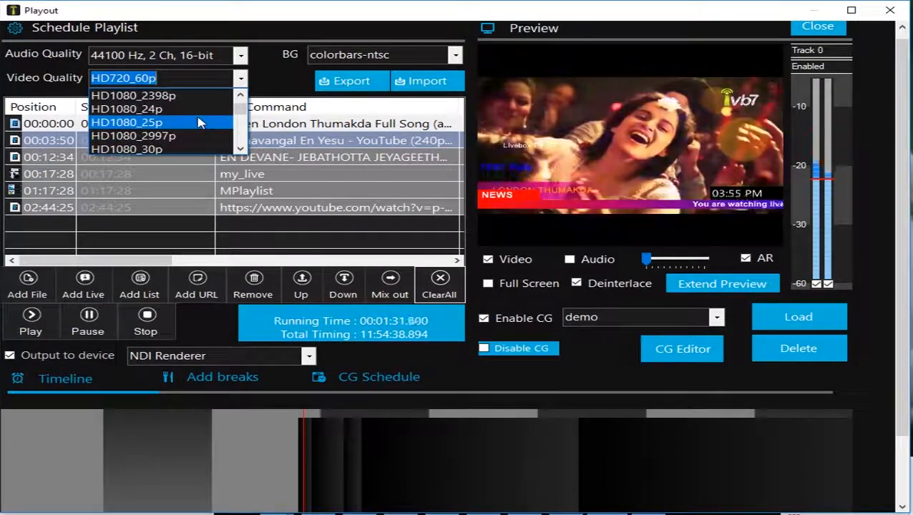
text(p)
click(194, 96)
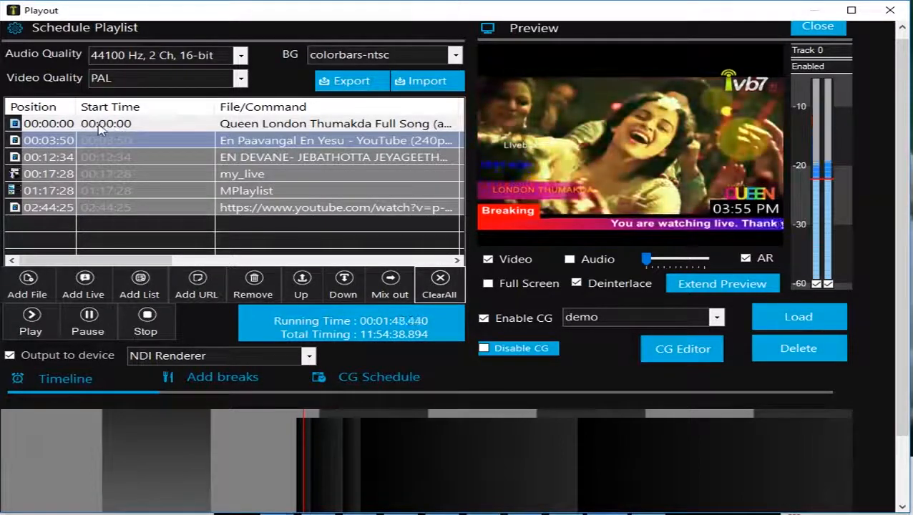
Step: Set the start time of the first playlist clip, Queen London Thumakda, to 14.09.2018 15:00:00
double_click(150, 126)
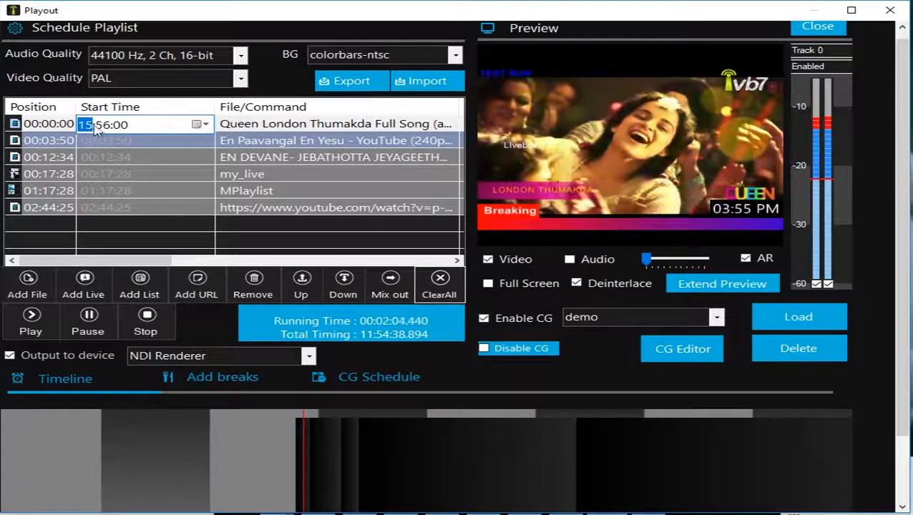
click(203, 124)
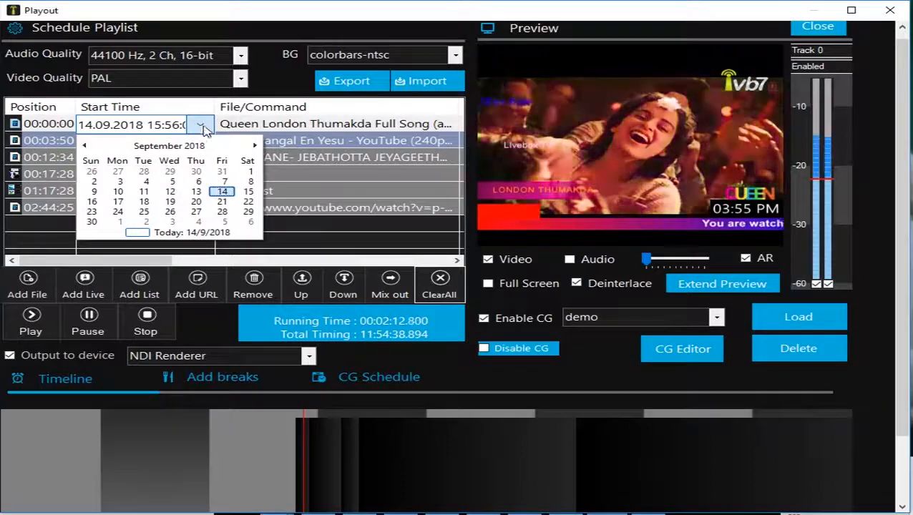
click(161, 129)
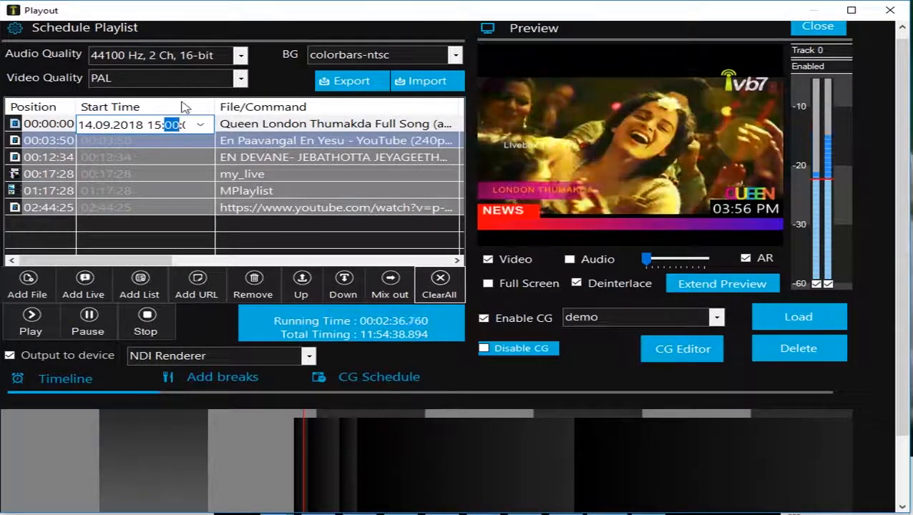
click(201, 125)
click(201, 127)
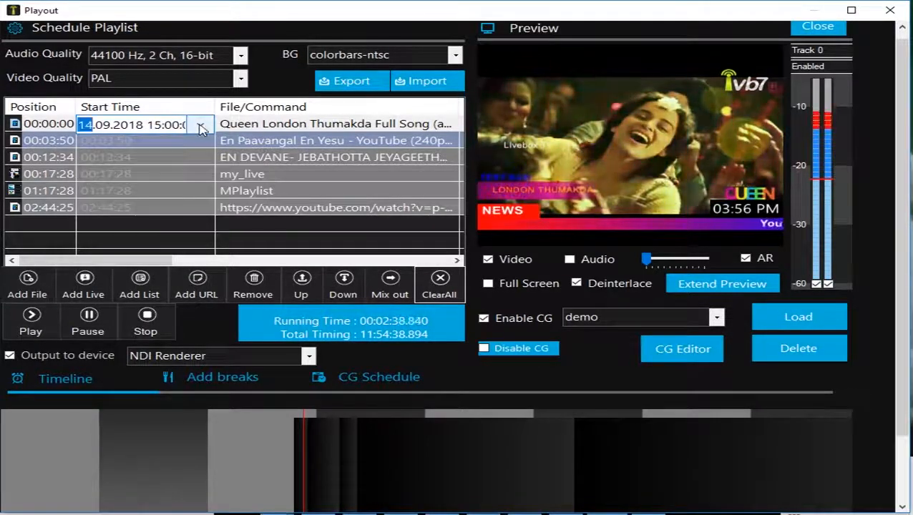
click(172, 145)
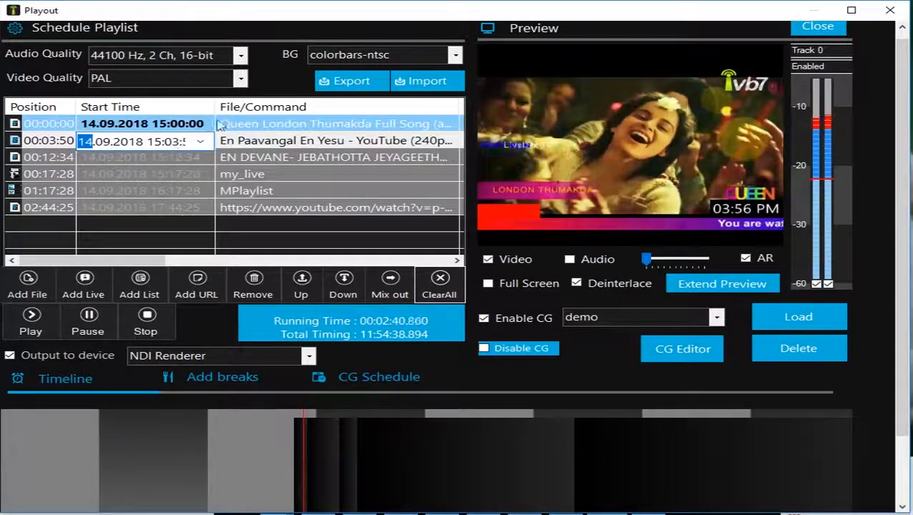
Step: Go through the editable start times of the playlist items, from the first clip down to MPlaylist
click(199, 125)
click(201, 127)
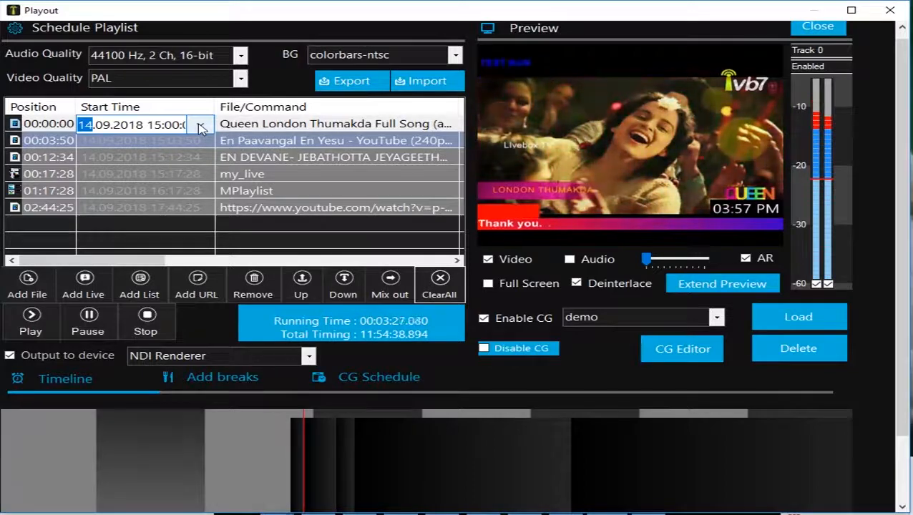
click(156, 126)
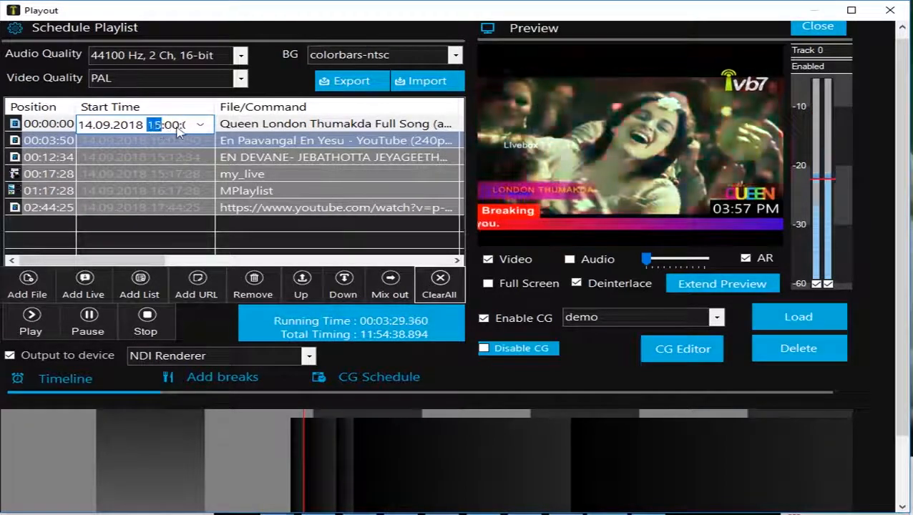
click(165, 143)
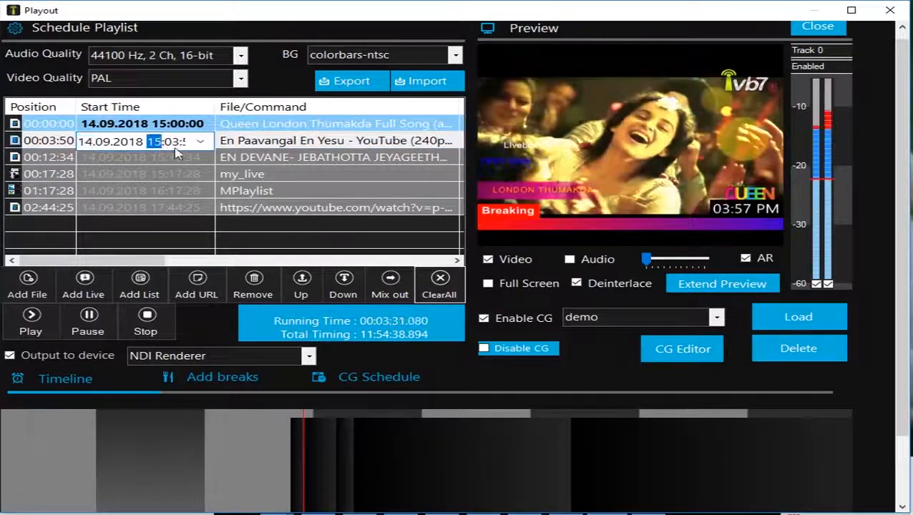
click(169, 161)
click(159, 159)
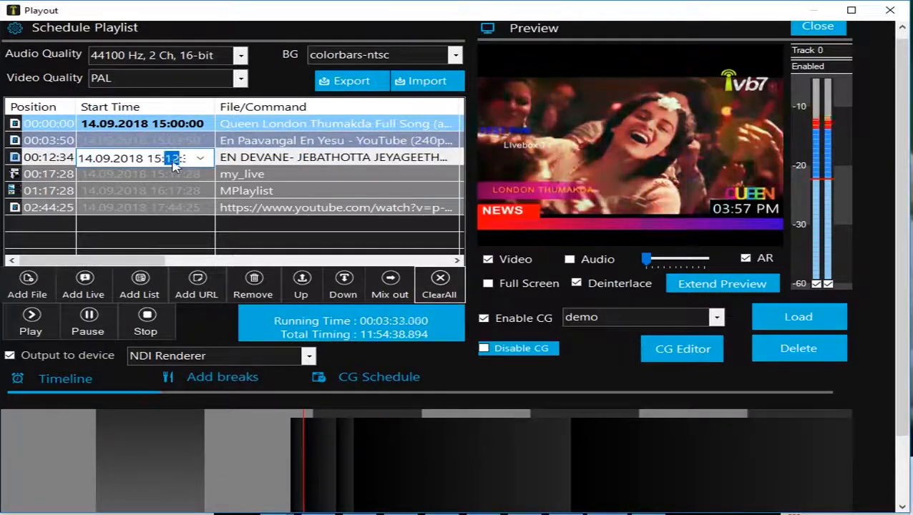
click(171, 176)
click(166, 179)
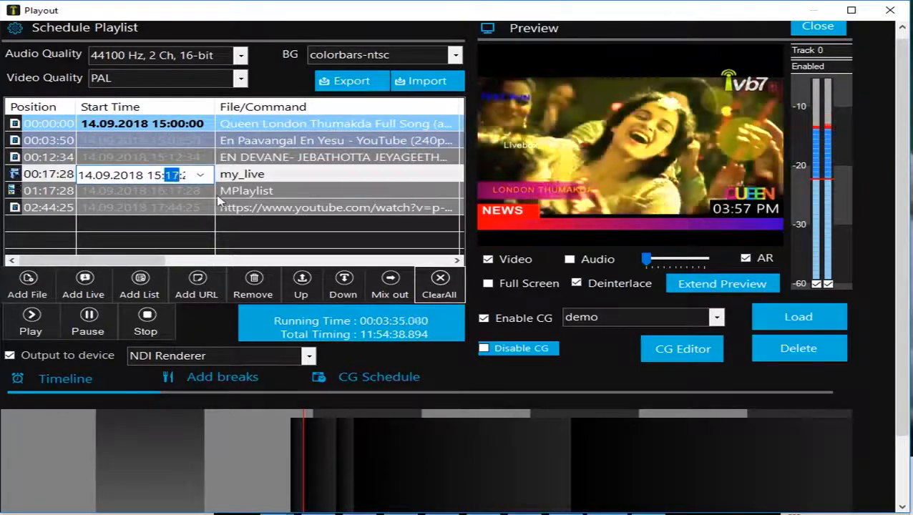
click(162, 194)
click(162, 194)
Step: Set the start time of the third playlist clip, EN DEVANE, to 14.09.2018 16:12:34
click(159, 158)
click(161, 159)
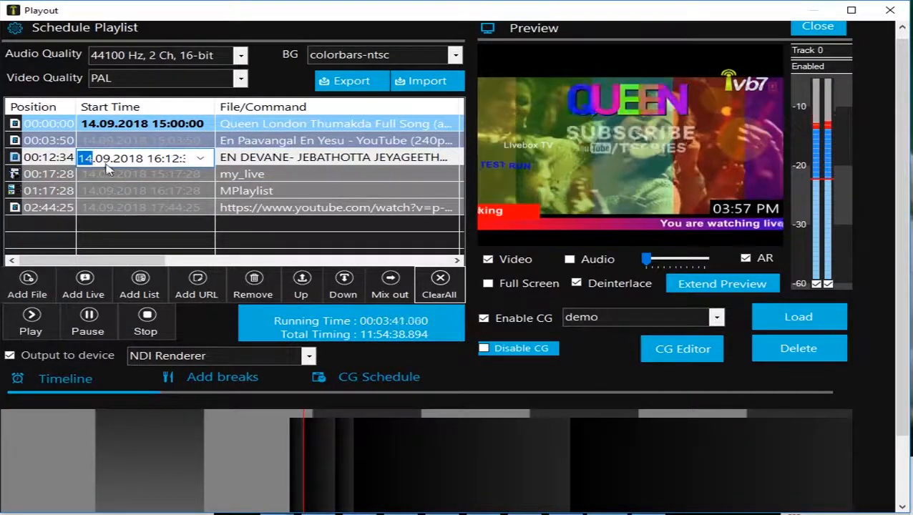
click(92, 142)
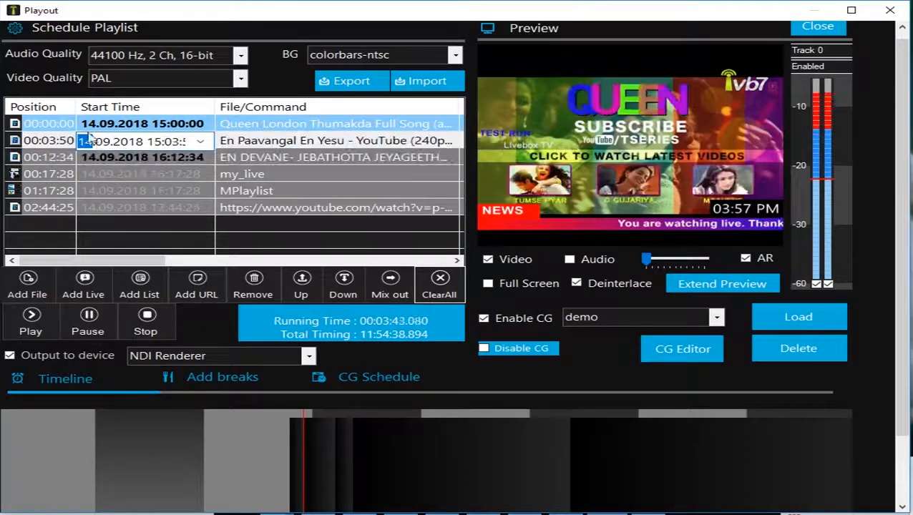
click(90, 127)
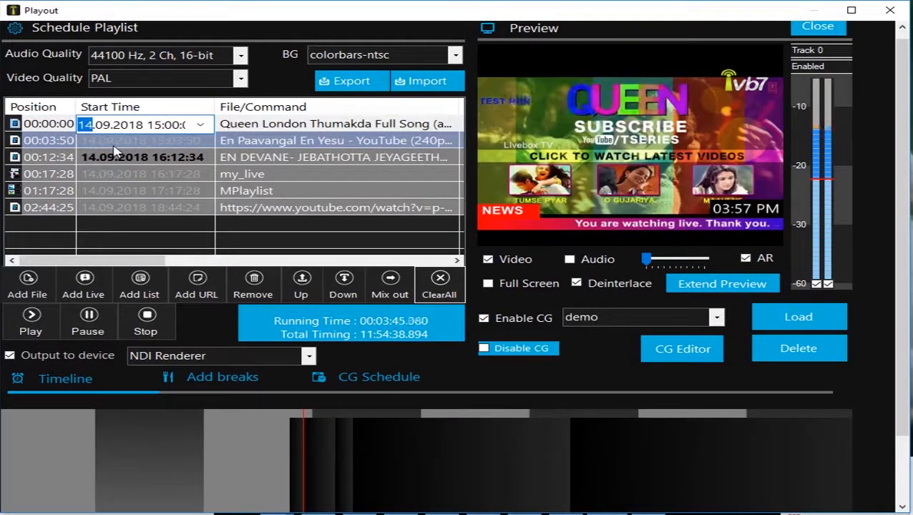
click(102, 141)
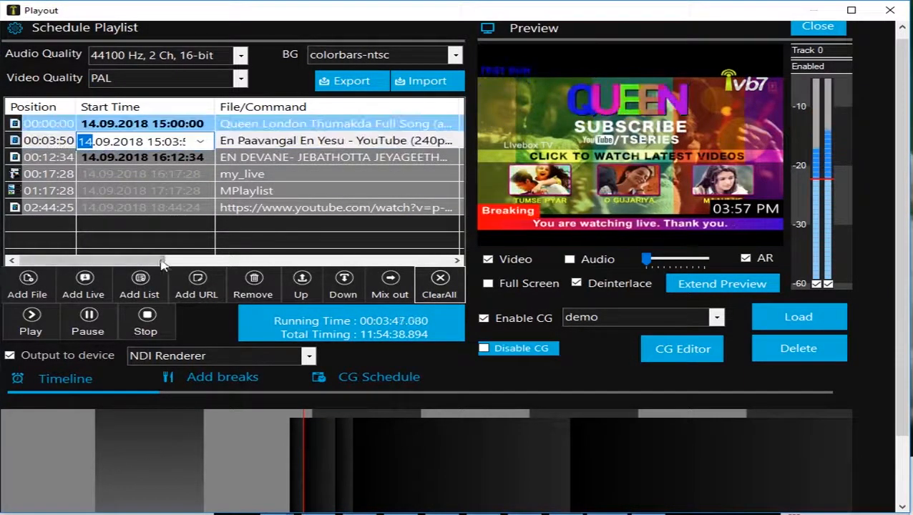
Step: Check the end time, length and state of the playlist items, and restart playback from the first clip
drag(144, 261, 258, 260)
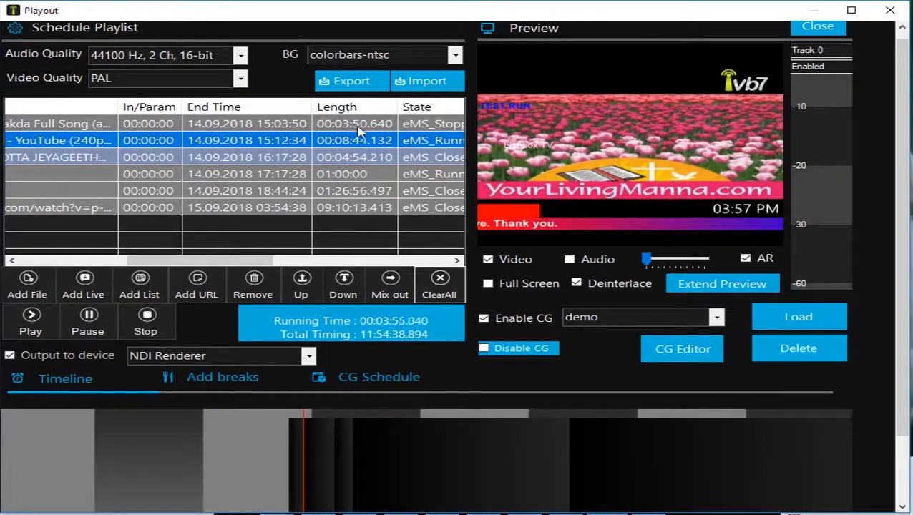
drag(260, 262, 141, 265)
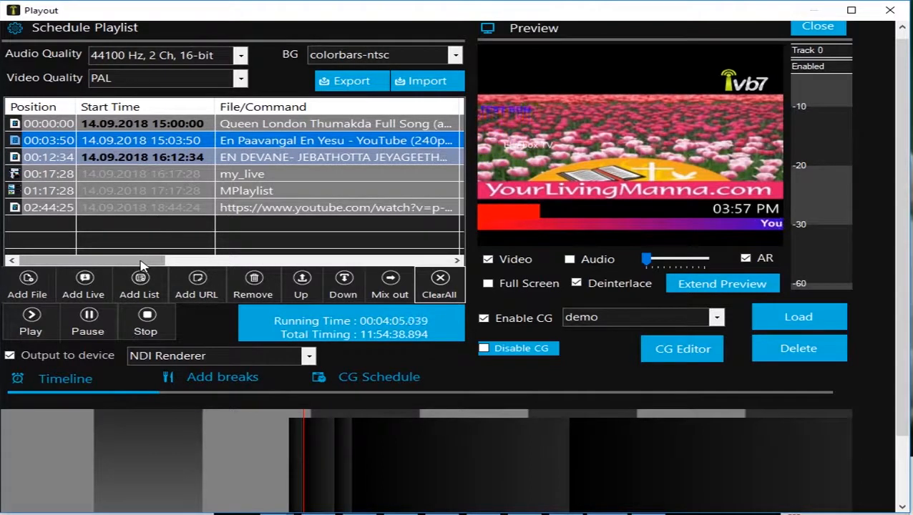
double_click(17, 124)
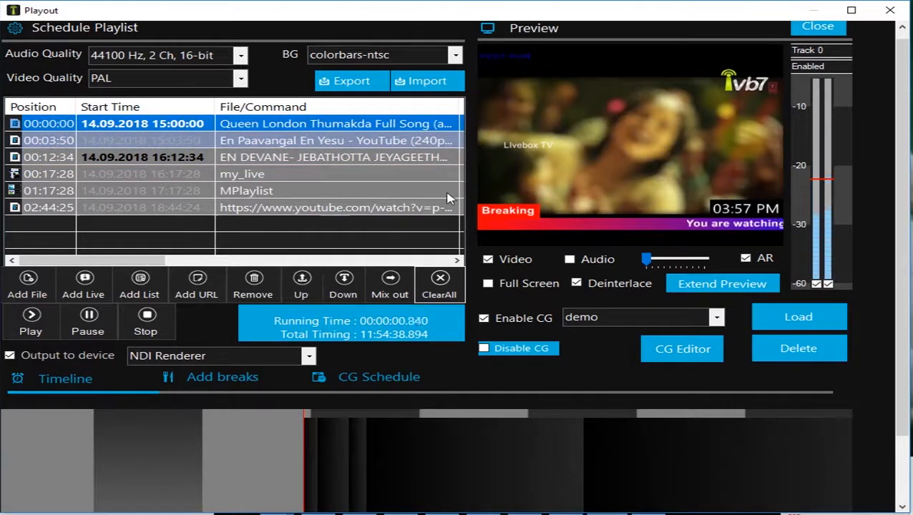